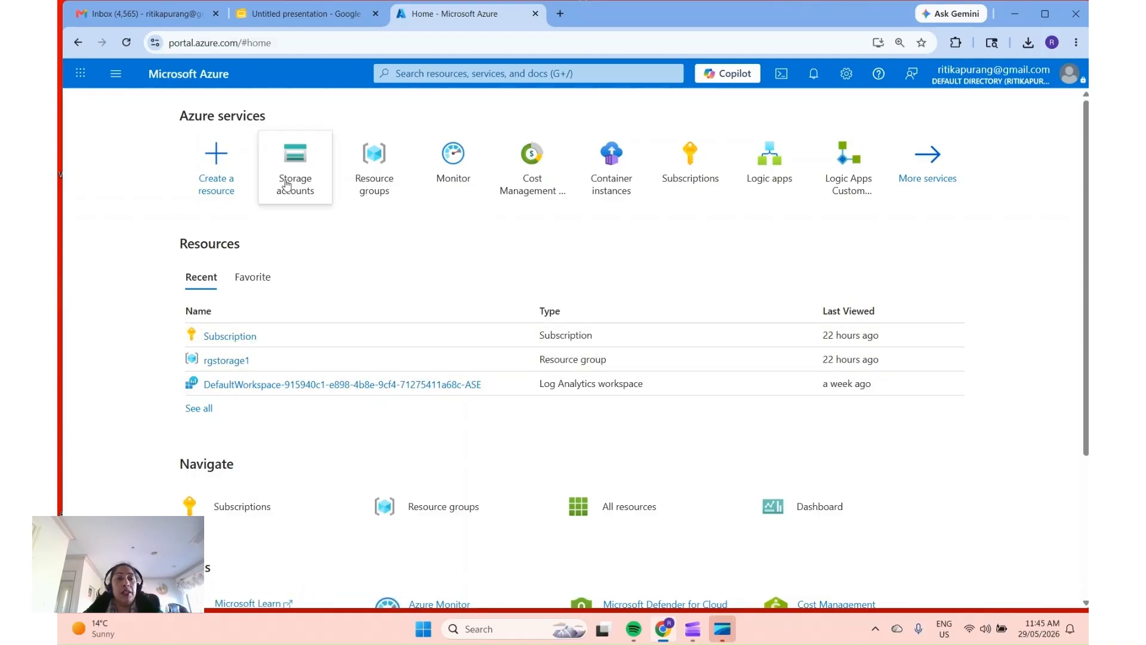
mouse_move(287, 185)
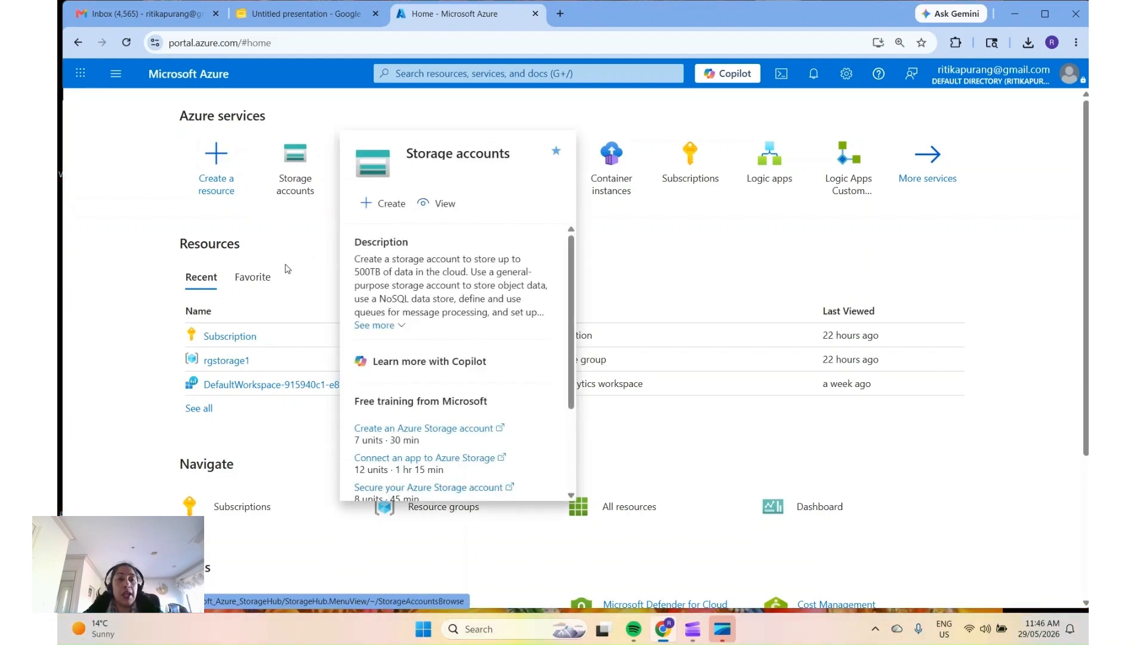
mouse_move(249, 357)
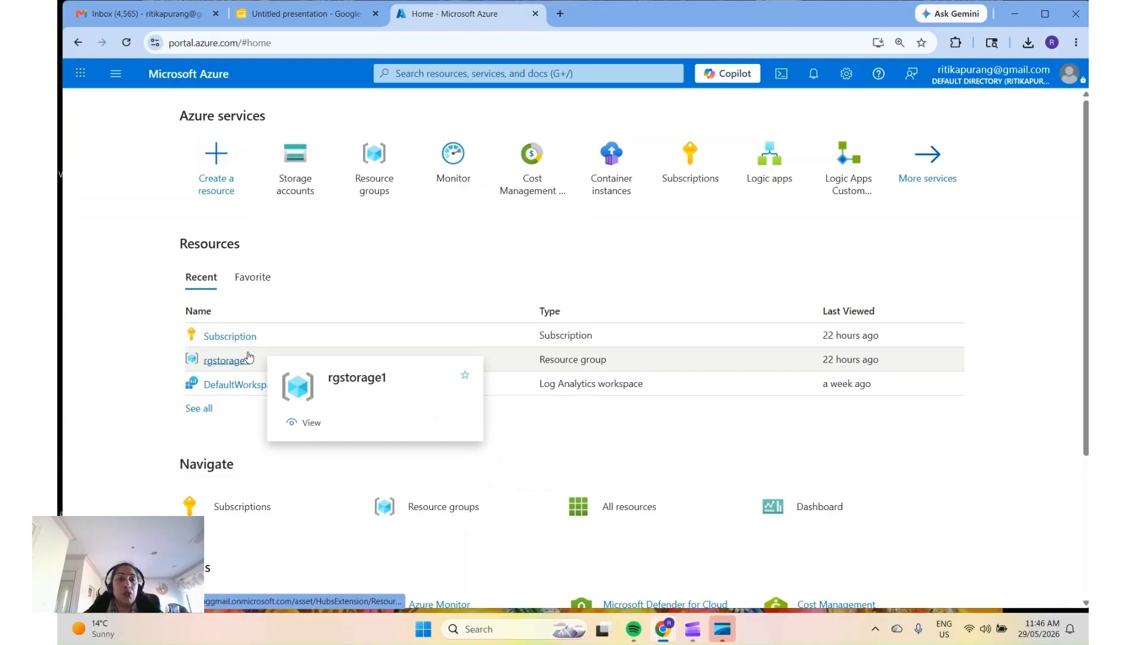
click(303, 184)
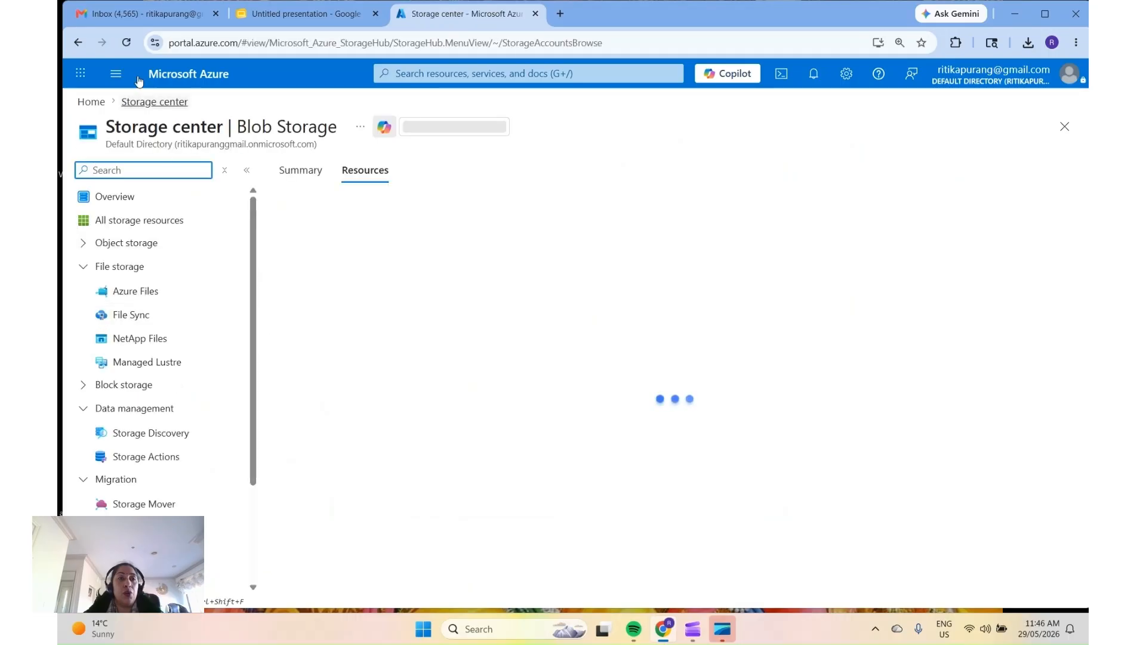
click(116, 74)
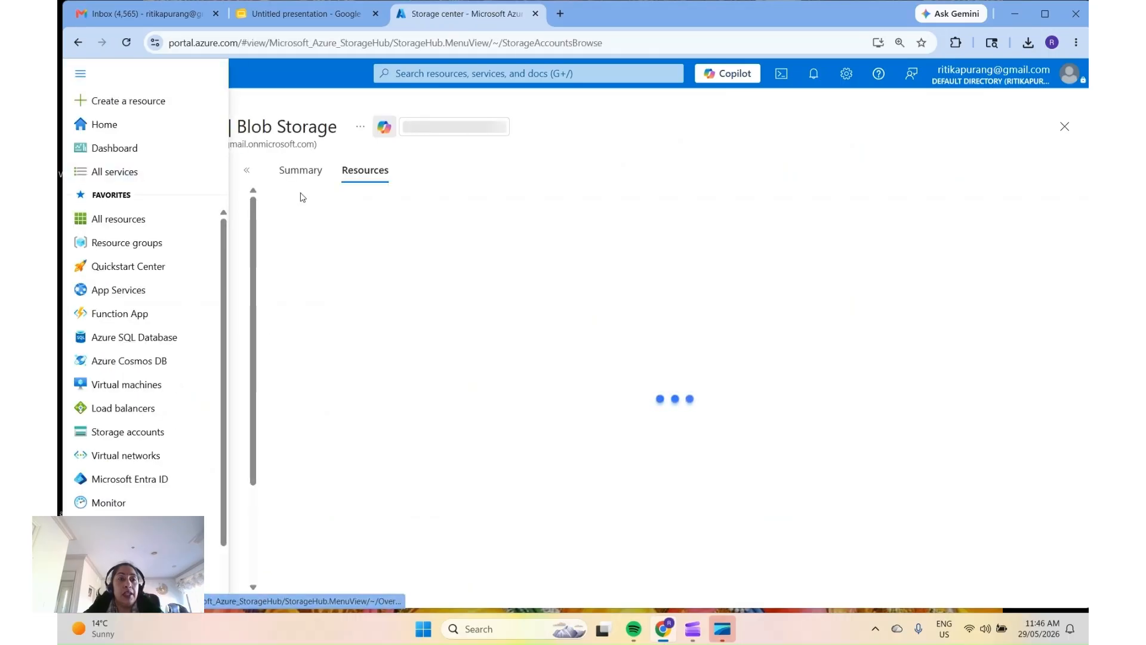
click(105, 125)
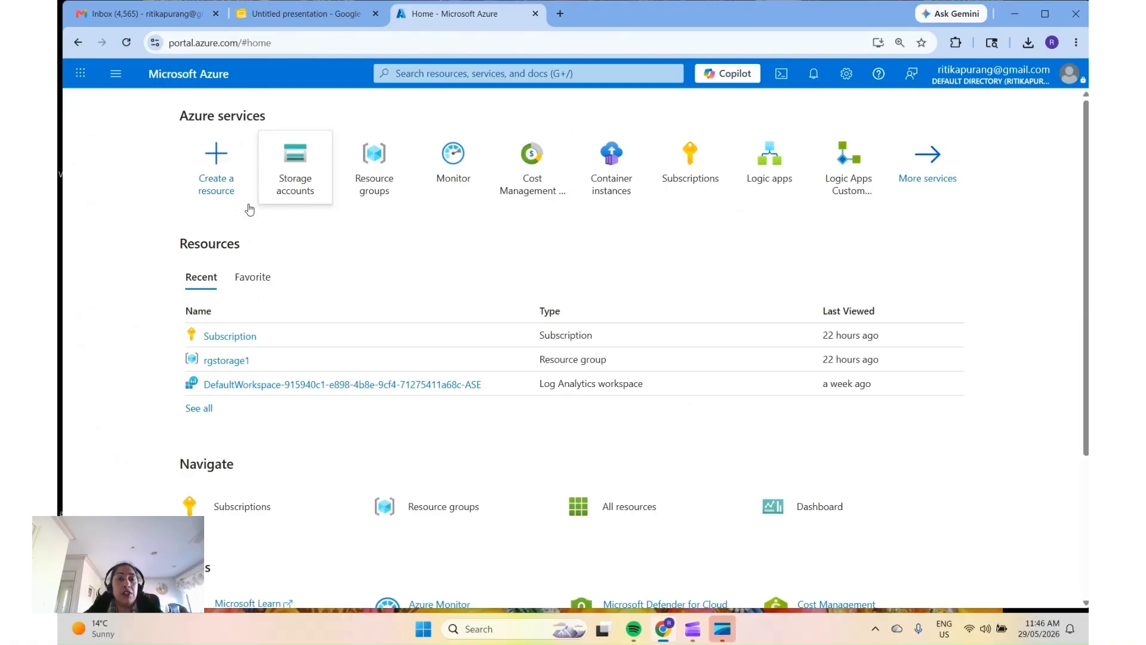
- Search the portal for "storage account" and open the Storage accounts service
click(551, 77)
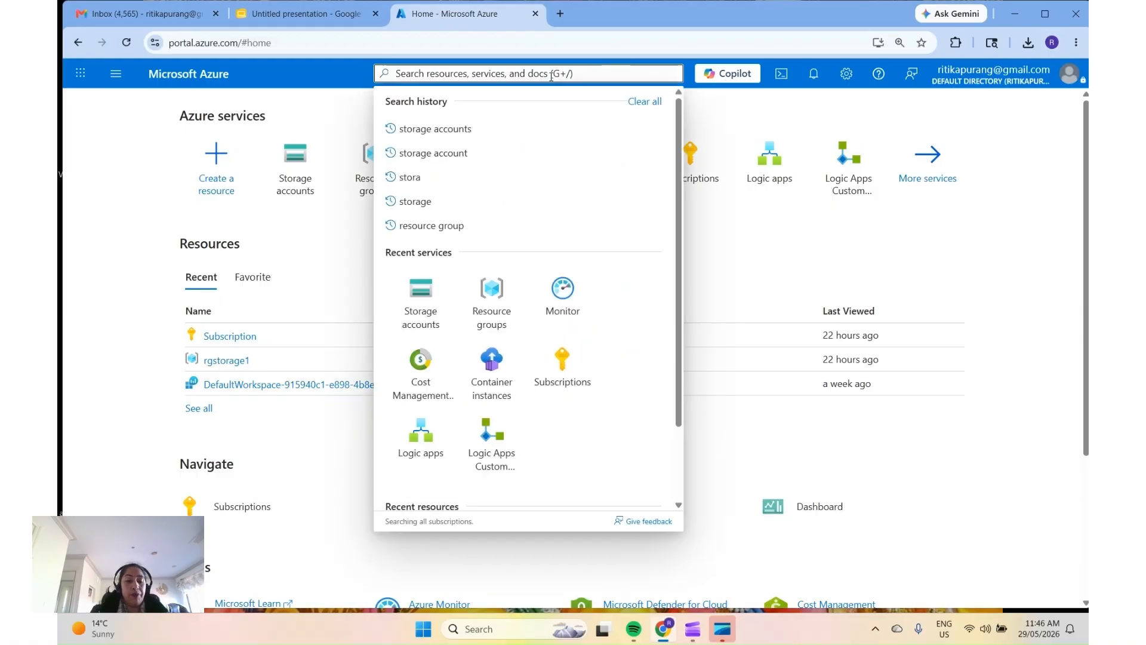
text(stora)
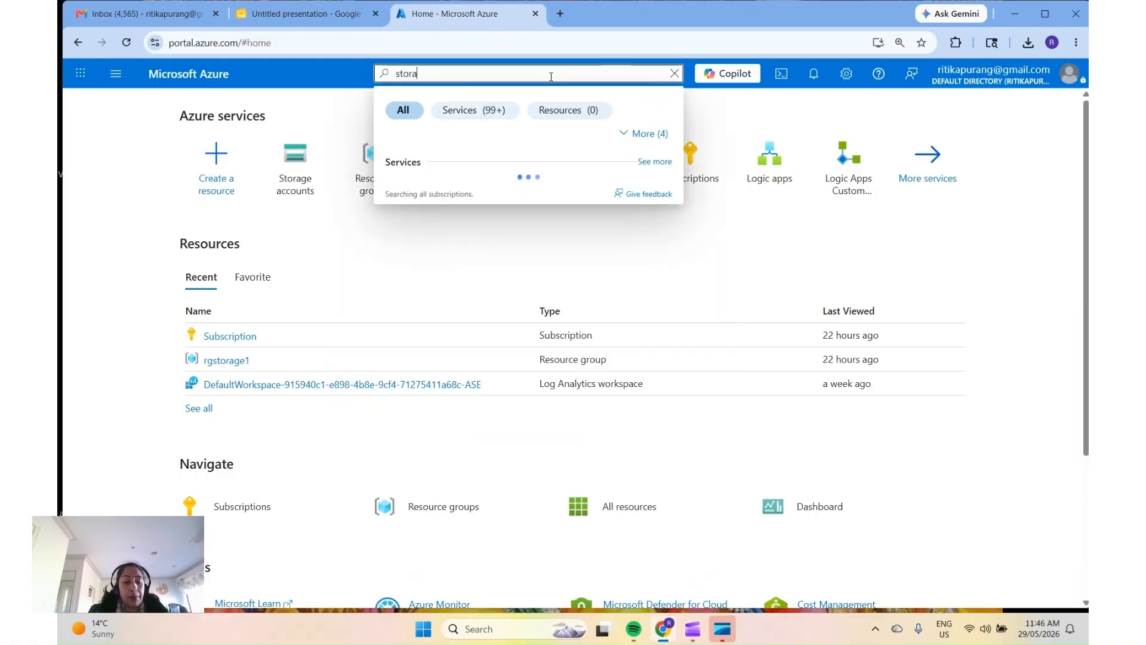
text(ge a)
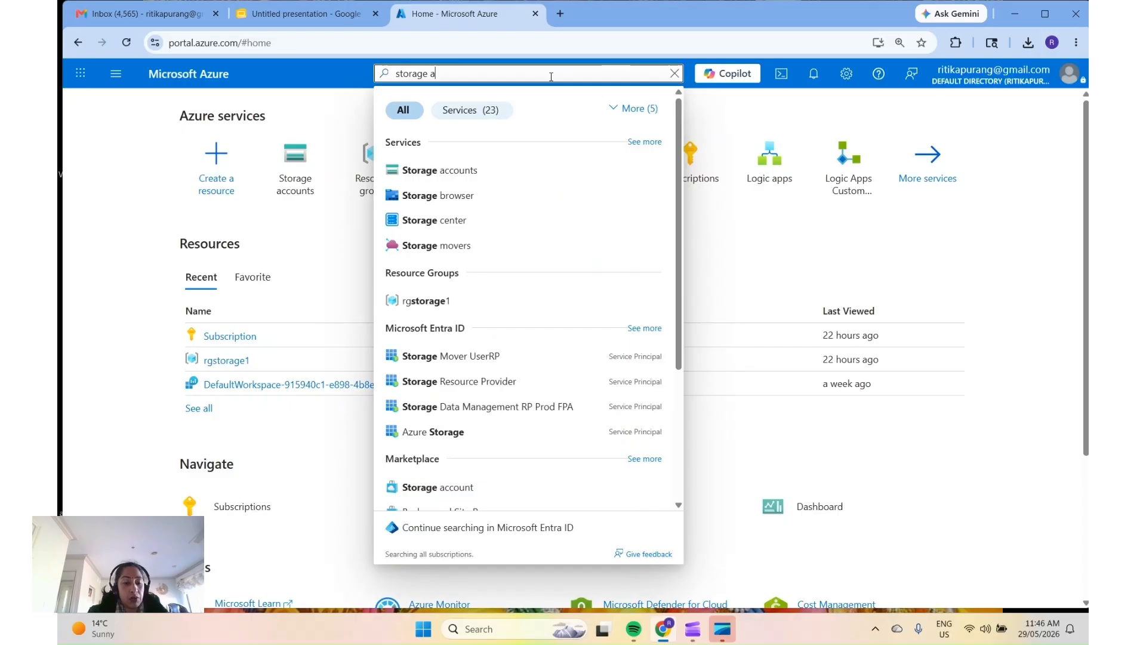
text(ccount)
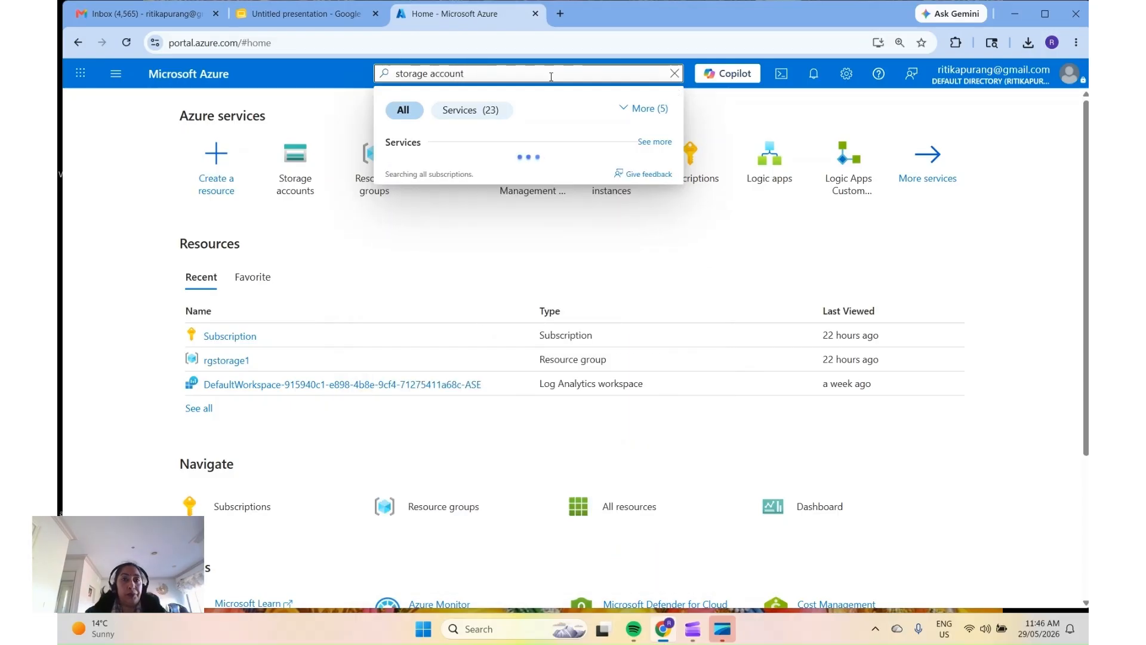
click(493, 169)
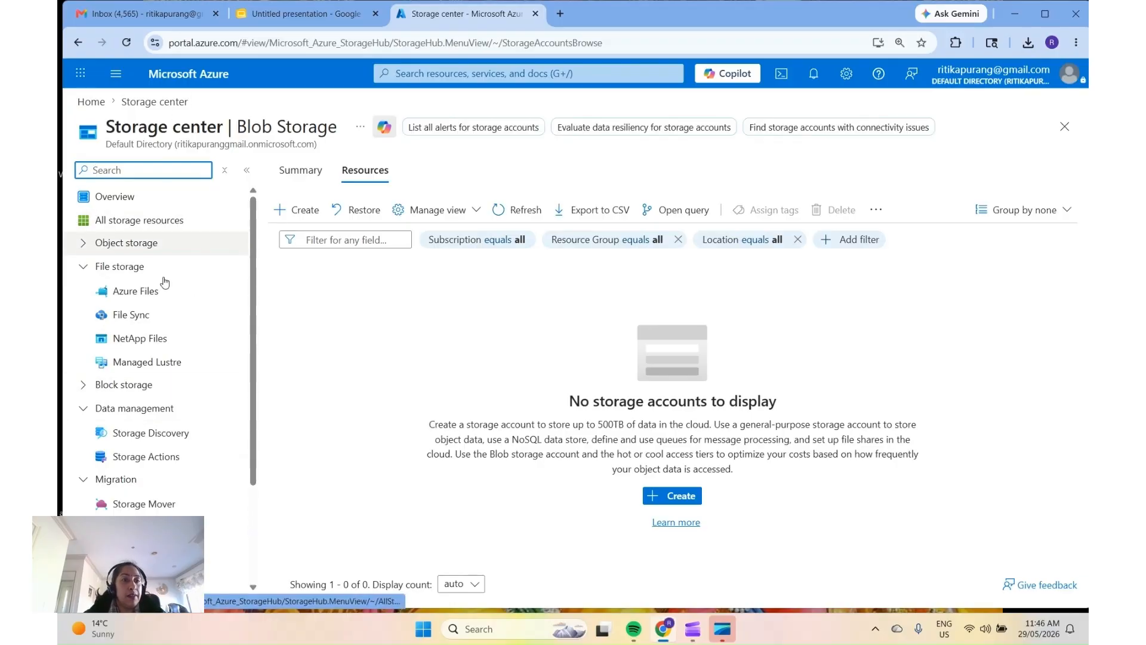
- Look over the Storage center's navigation options and start creating a new storage account
scroll(154, 406, down, 3)
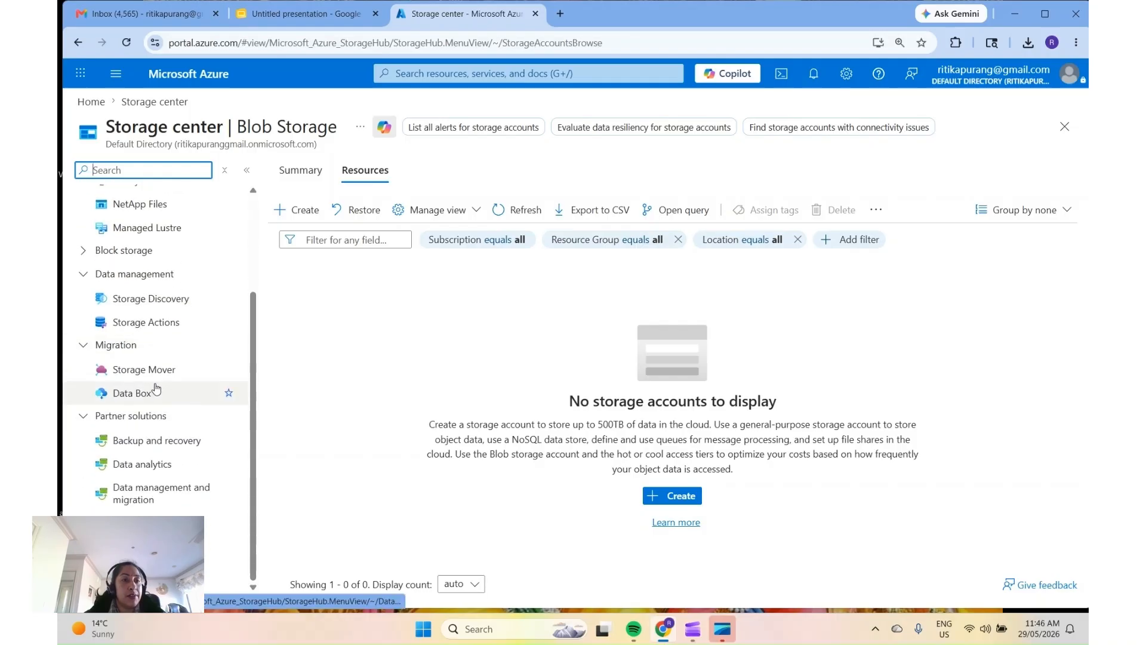
scroll(153, 438, up, 3)
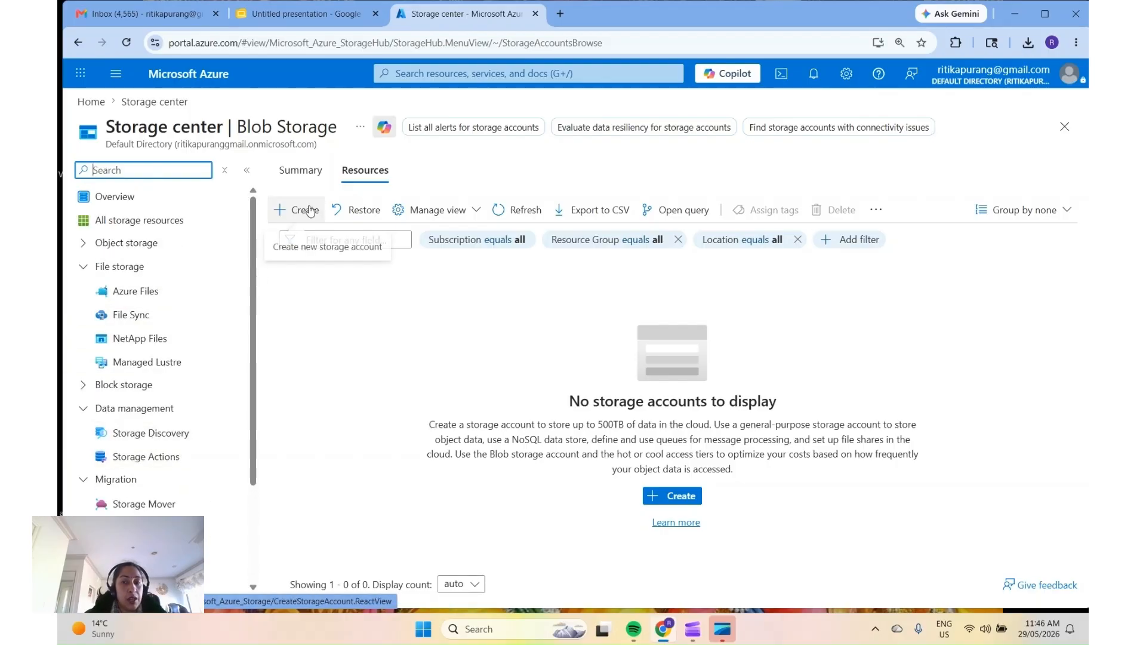
click(687, 501)
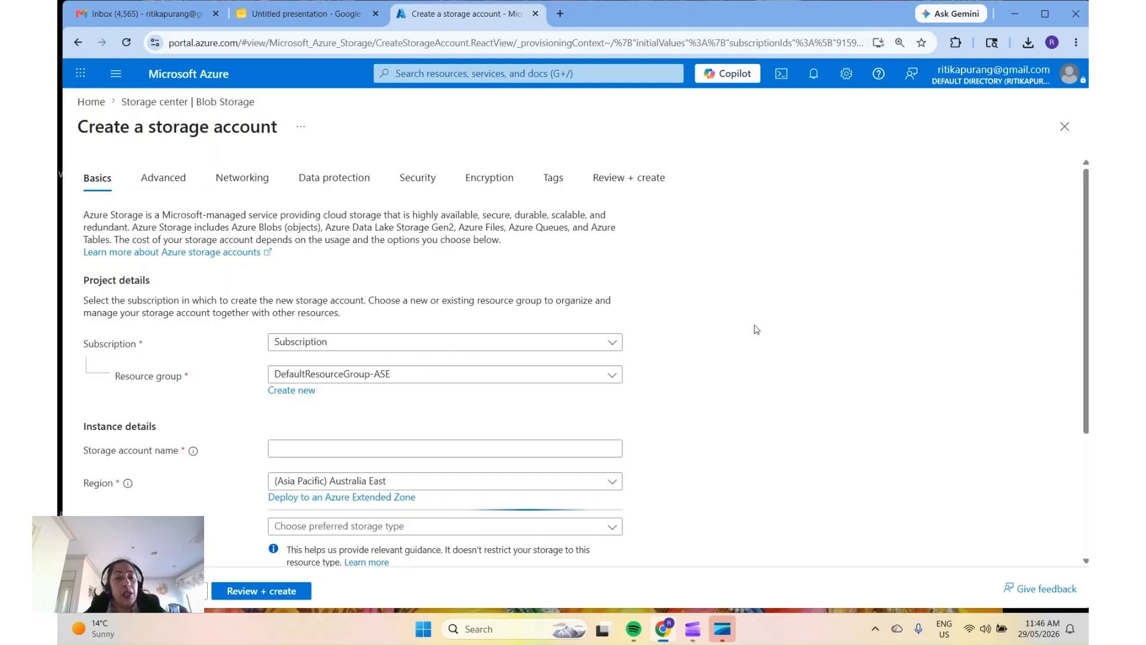
- In the project details, choose the subscription named Subscription and the rgstorage1 resource group
scroll(726, 360, down, 1)
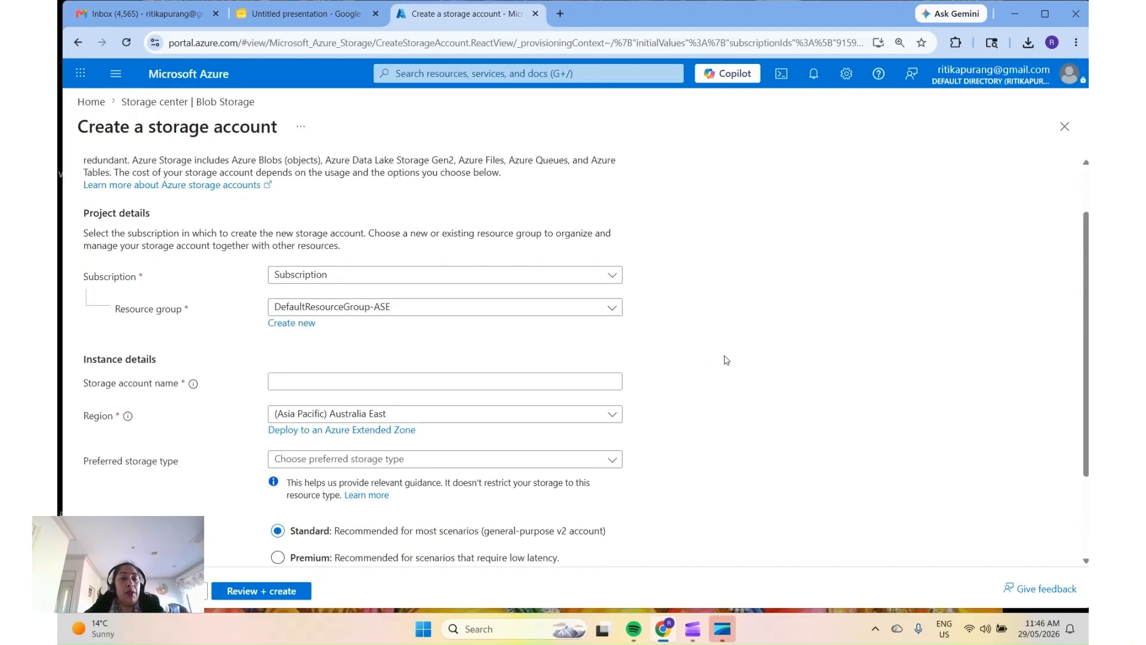
click(574, 281)
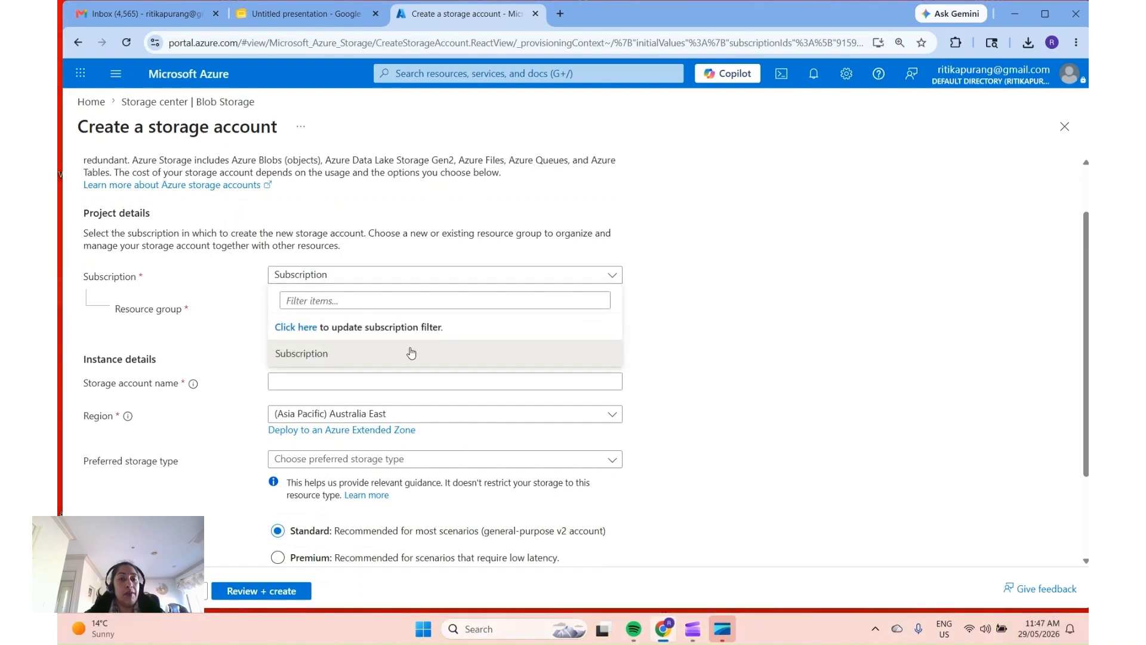
click(308, 358)
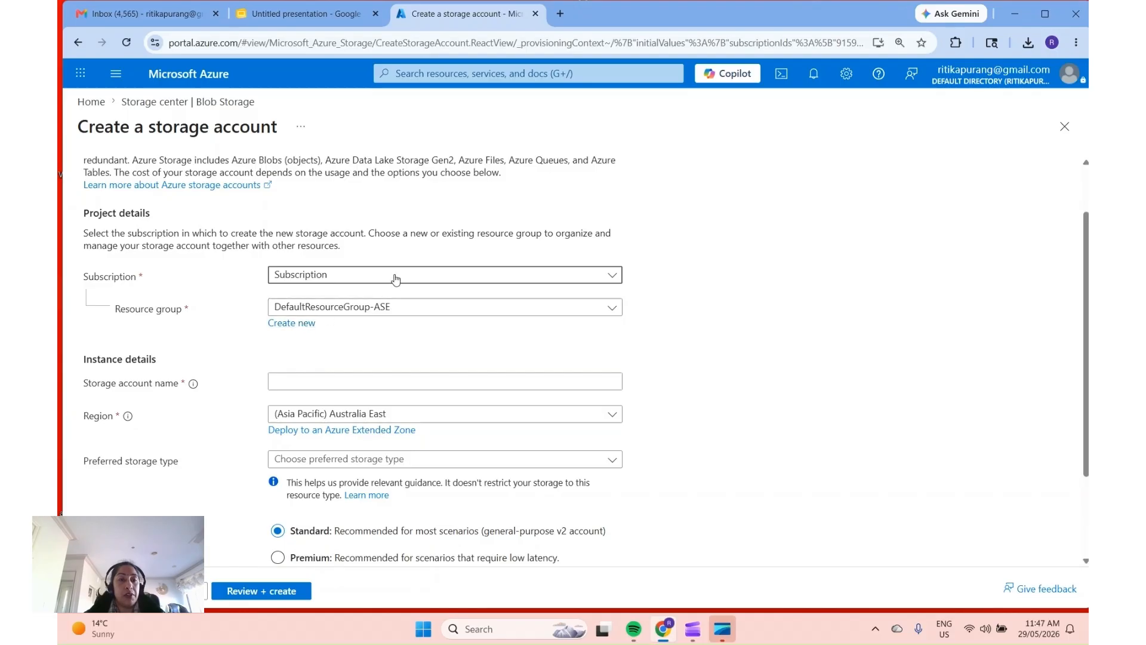
click(318, 312)
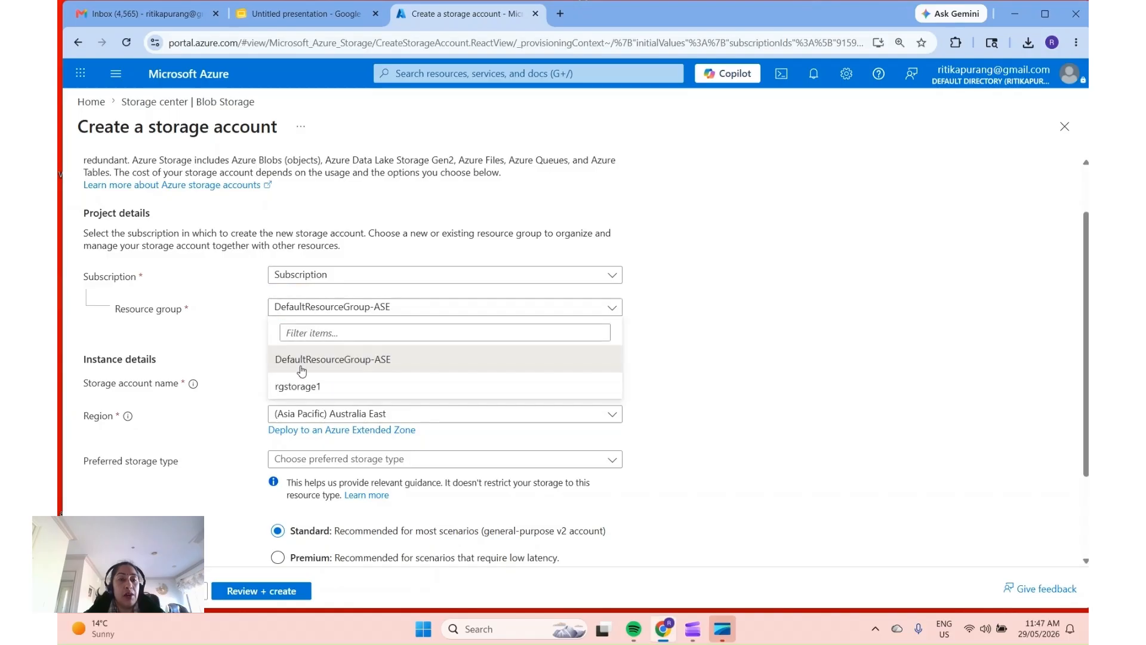
click(294, 388)
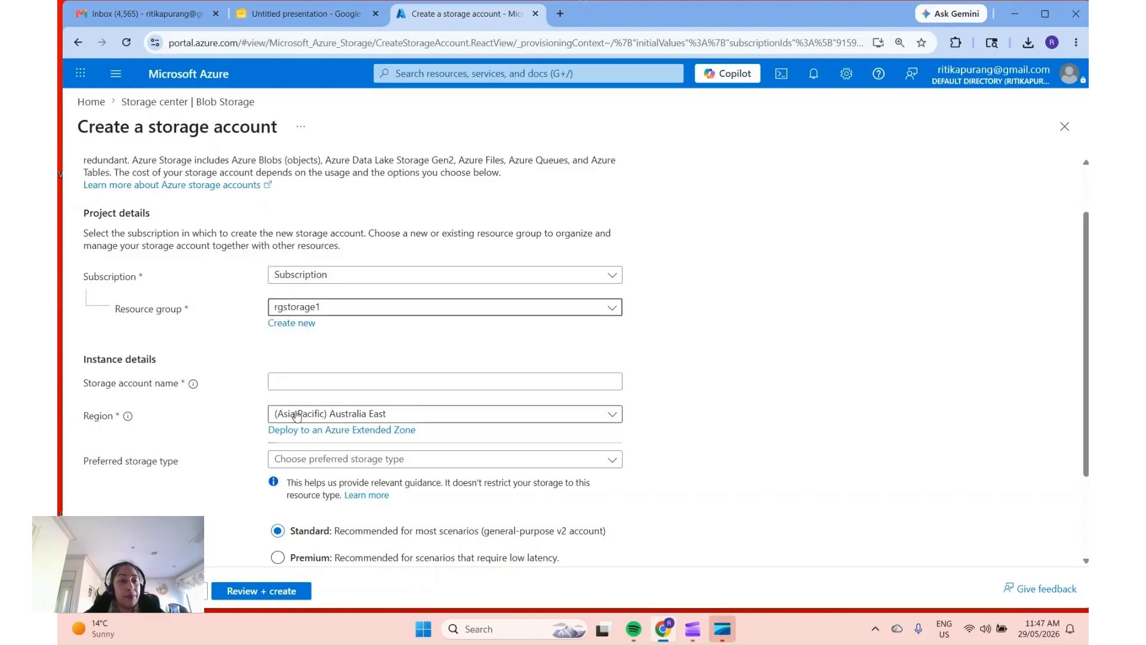
- Enter storageacc12 as the storage account name and choose (Asia Pacific) Australia East as the region
click(308, 380)
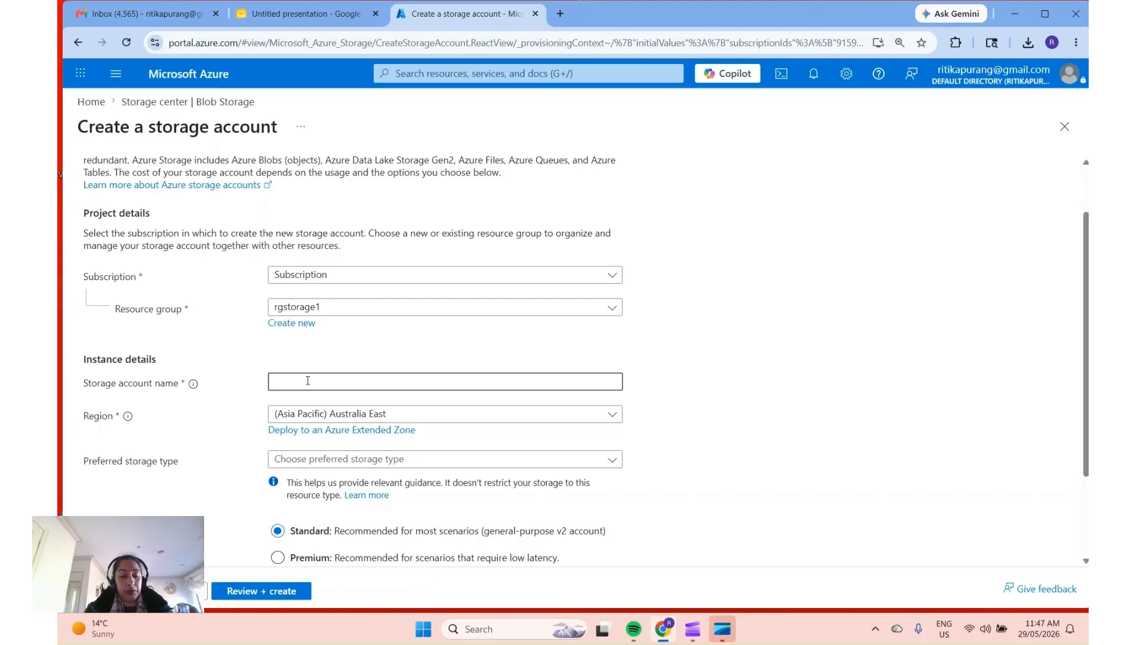
text(storage)
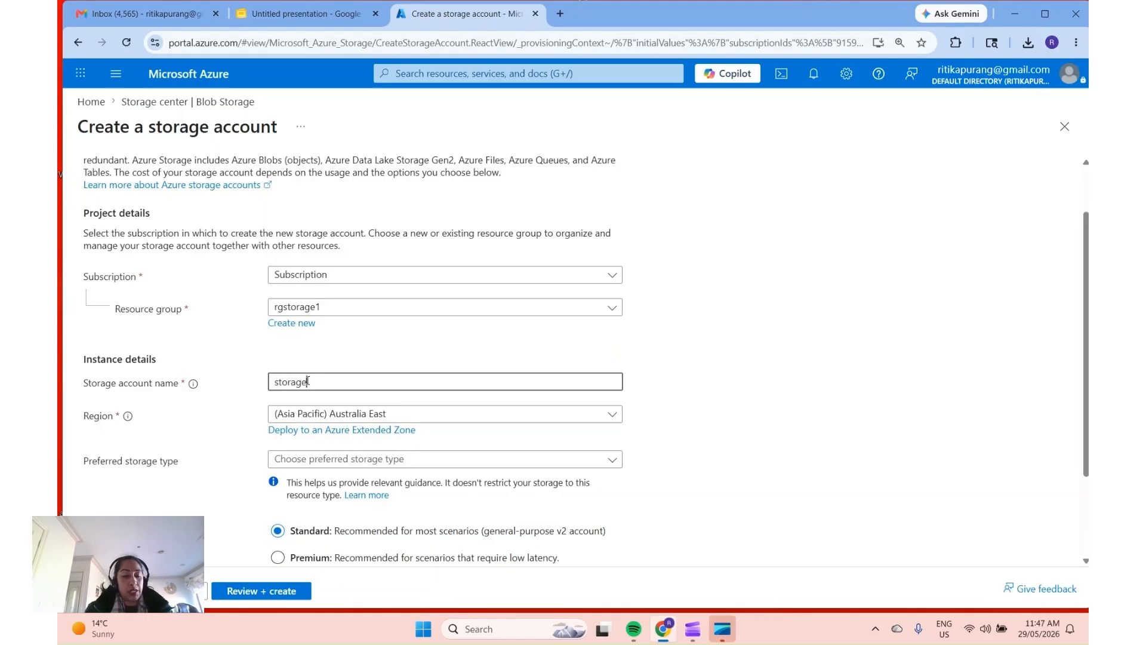
text(acc12)
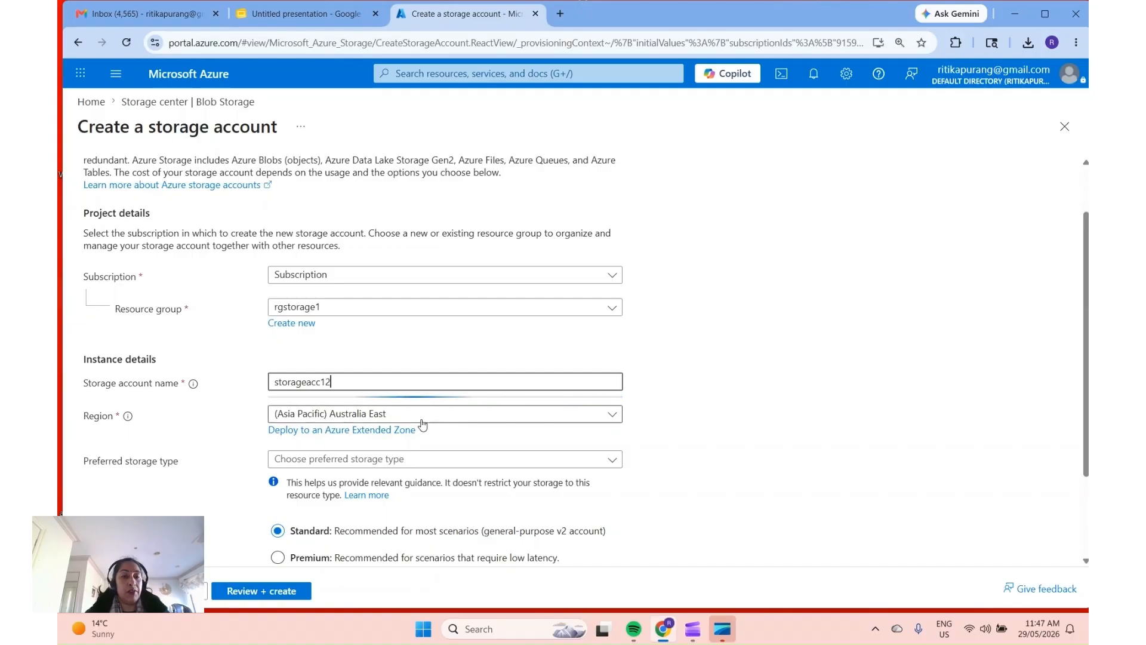
click(422, 419)
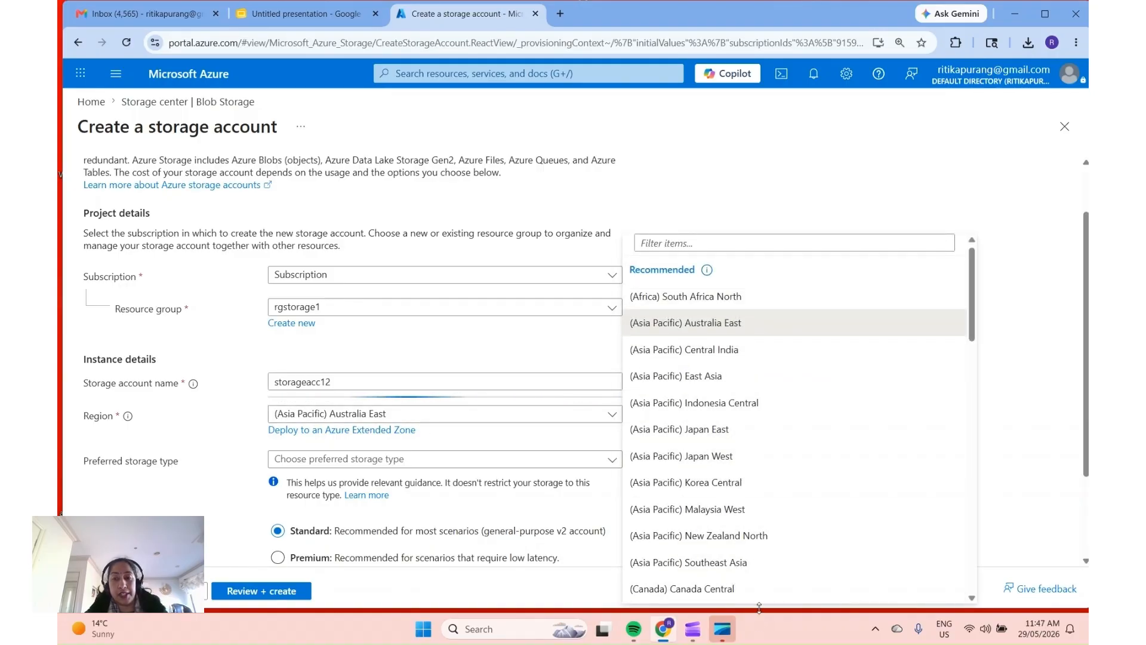
scroll(782, 477, down, 1)
click(730, 278)
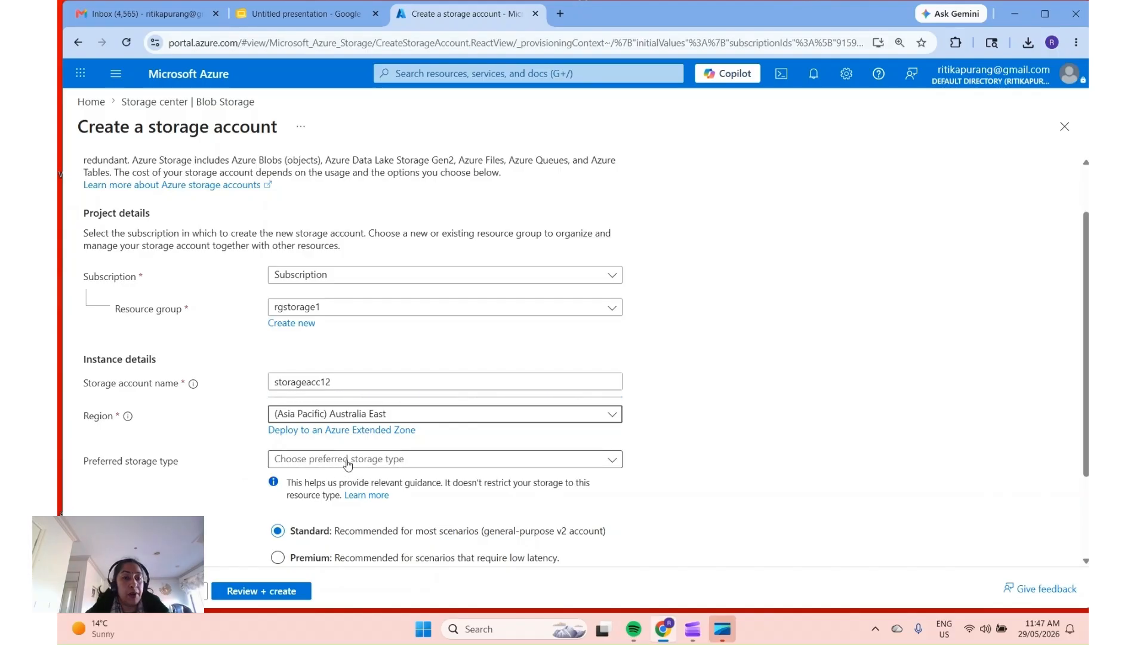
- Change the storage account name to storageacc1212 and set the preferred storage type to Other (tables and queues)
click(385, 379)
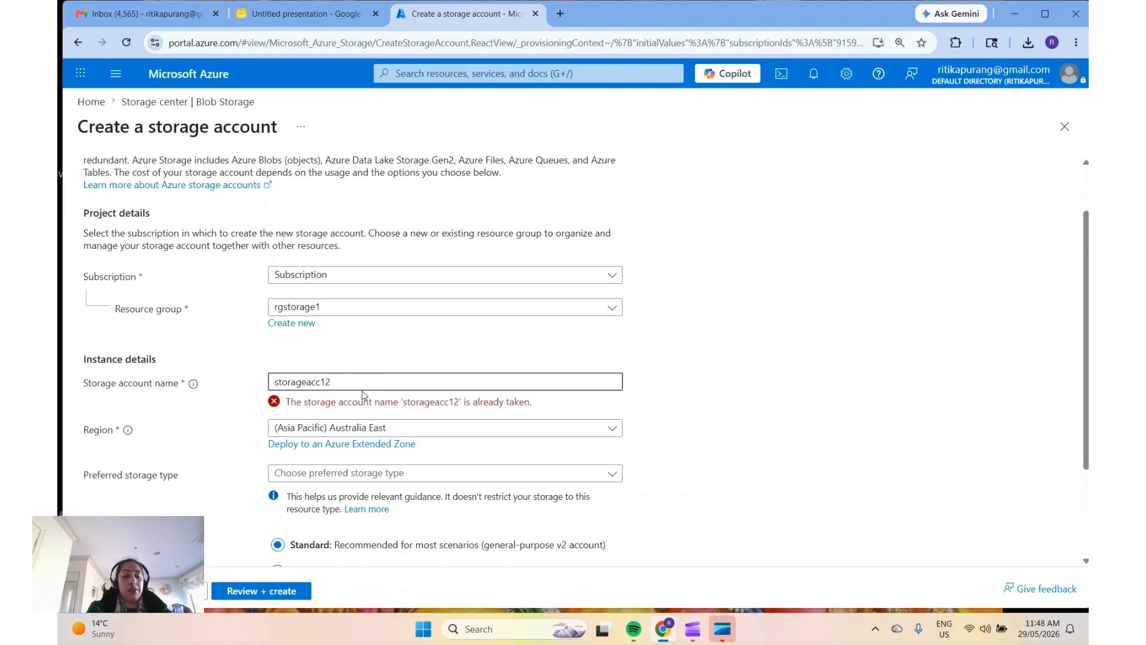
text(12)
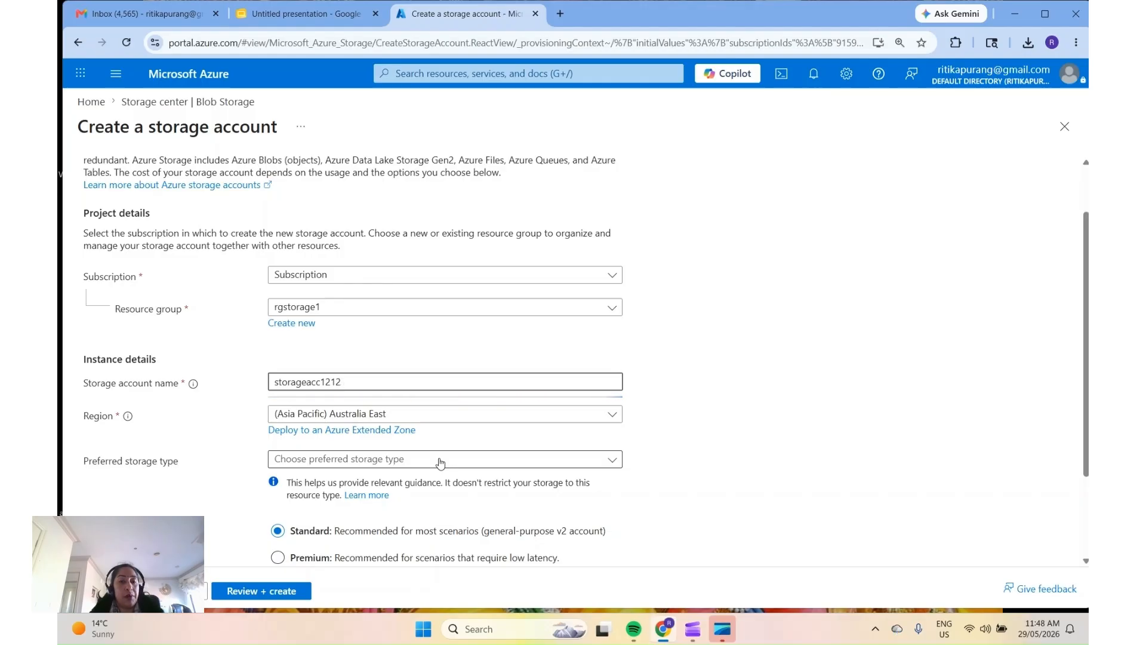
click(309, 465)
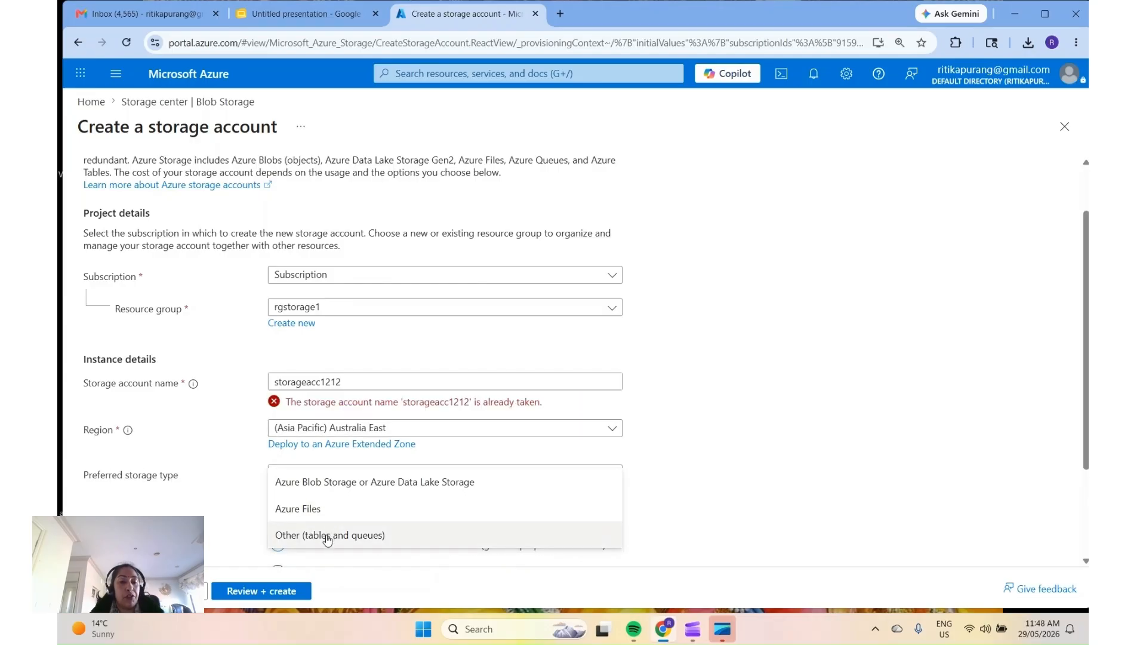
click(327, 539)
- Replace the storage account name with rgstorage12
click(361, 383)
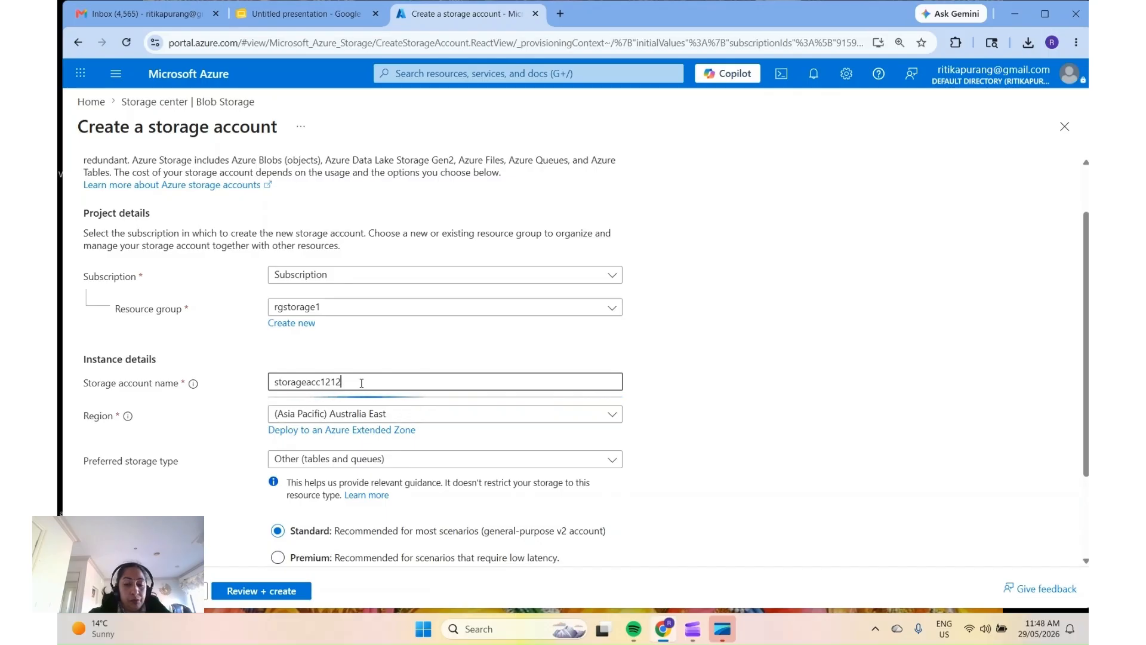
key(BackSpace)
key(BackSpace)
key(BackSpace)
key(BackSpace)
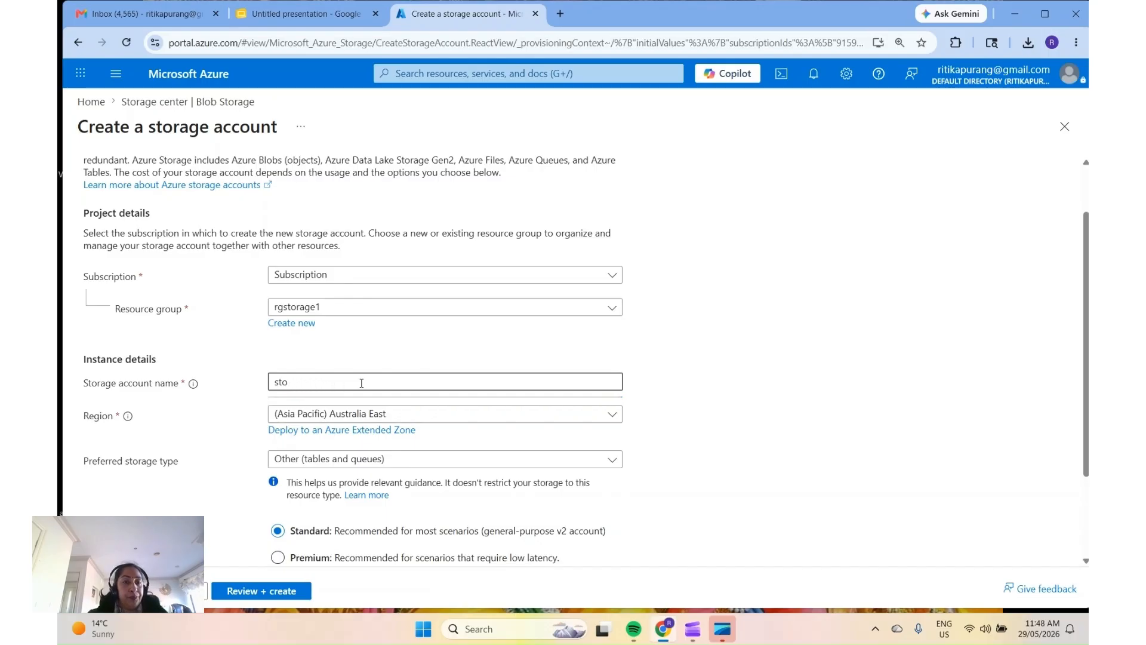
key(BackSpace)
key(BackSpace)
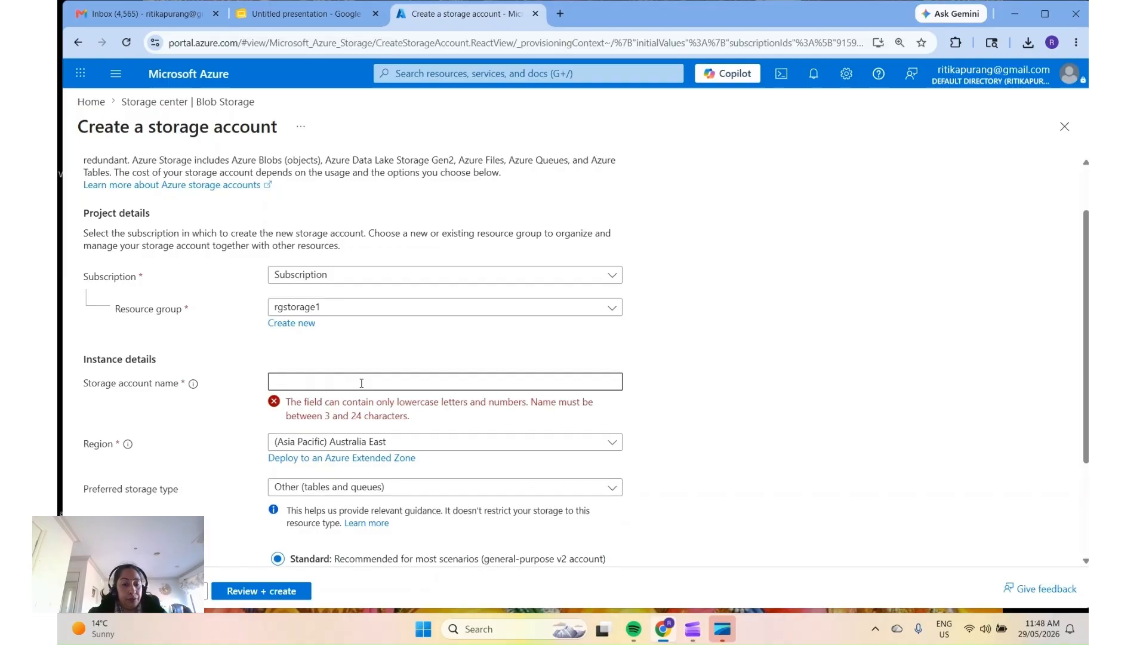
text(rgstorage)
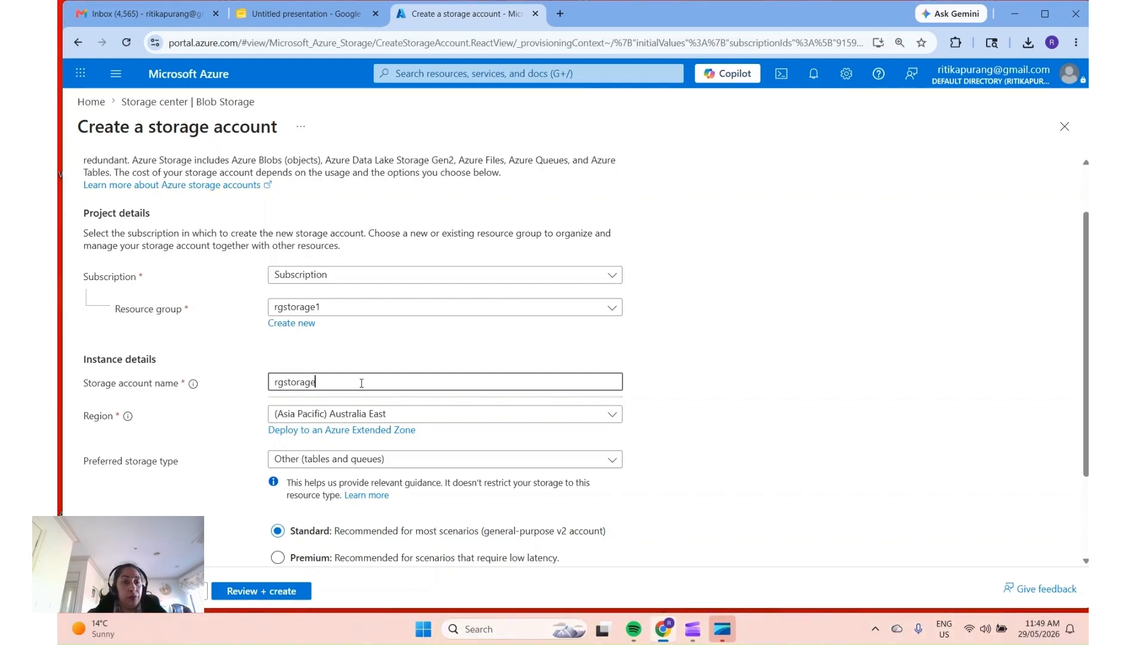
text(12)
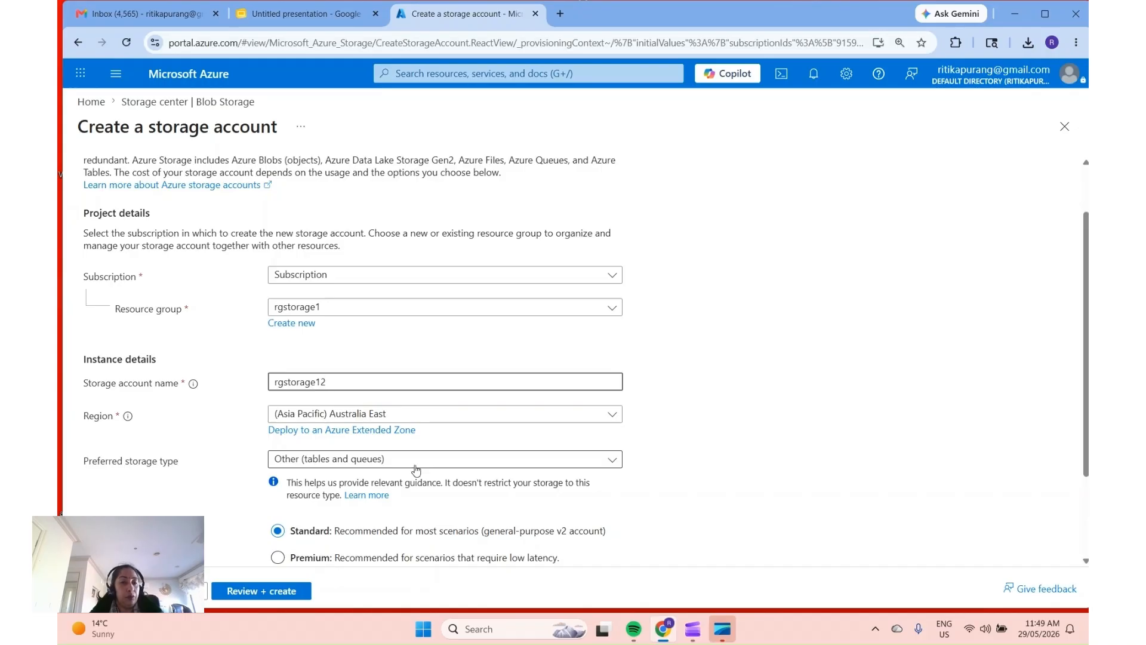
- Set the redundancy to Locally redundant storage (LRS) and proceed to the review of the storage account's configuration
scroll(415, 478, down, 2)
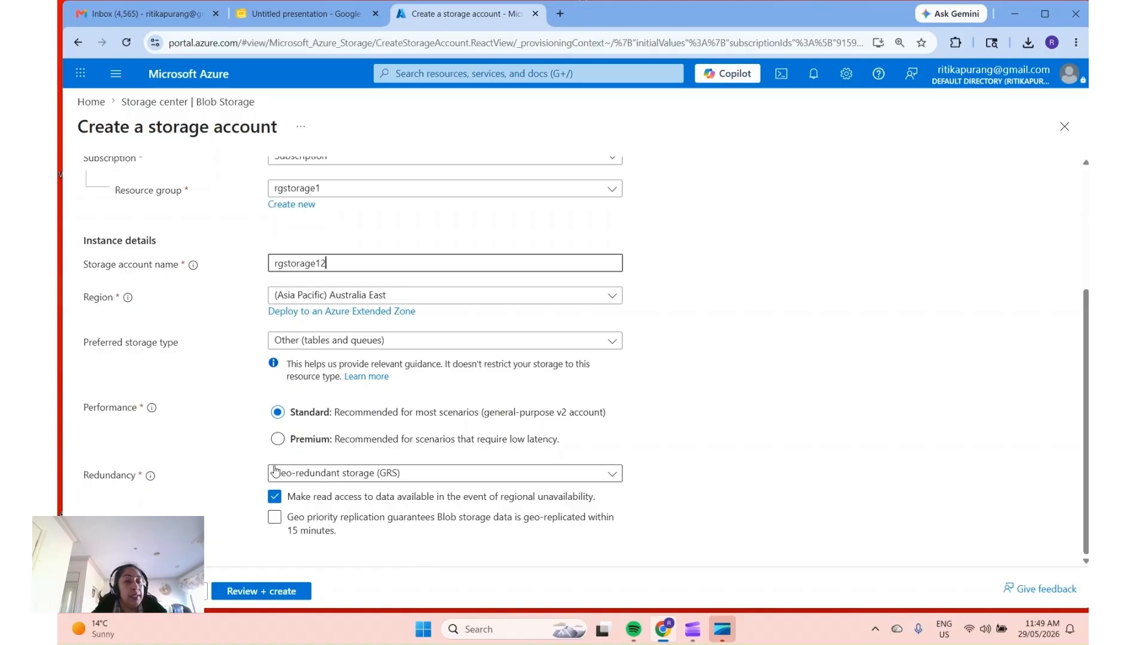
click(609, 478)
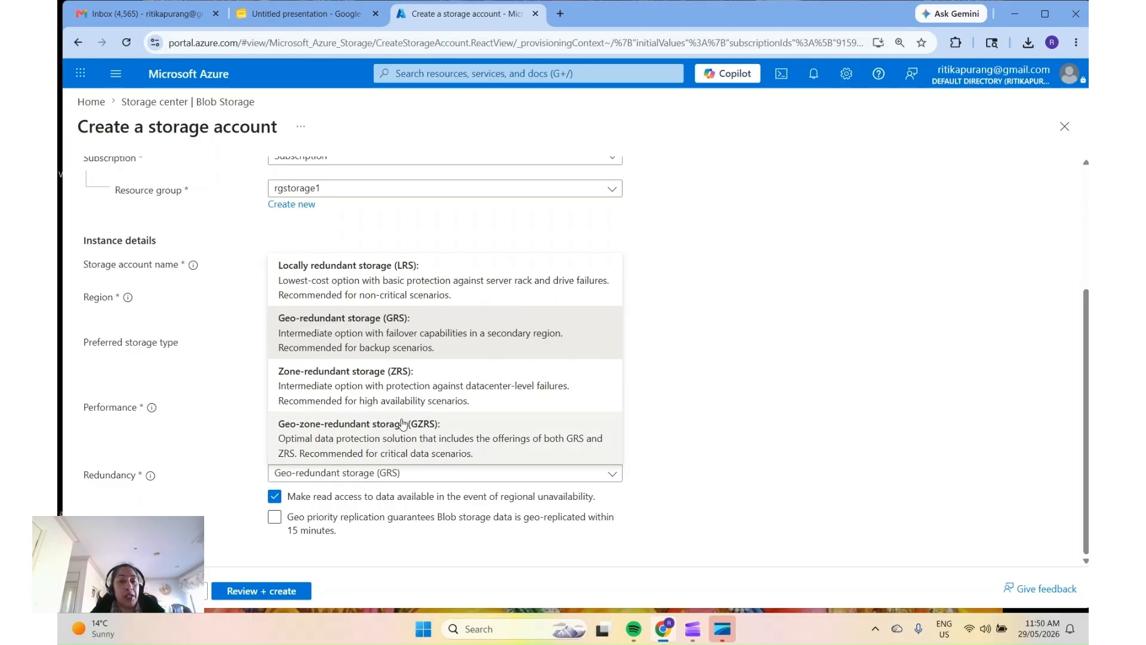
click(371, 279)
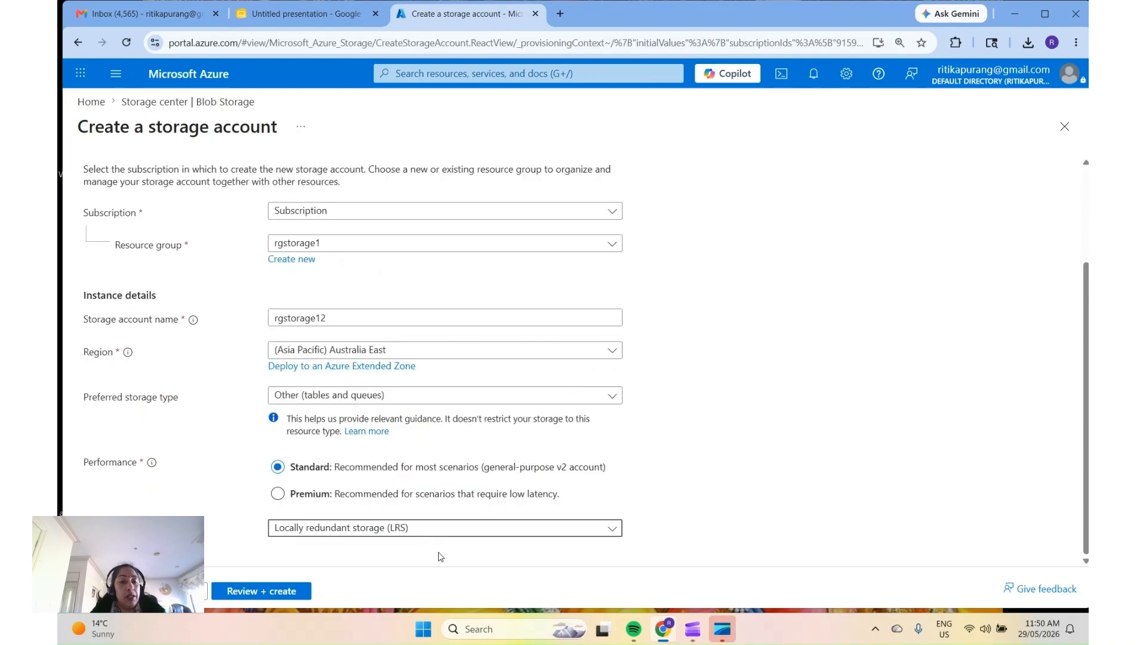
click(279, 592)
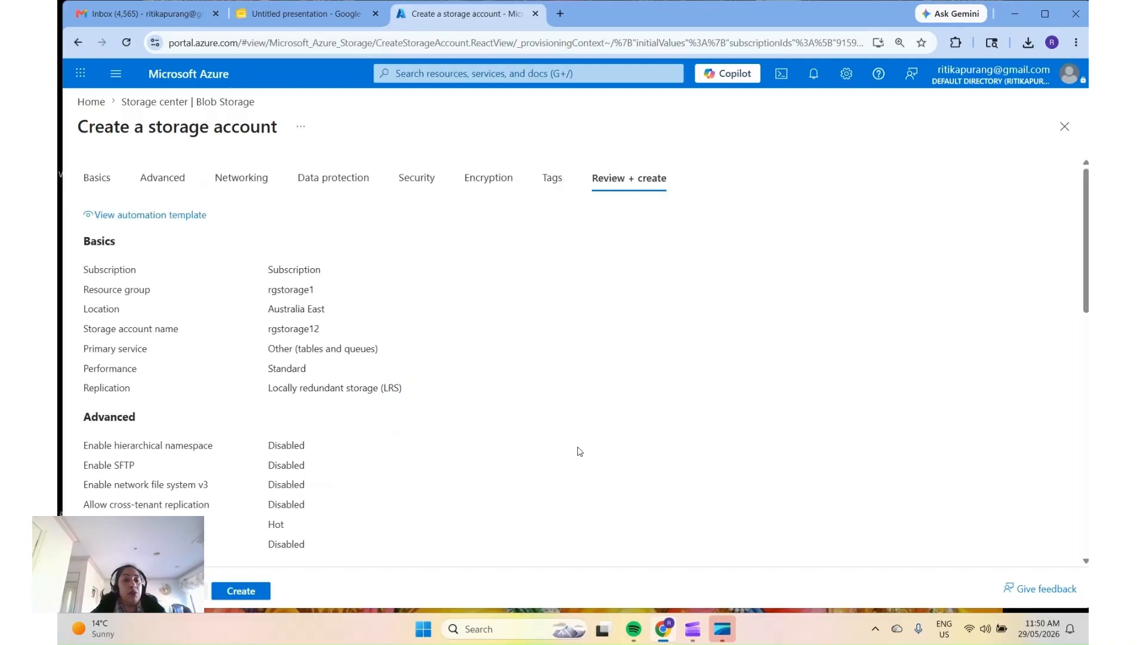
- Create the storage account from the reviewed configuration and open the deployed rgstorage12 resource
click(238, 596)
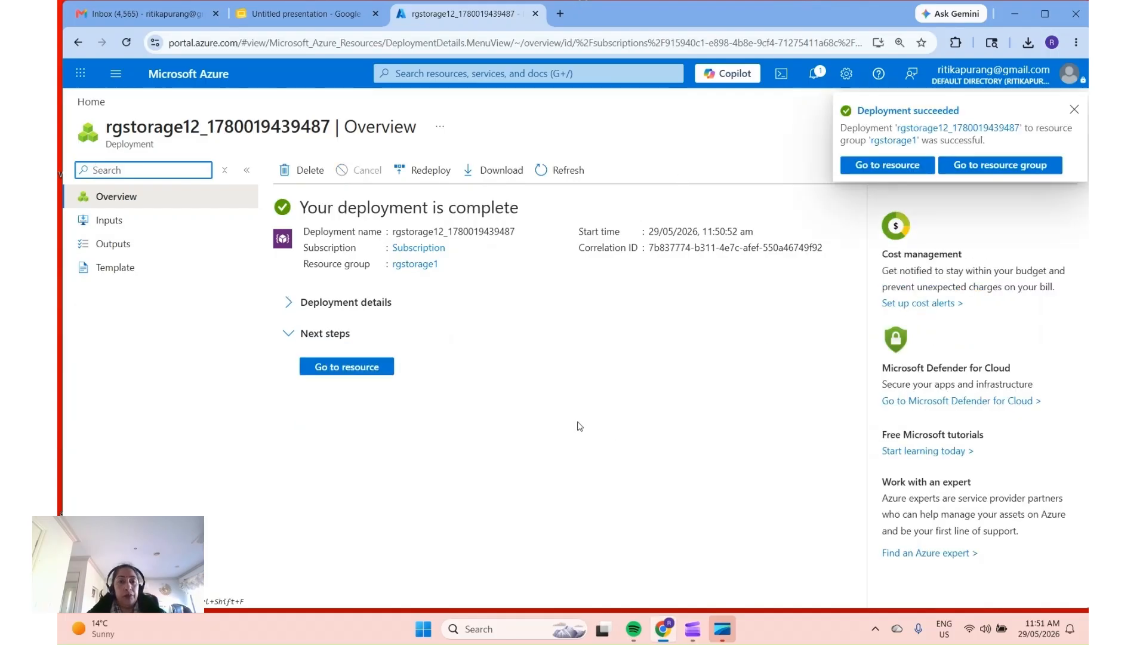
click(363, 371)
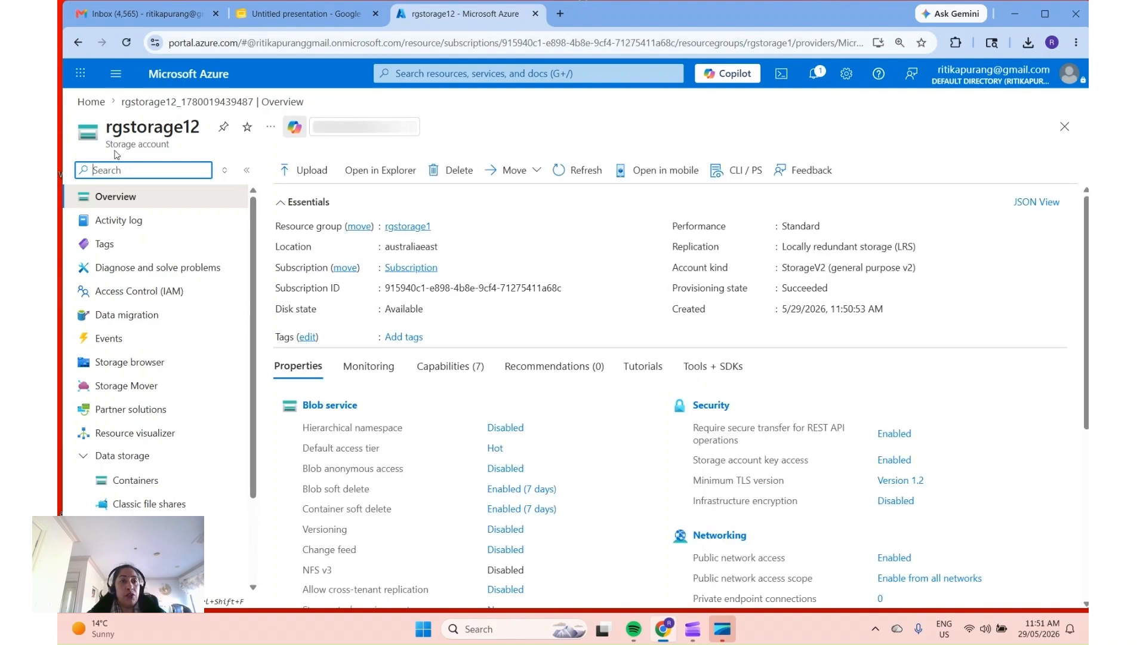
drag(201, 127, 105, 130)
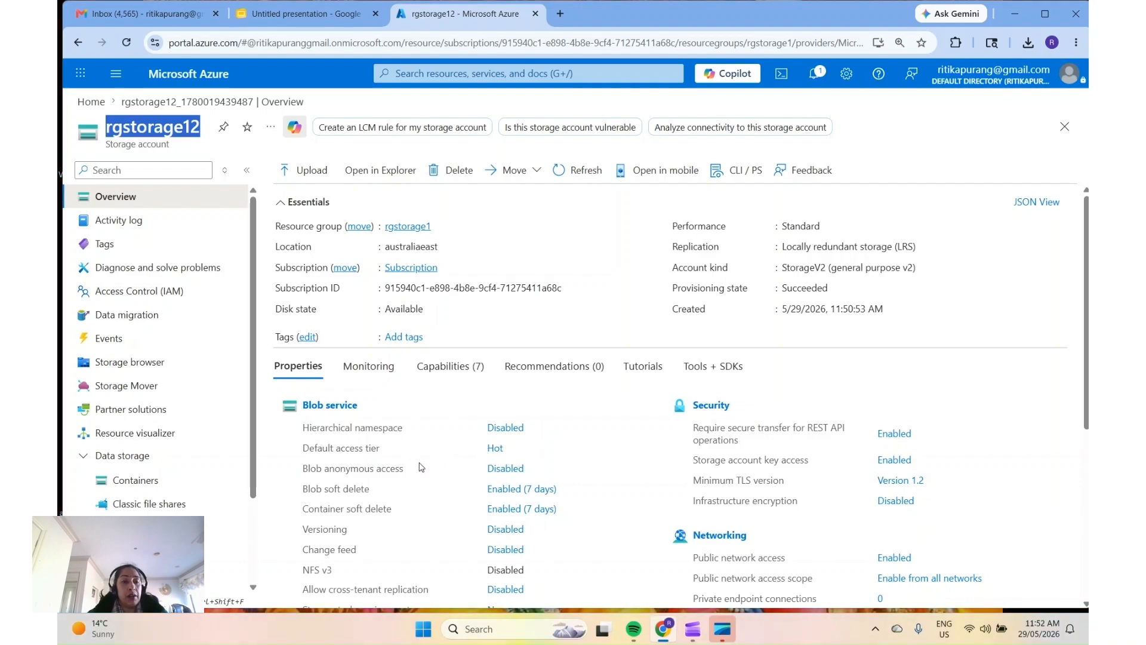
- Create a private blob container named blob12 in the rgstorage12 storage account
scroll(187, 319, down, 2)
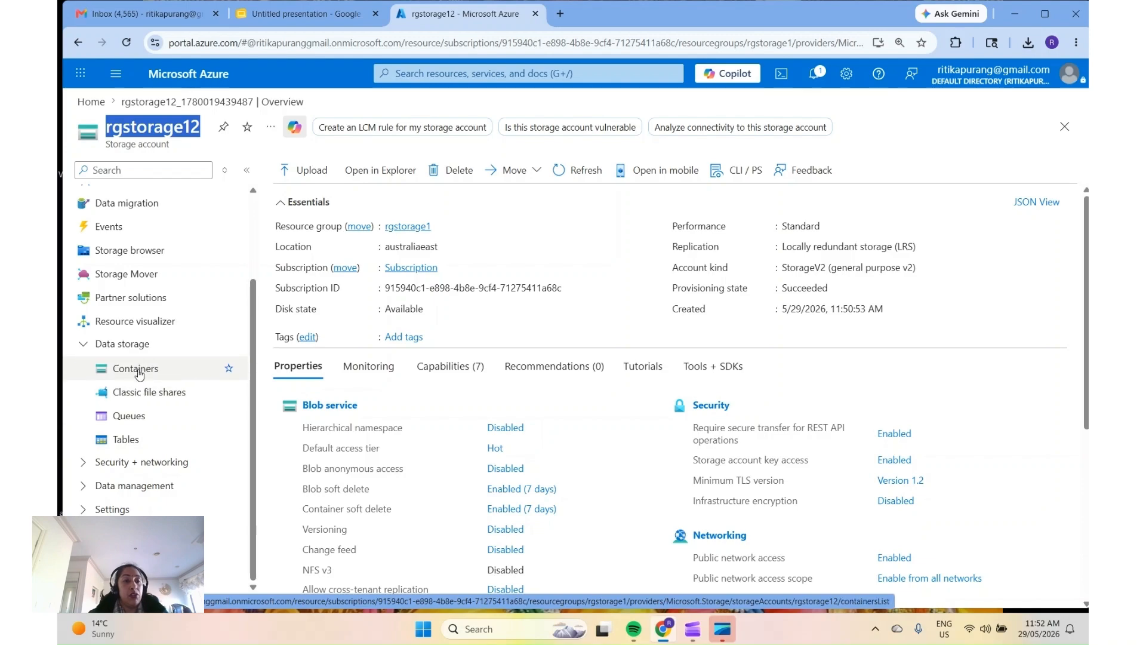
click(139, 374)
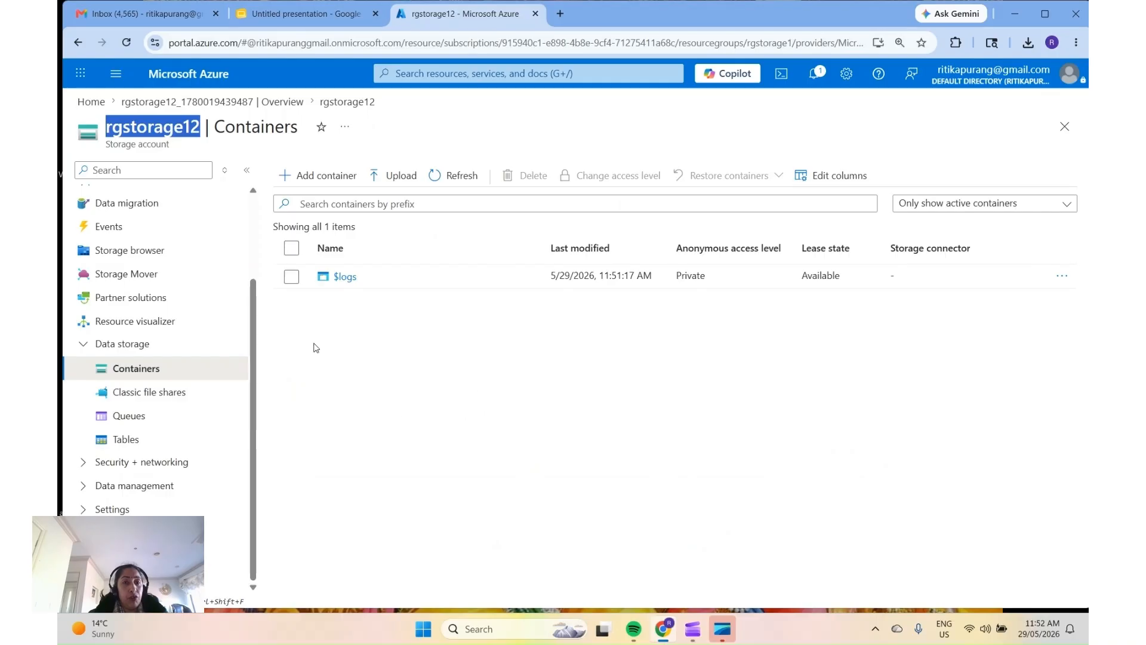
click(322, 189)
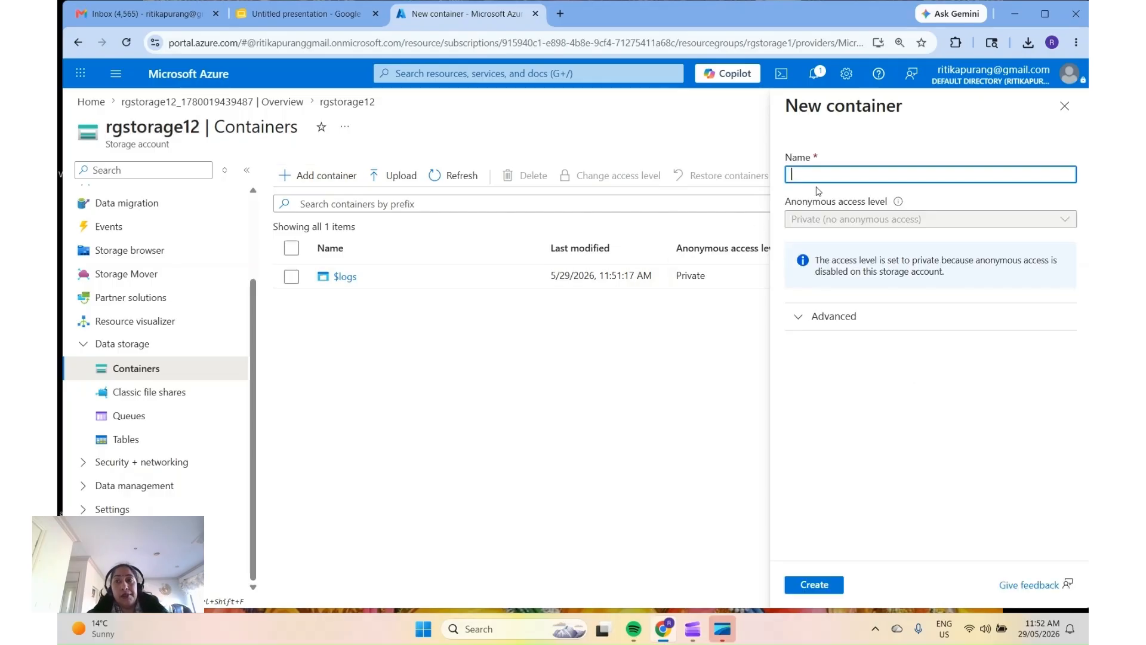
click(828, 172)
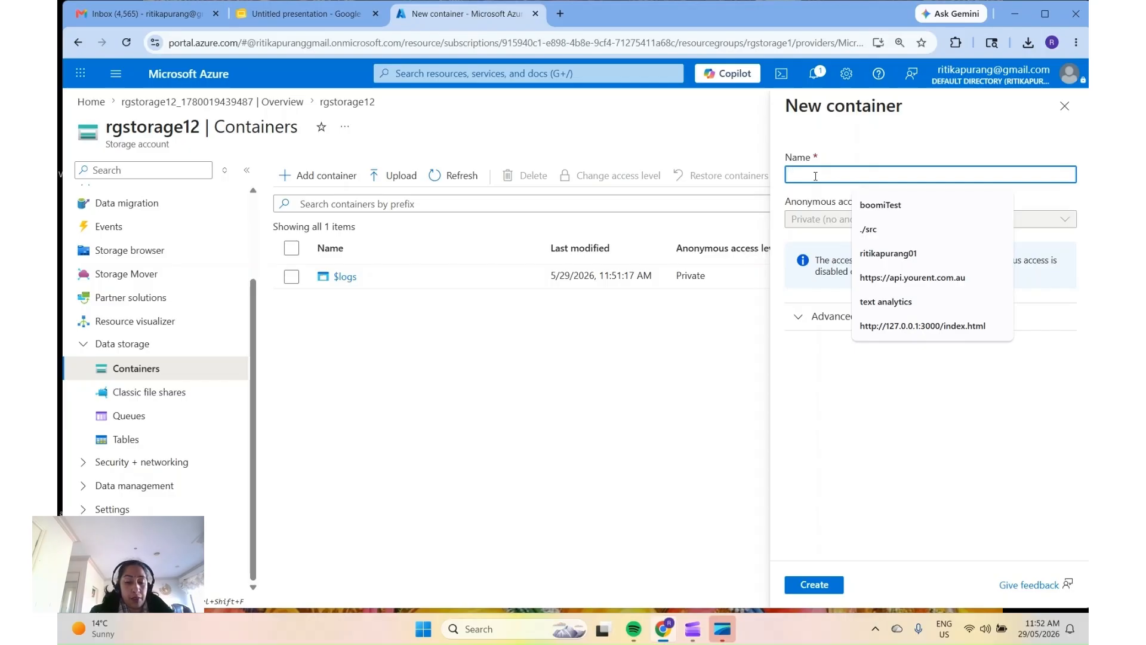
text(b)
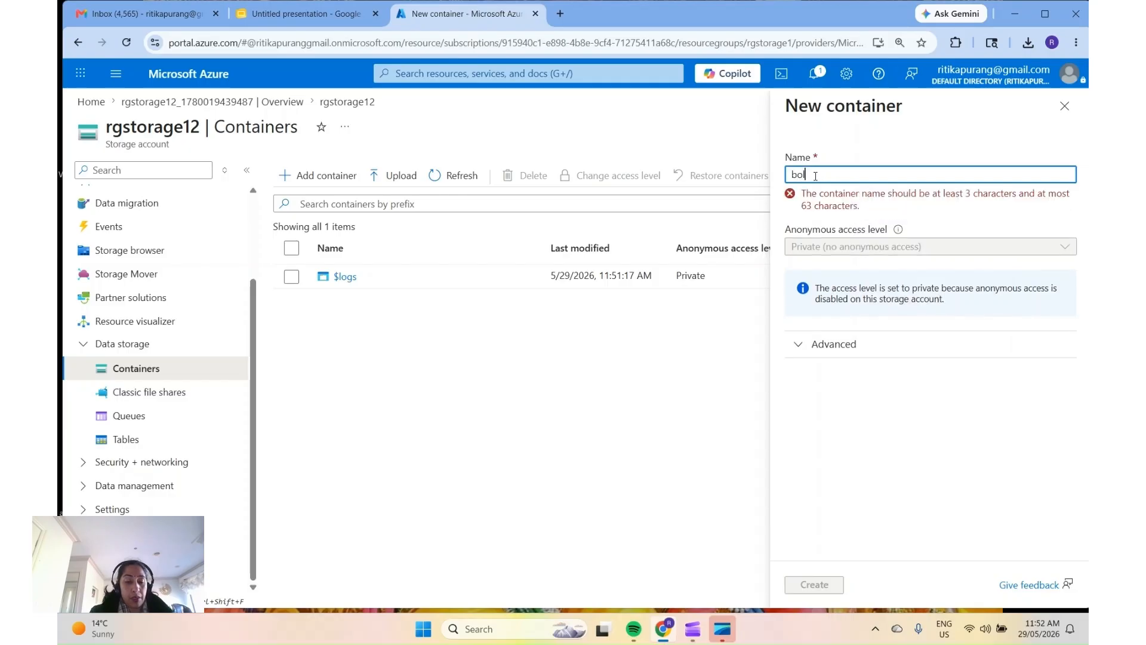
text(lo)
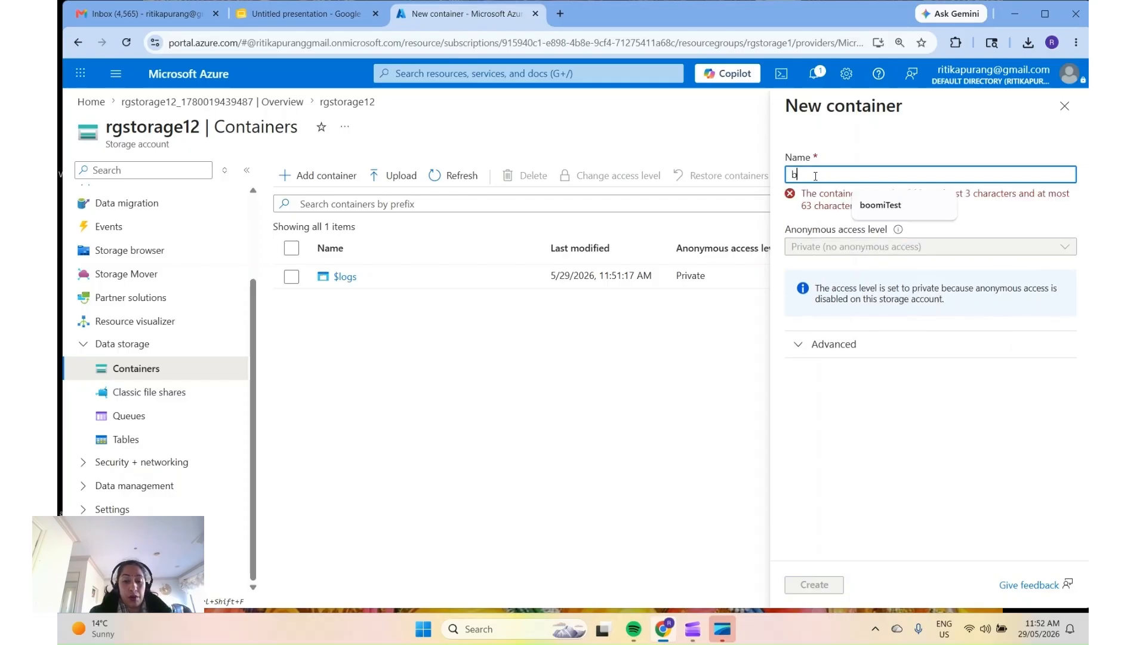
text(b)
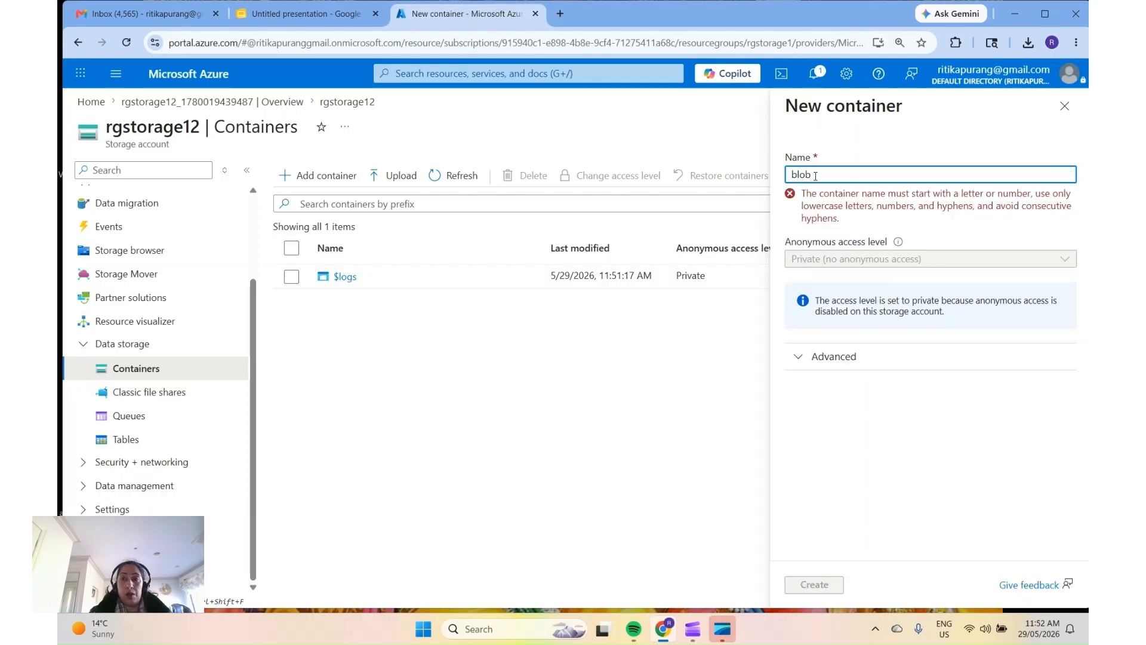
key(BackSpace)
text(1)
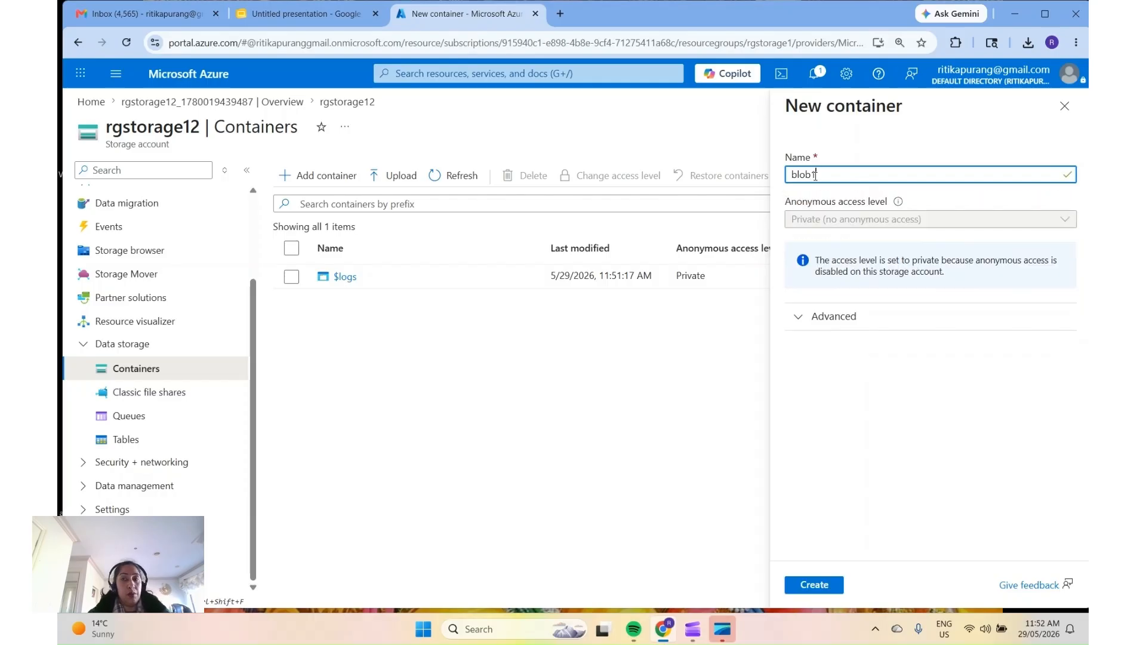
text(2)
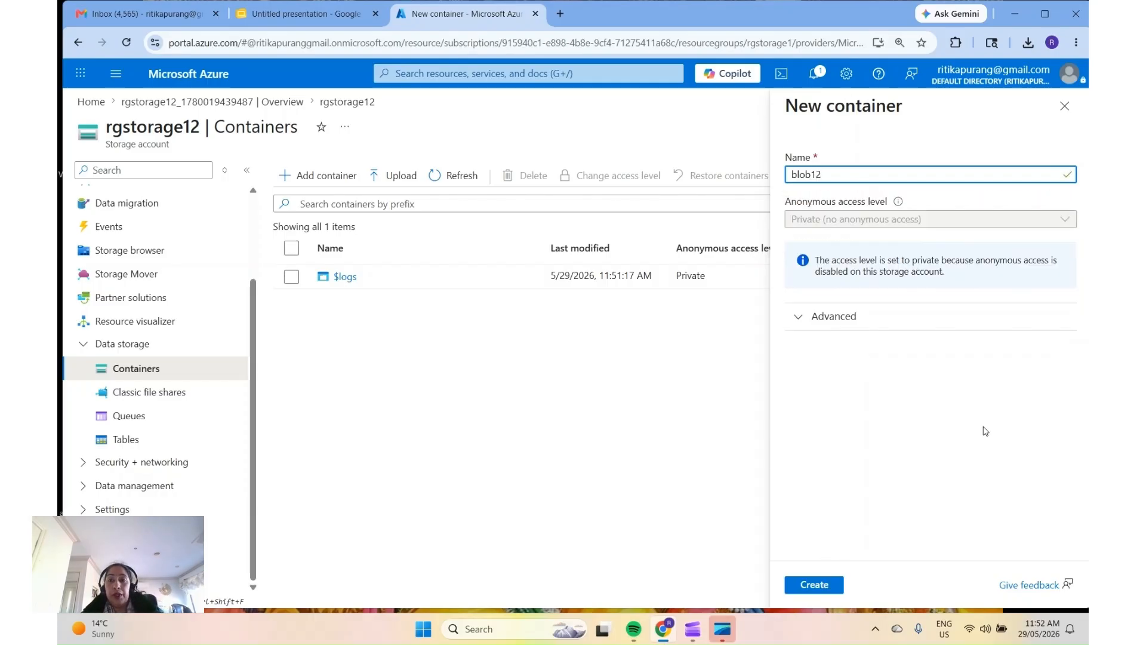
click(815, 585)
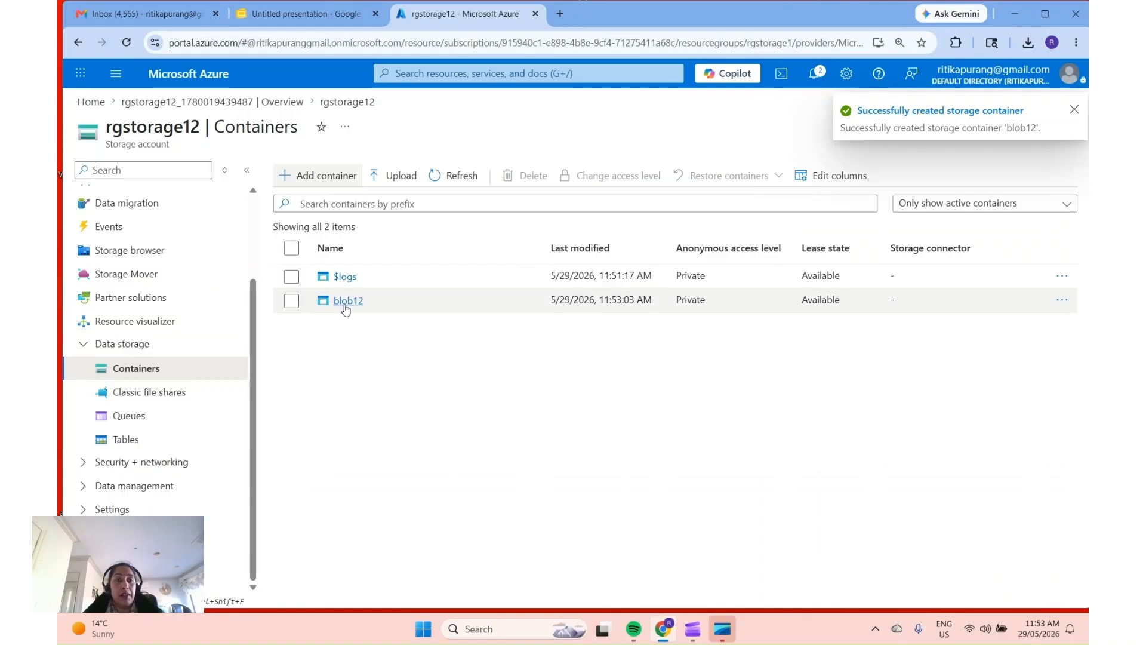
- Add a virtual directory named blobstorage inside the blob12 container, and return to the container's root
click(347, 301)
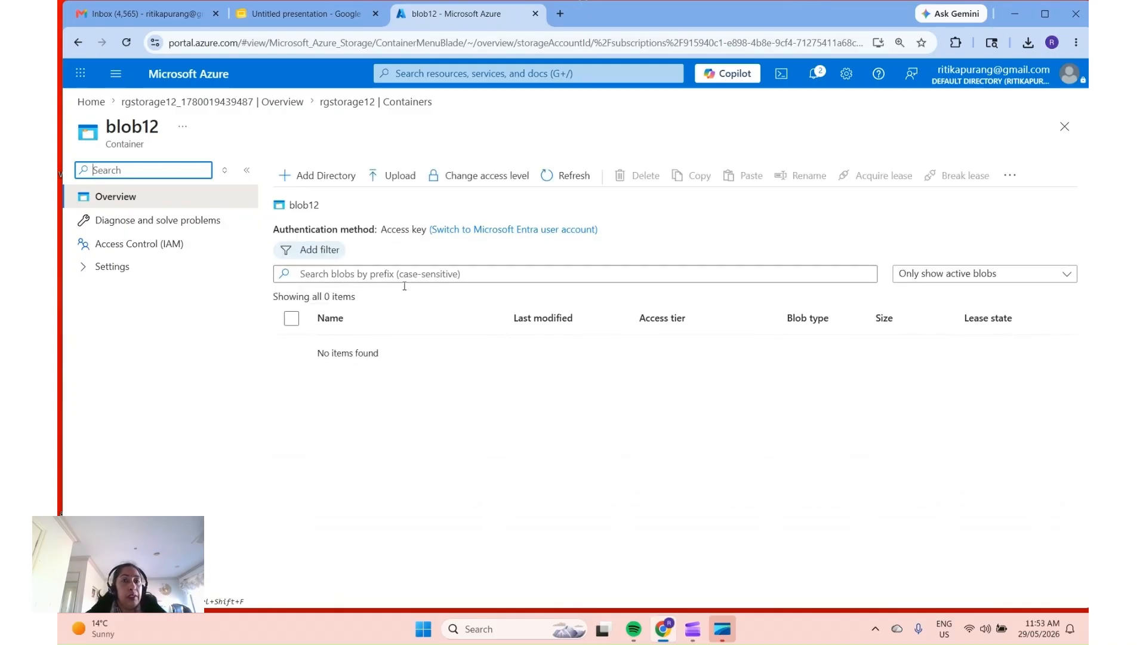
click(319, 182)
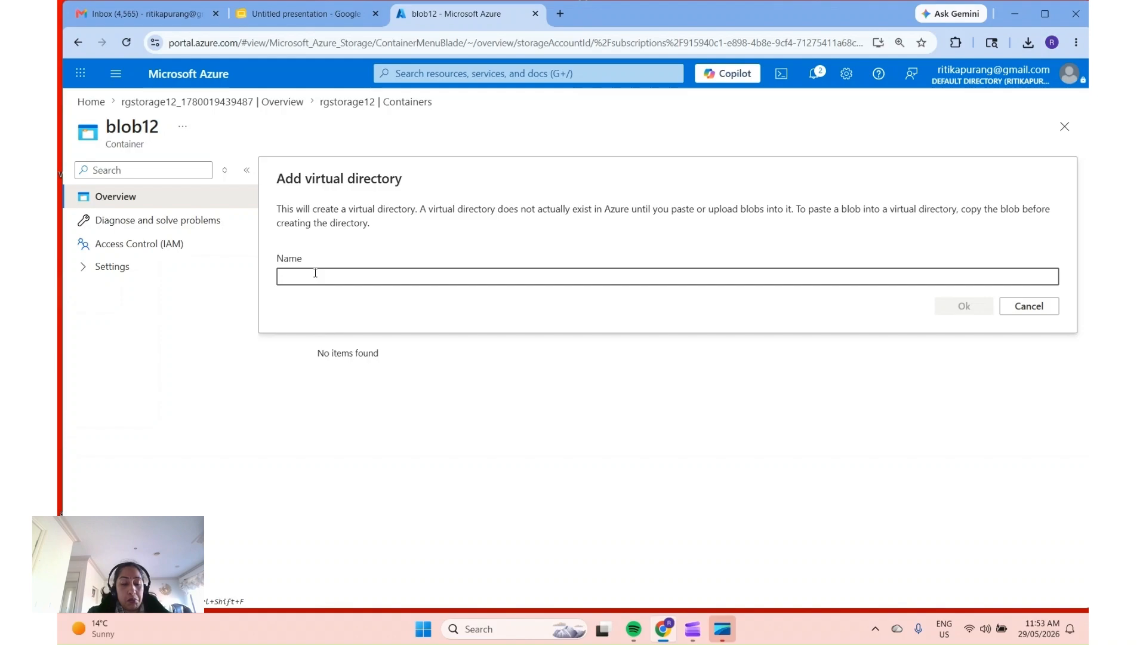
text(f)
key(BackSpace)
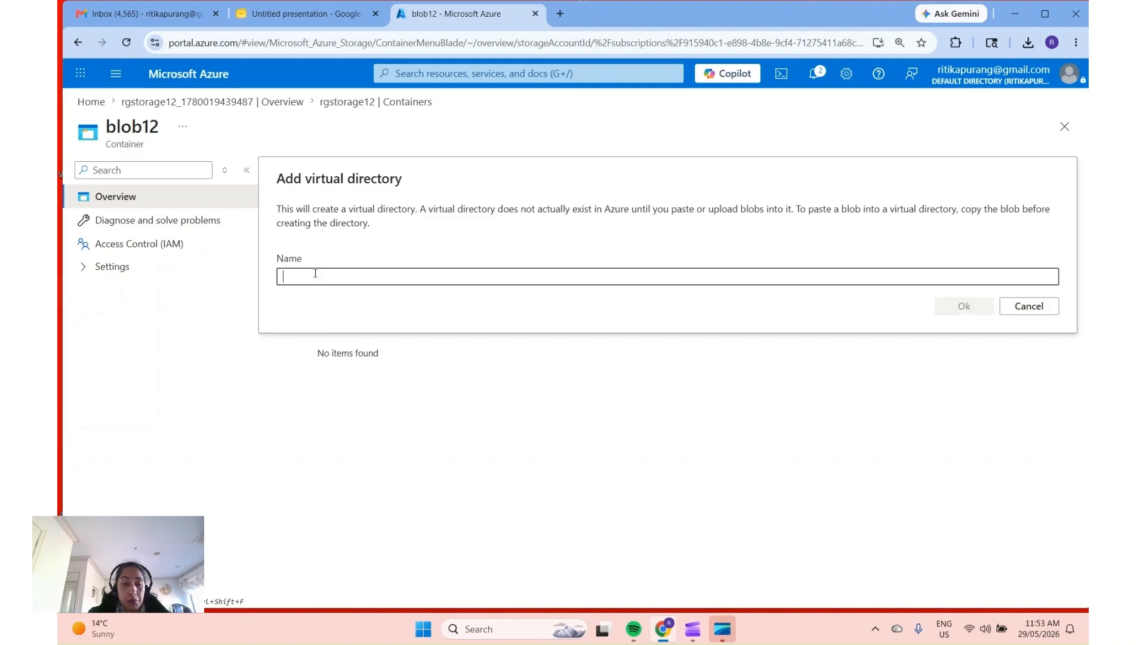
text(blobst)
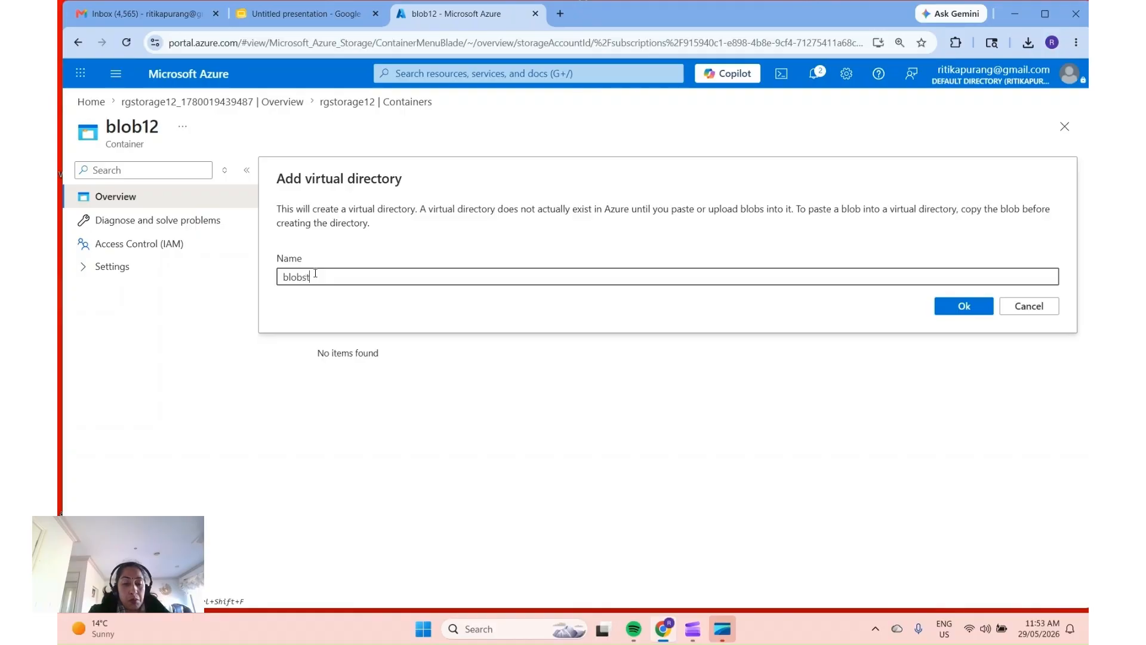
text(orage)
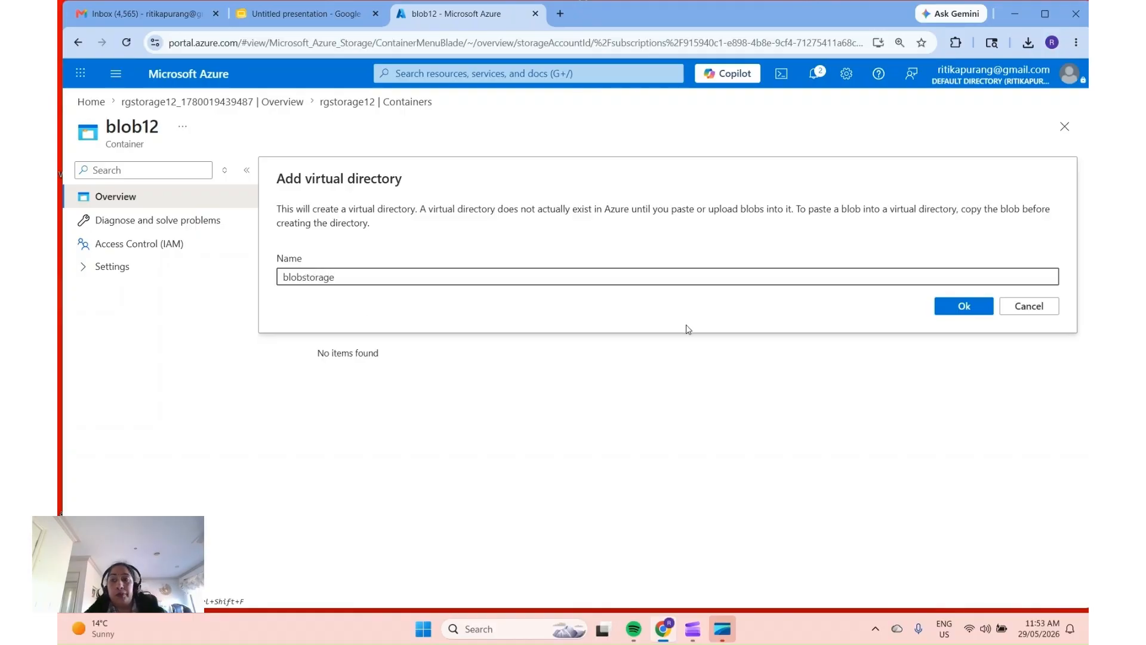
click(982, 307)
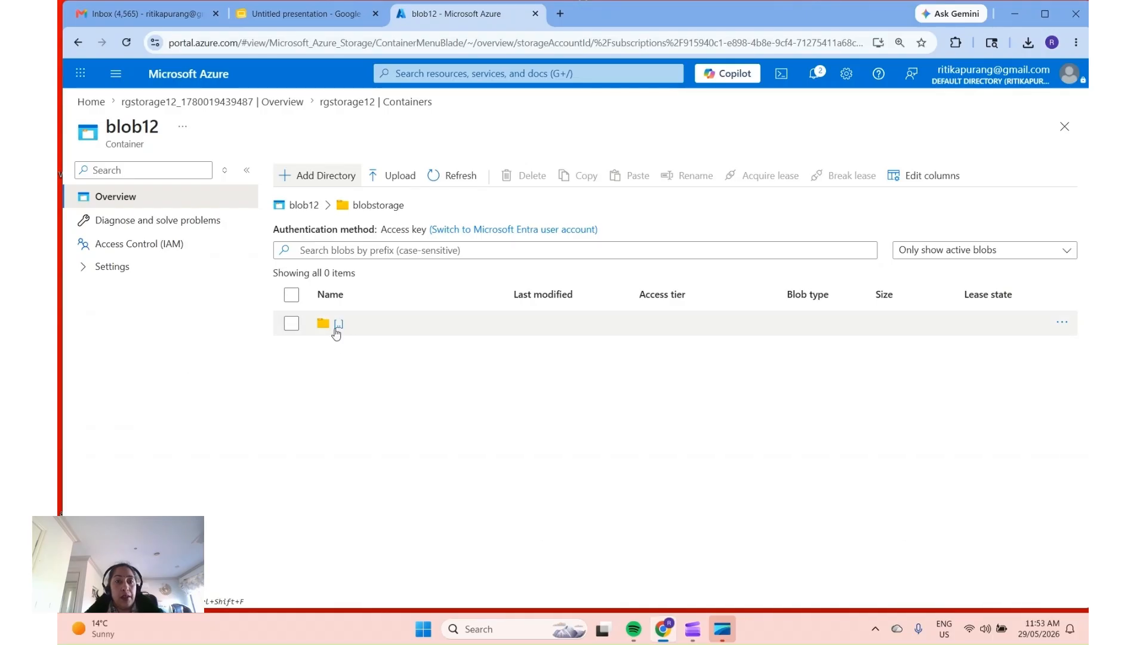
click(338, 324)
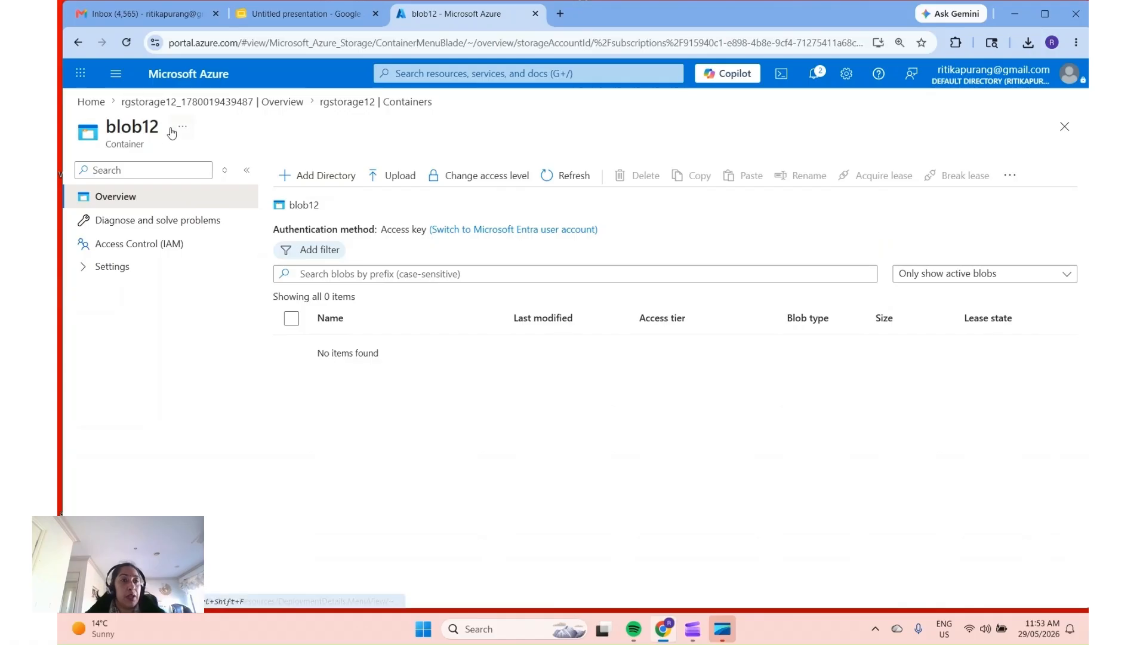
- Reopen the rgstorage12 storage account from the portal home page and view the blob12 container's contents in the storage browser
click(275, 103)
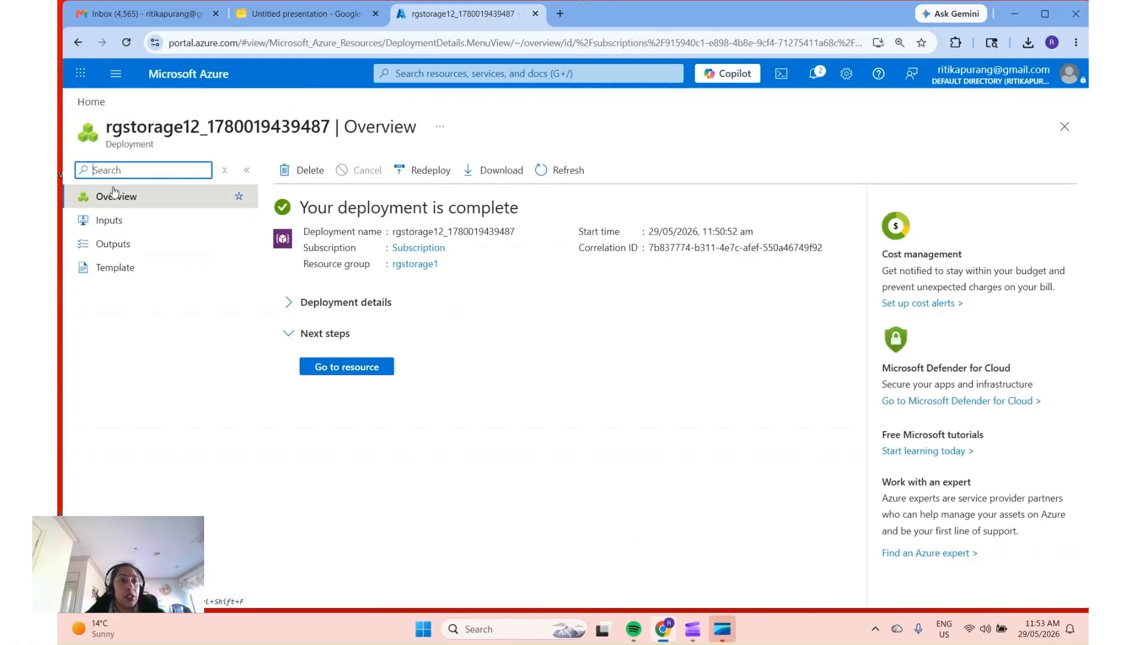
click(121, 76)
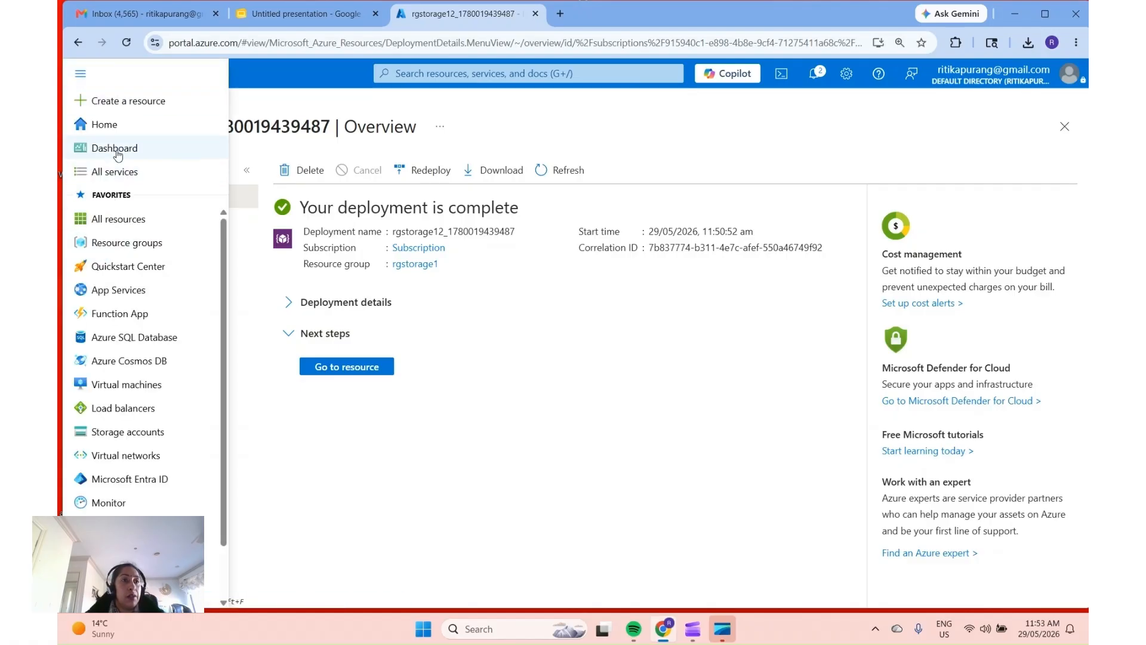
click(113, 126)
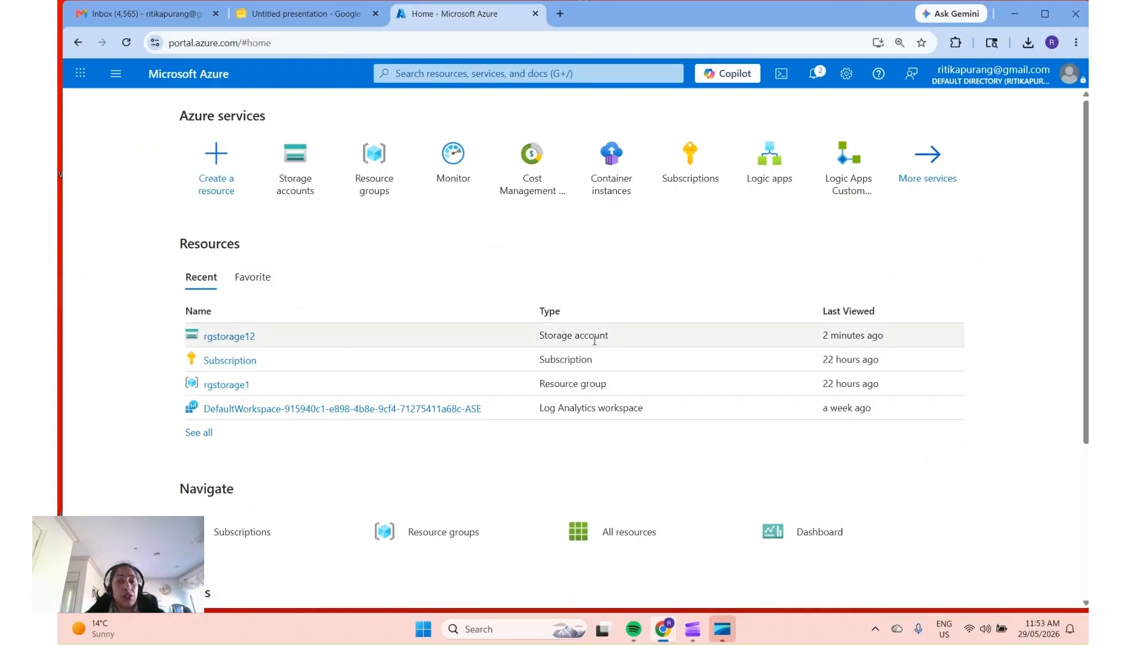
click(222, 337)
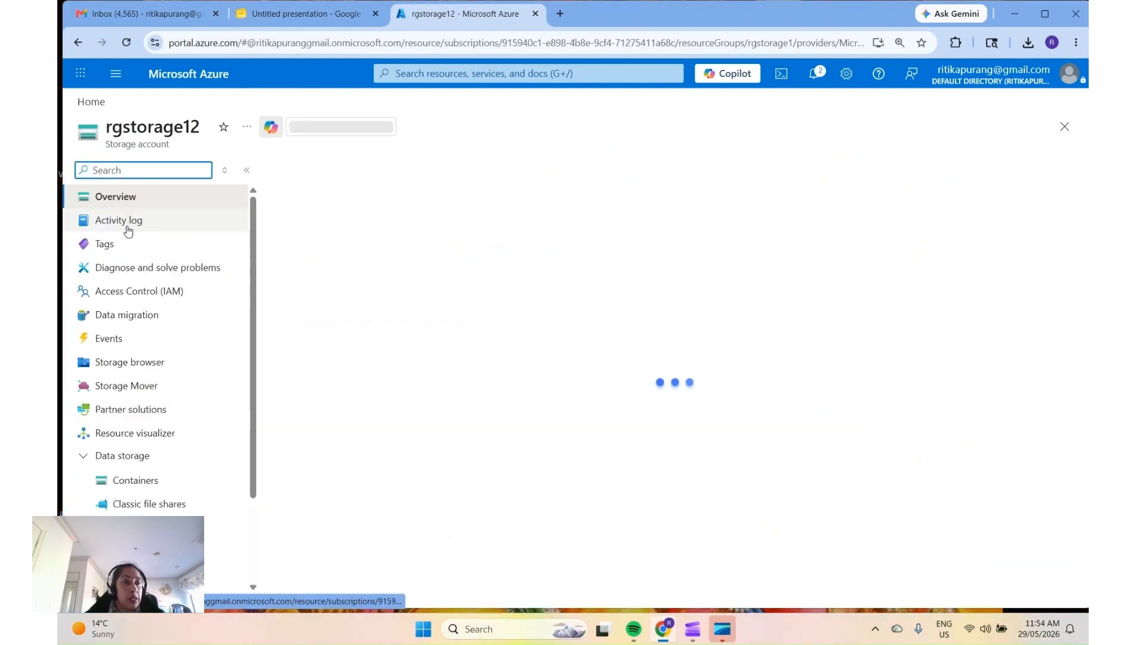
click(145, 366)
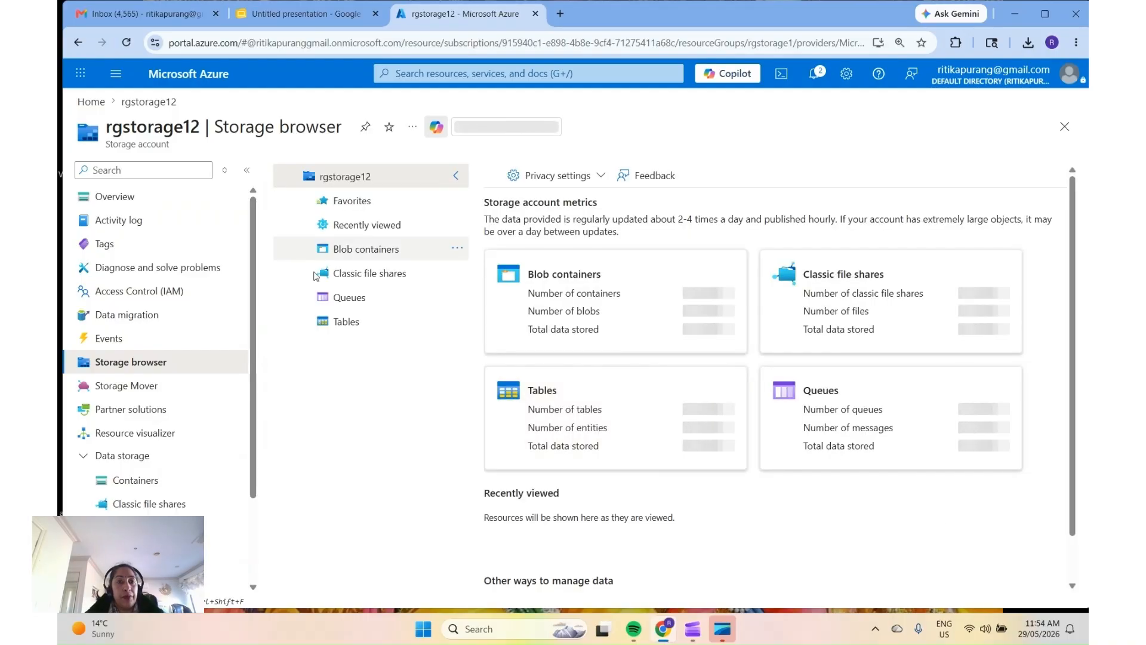
click(362, 251)
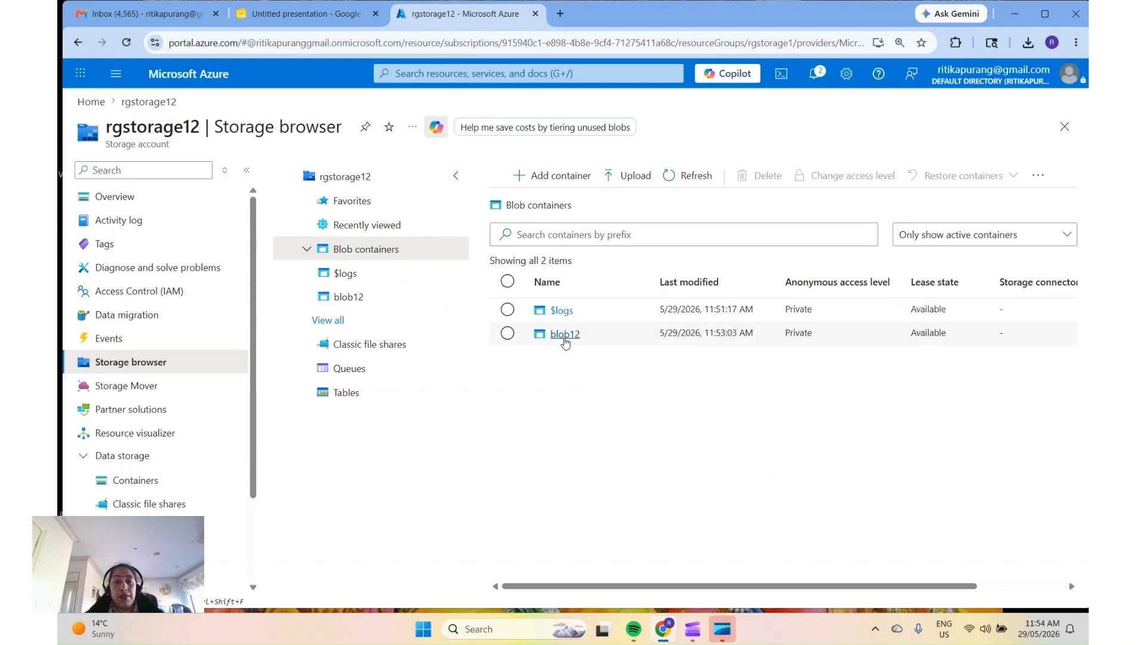
click(564, 338)
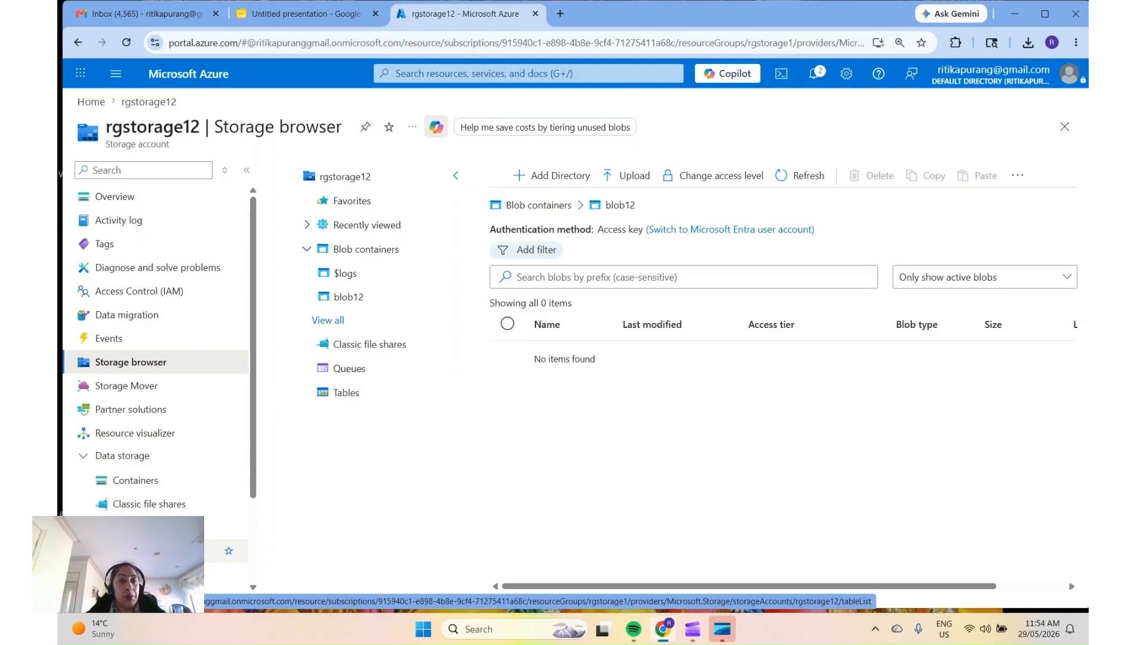
- Create a table named customers in the rgstorage12 storage account
click(197, 551)
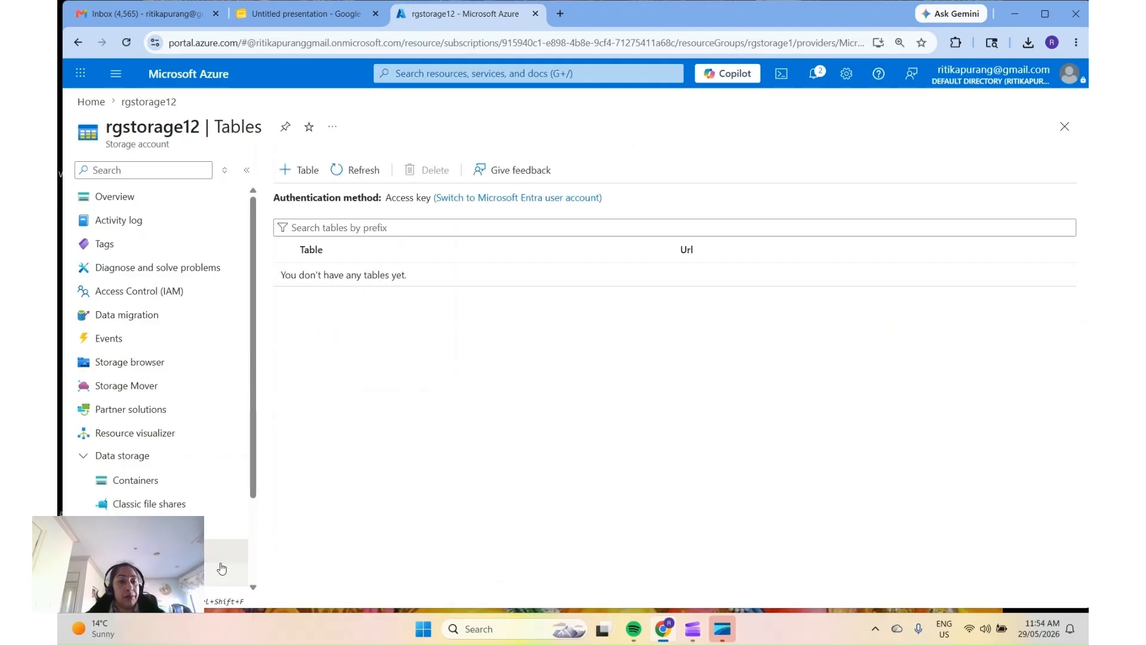
click(309, 171)
click(356, 258)
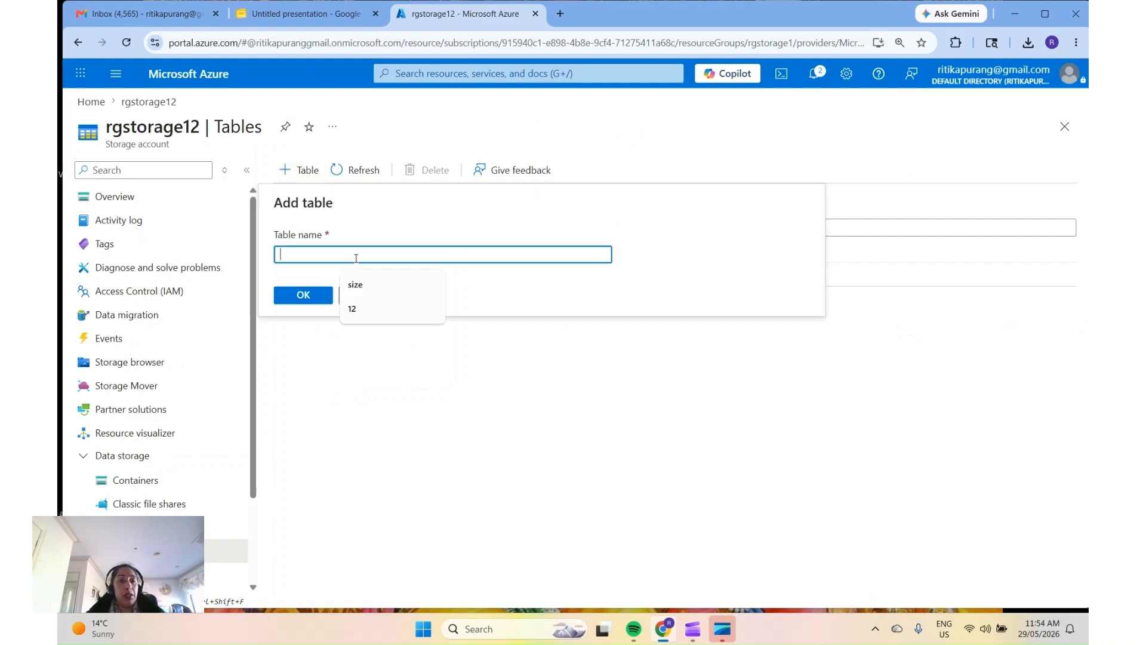
text(customers)
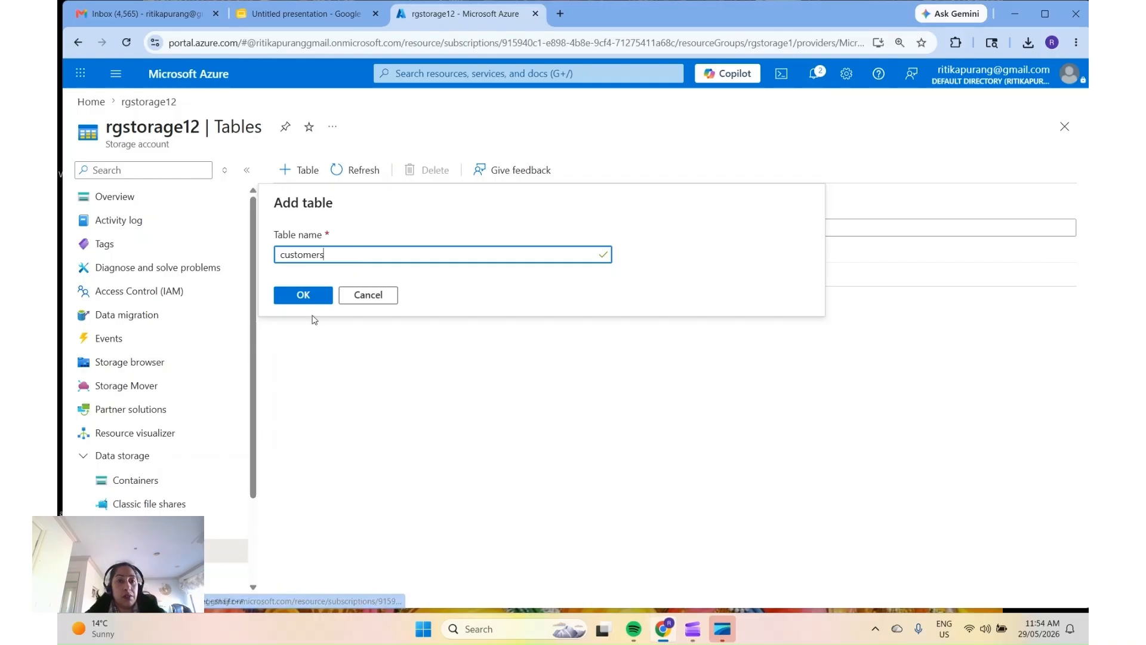
click(315, 297)
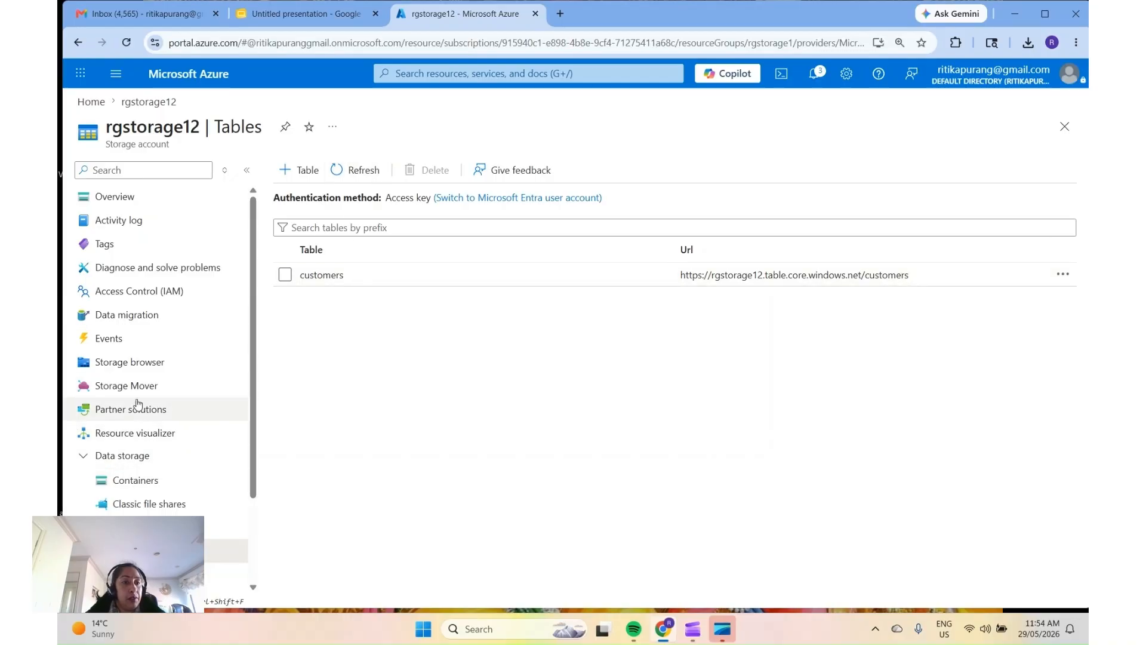
- Open the customers table in the storage browser of the rgstorage12 storage account
click(138, 365)
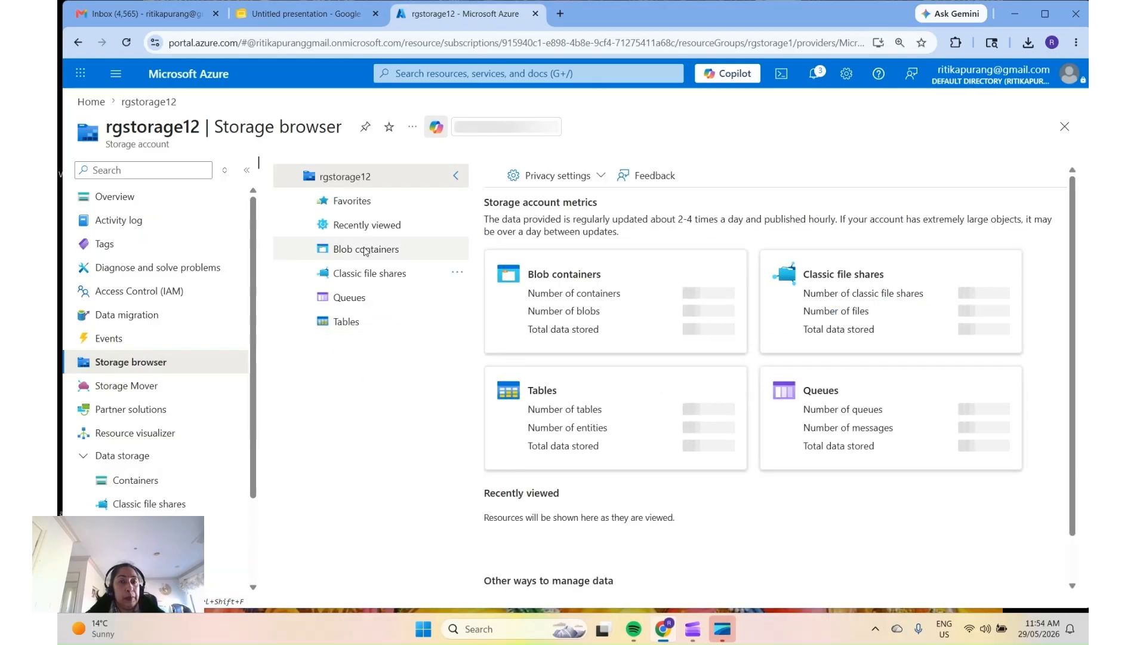
click(347, 324)
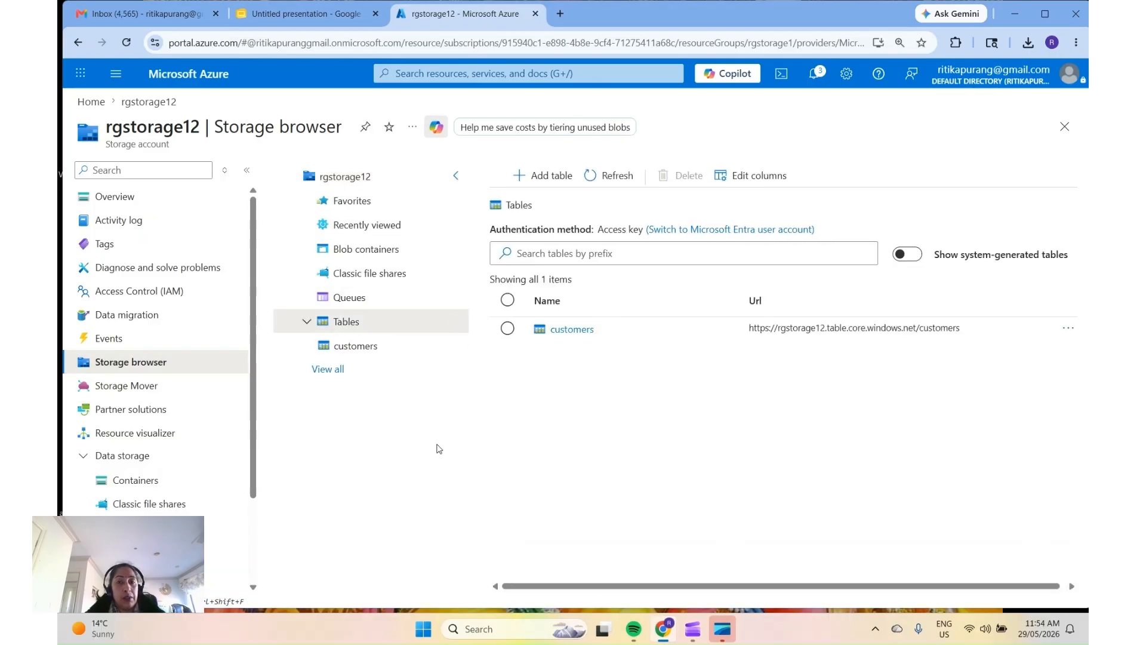
click(573, 330)
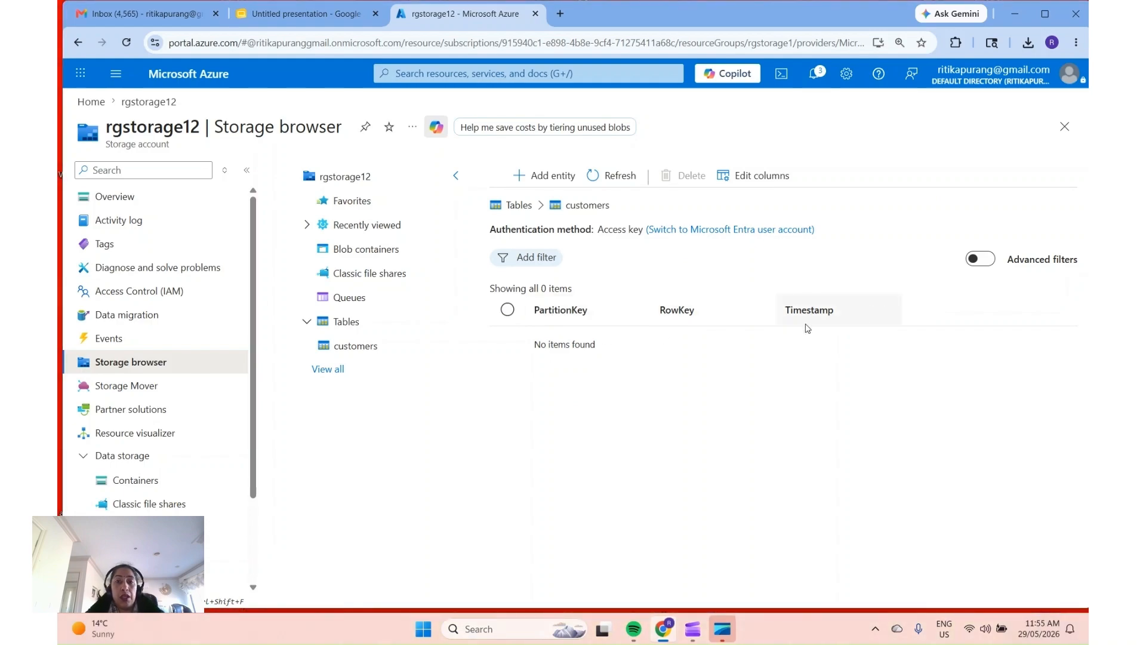
- Start a new entity in the customers table with PartitionKey IT and RowKey 101
click(555, 177)
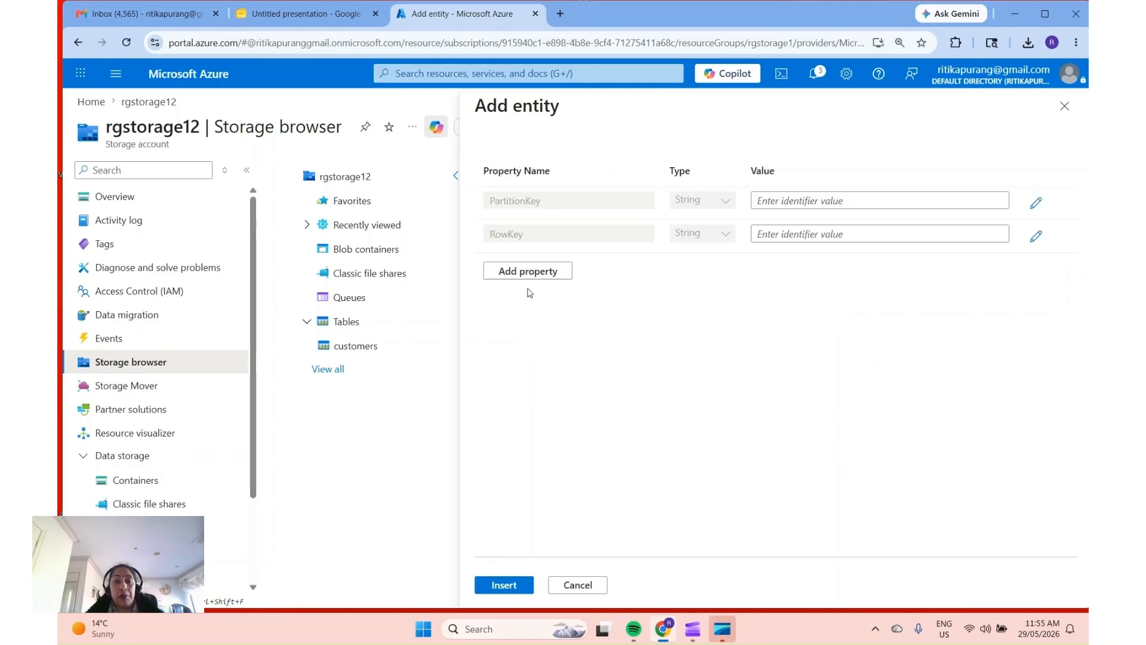
click(844, 201)
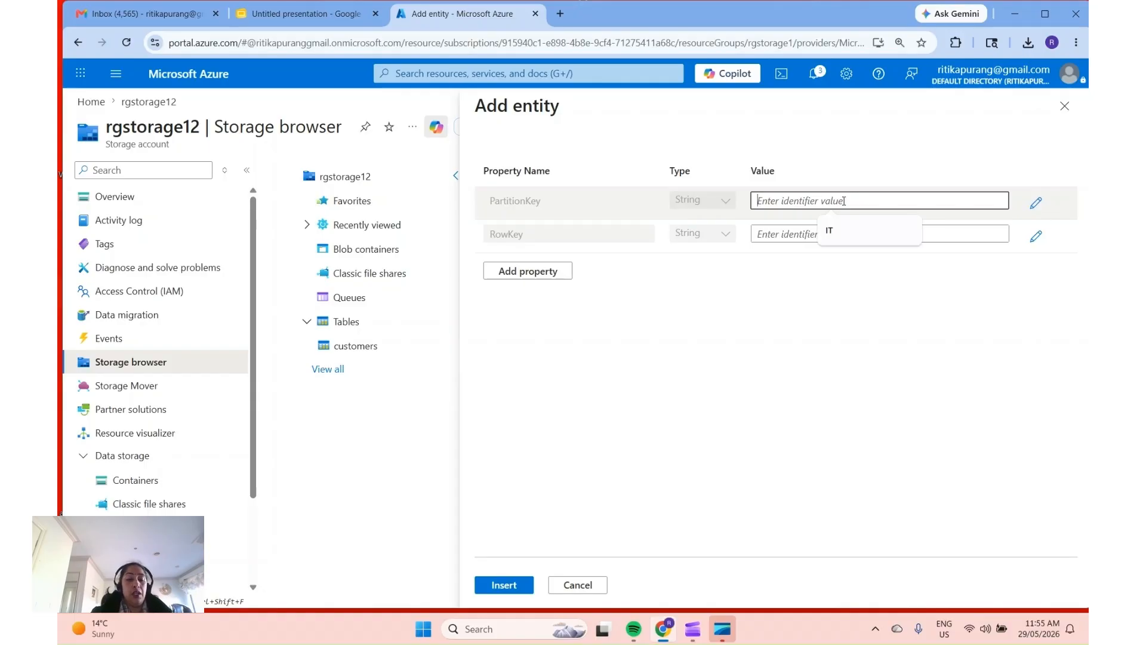
text(i)
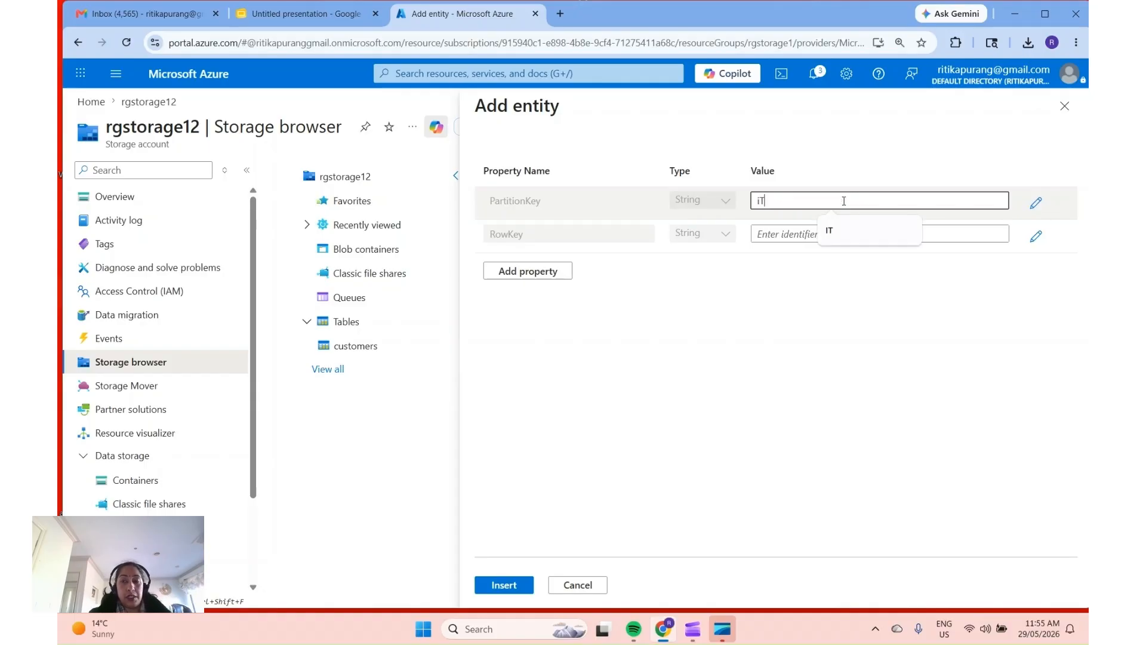
key(BackSpace)
text(It)
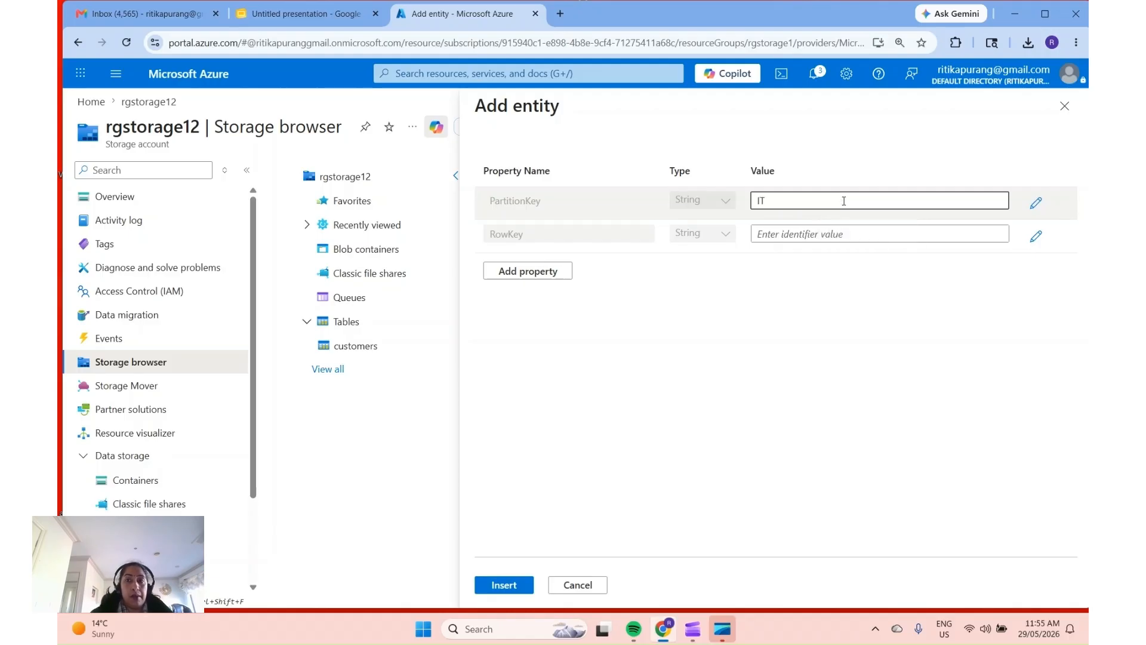
click(830, 234)
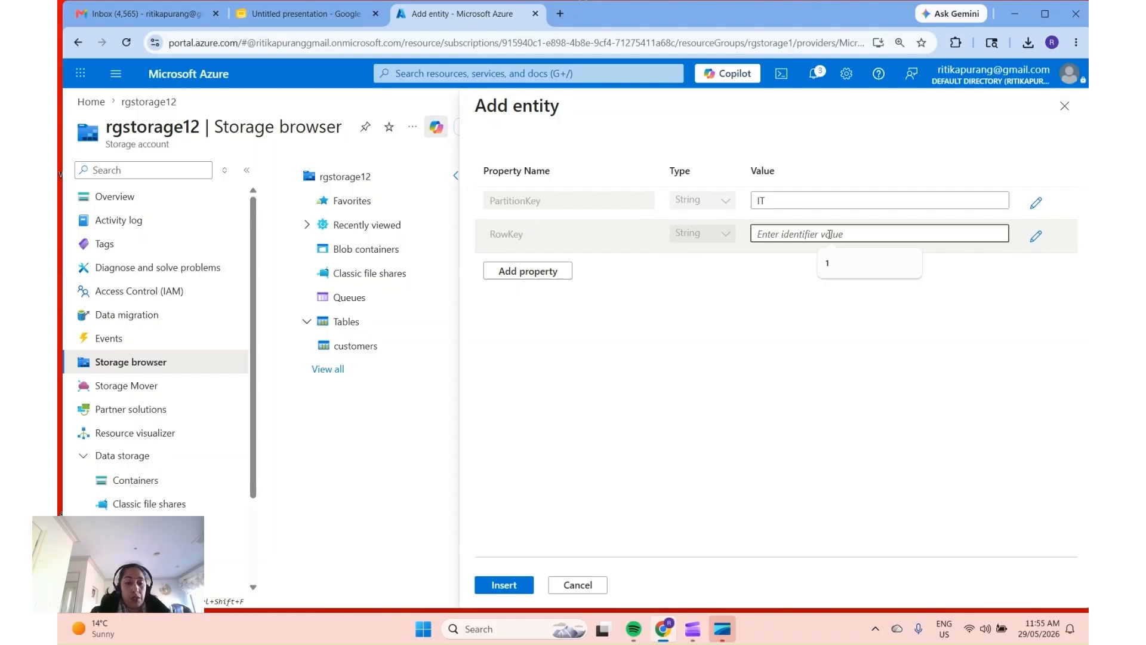
text(101)
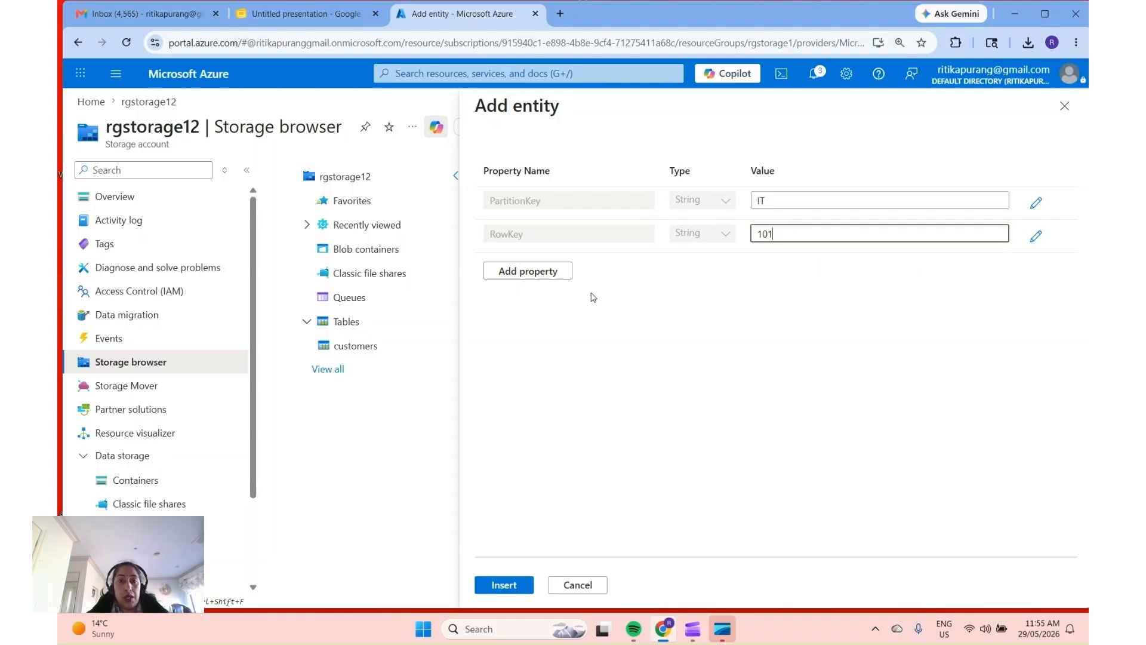
- Add a String property named EmpName to the entity and enter the employee's full name as its value
click(555, 272)
click(551, 269)
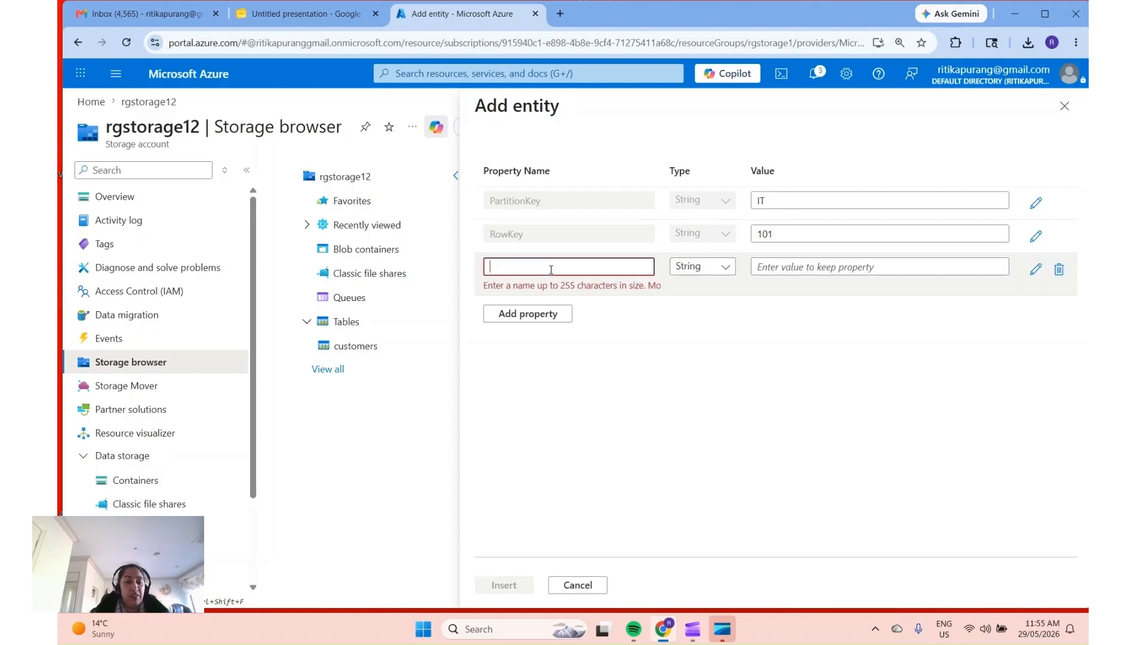
text(EmpName)
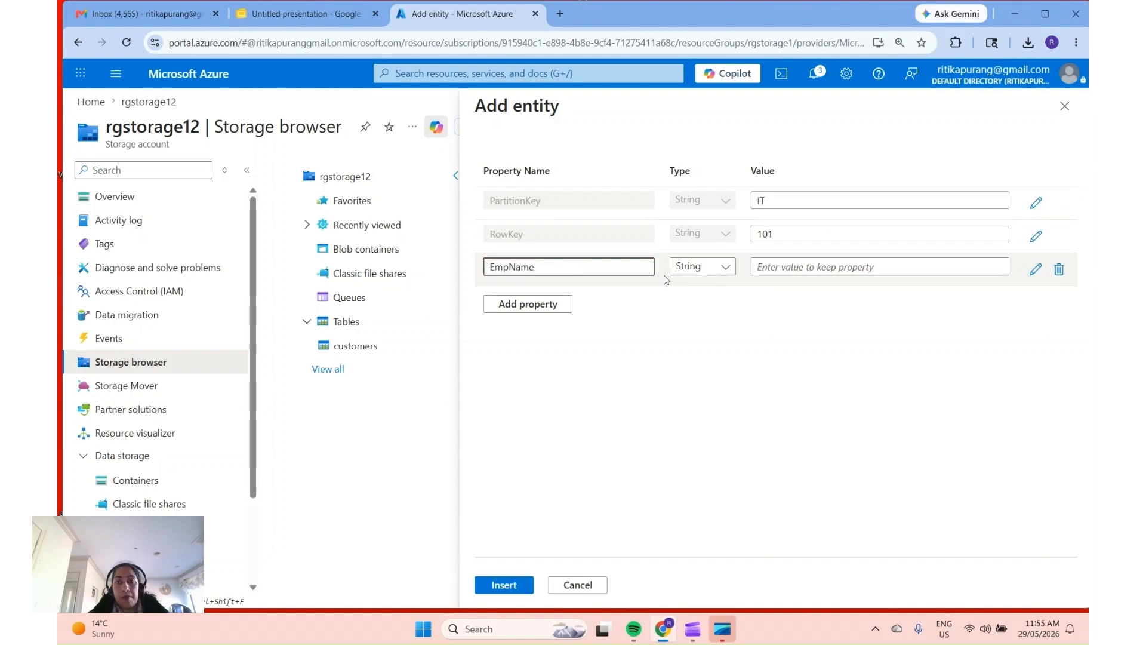
click(724, 273)
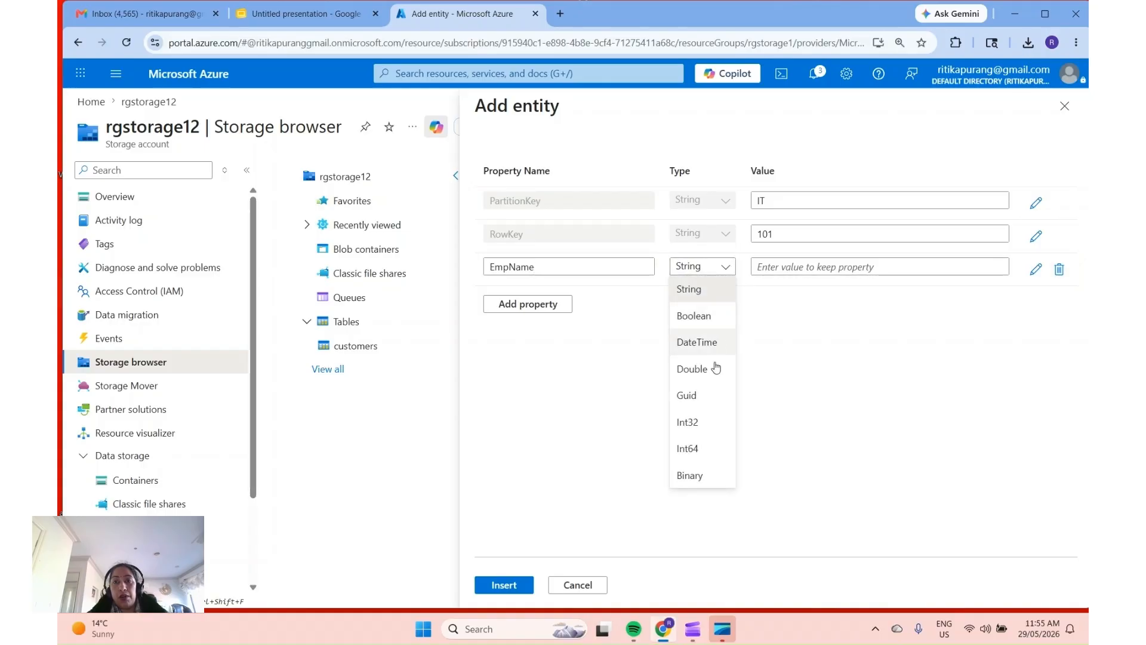
click(687, 289)
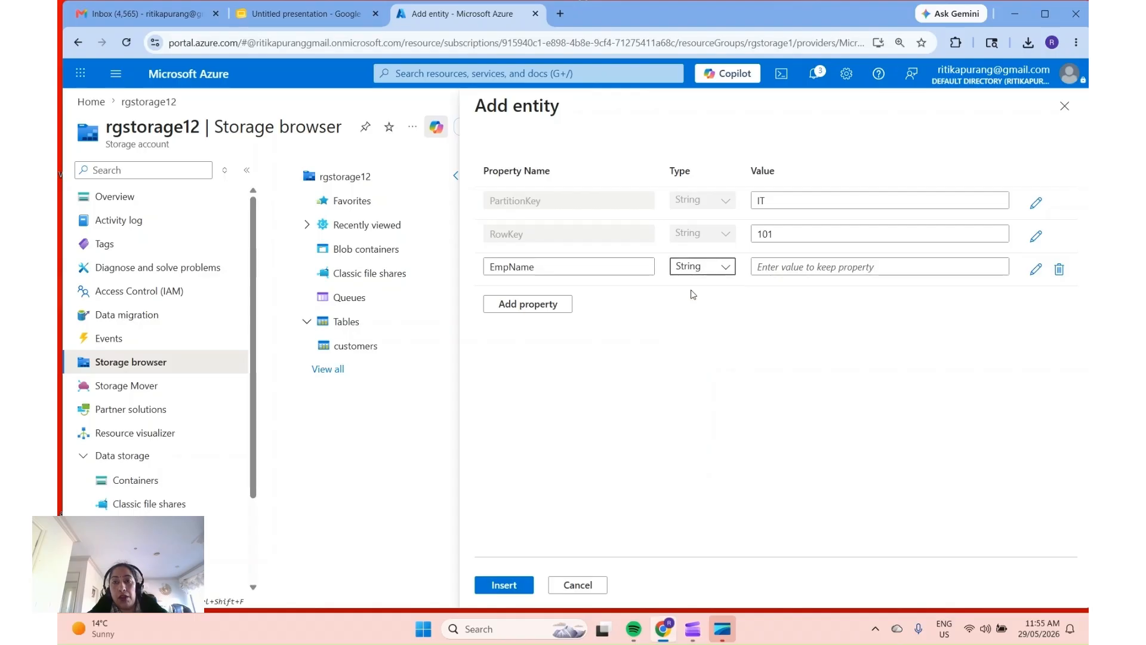
click(831, 269)
text(John Smith)
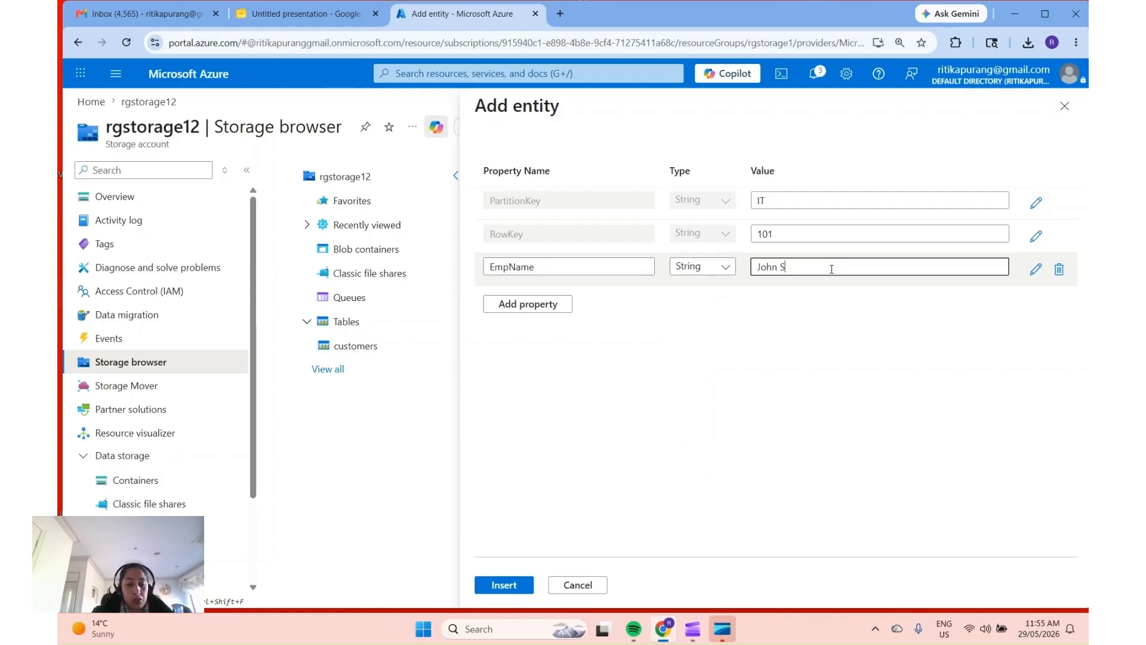
- Add an Int32 property named Age with the value 32, and insert the entity into the table
click(512, 303)
click(580, 301)
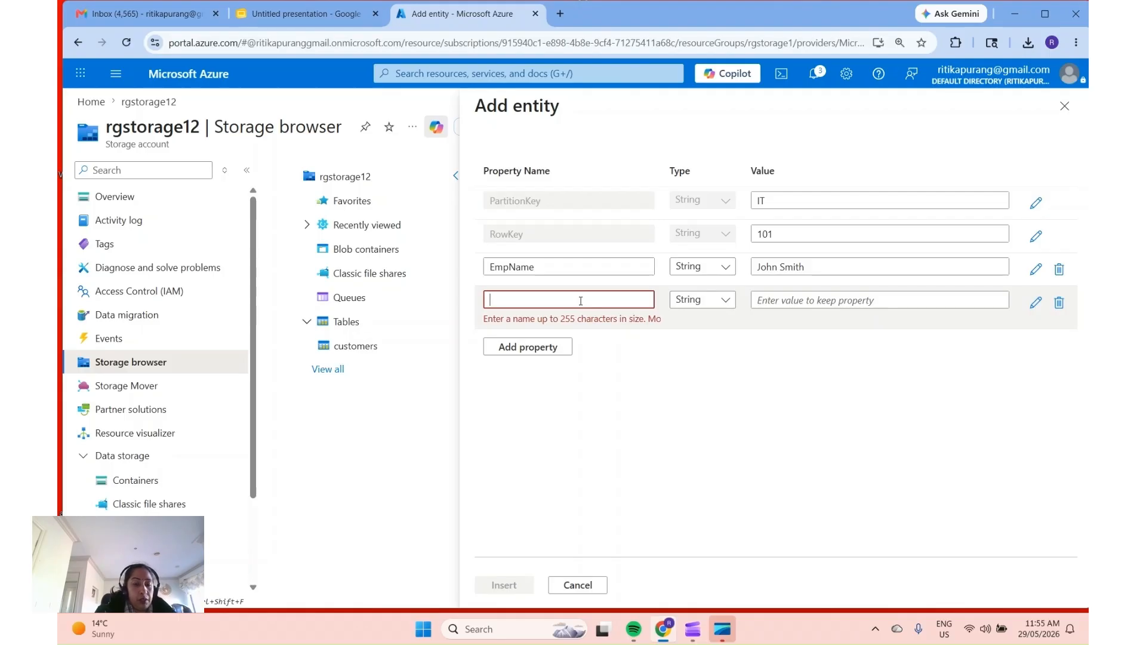
text(Agg)
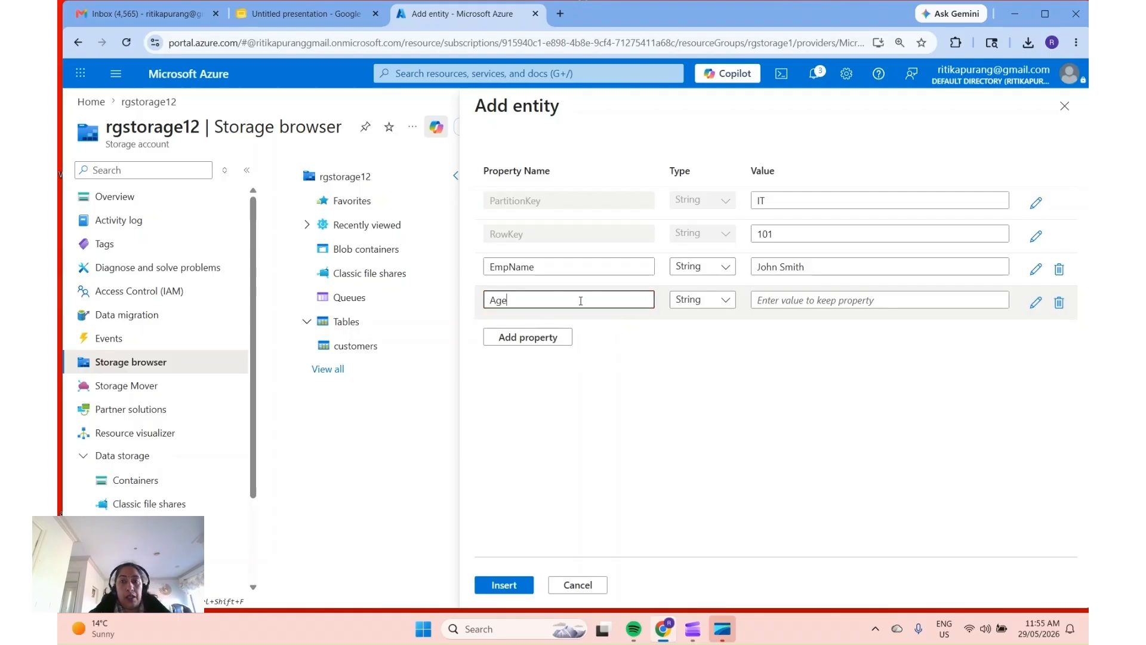
click(719, 299)
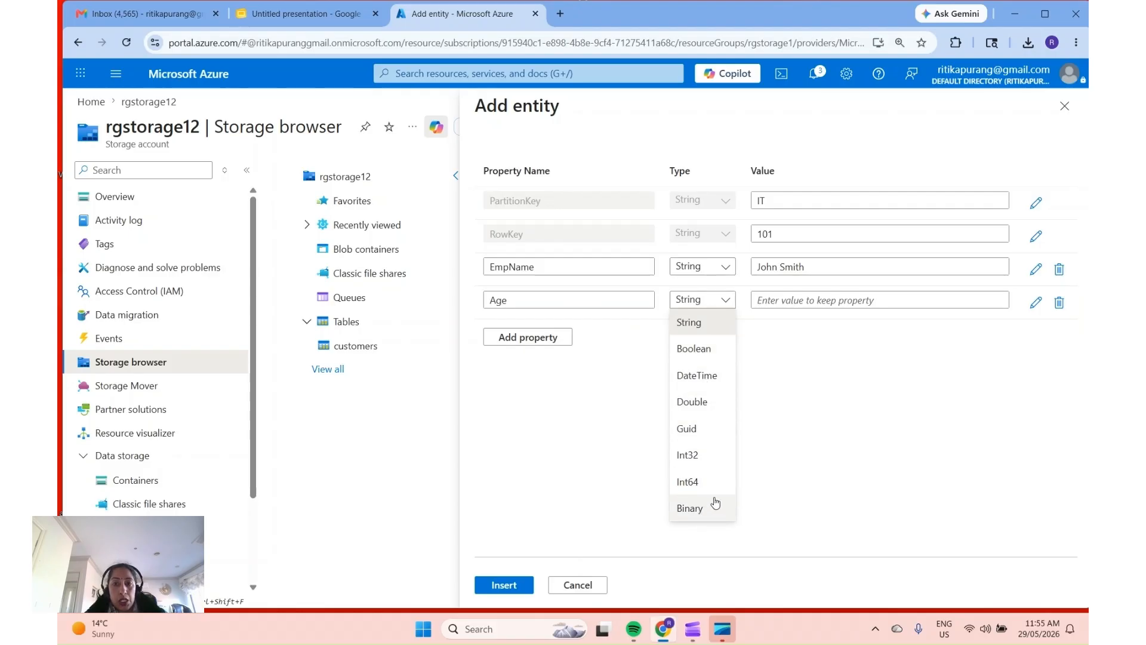
click(702, 455)
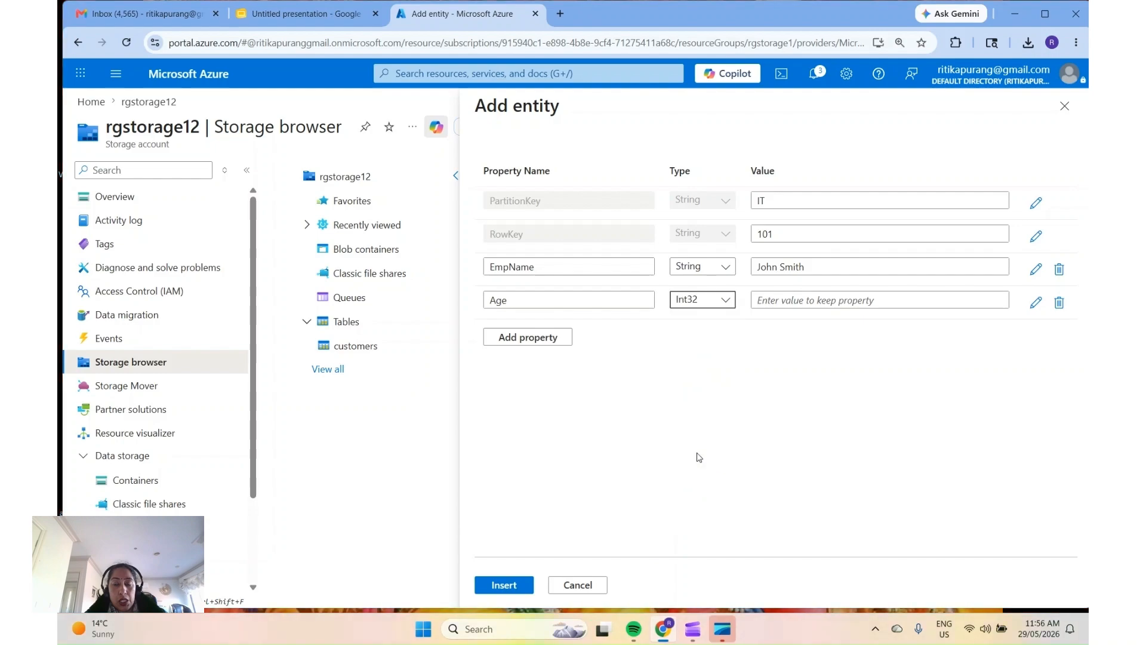
click(804, 305)
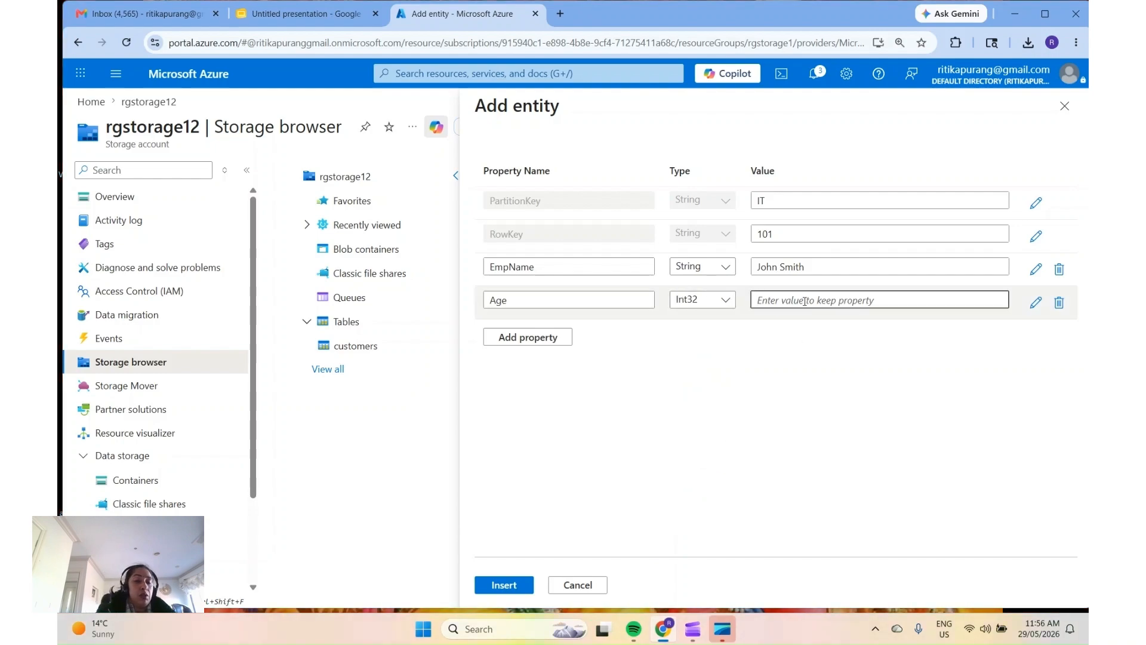
text(32)
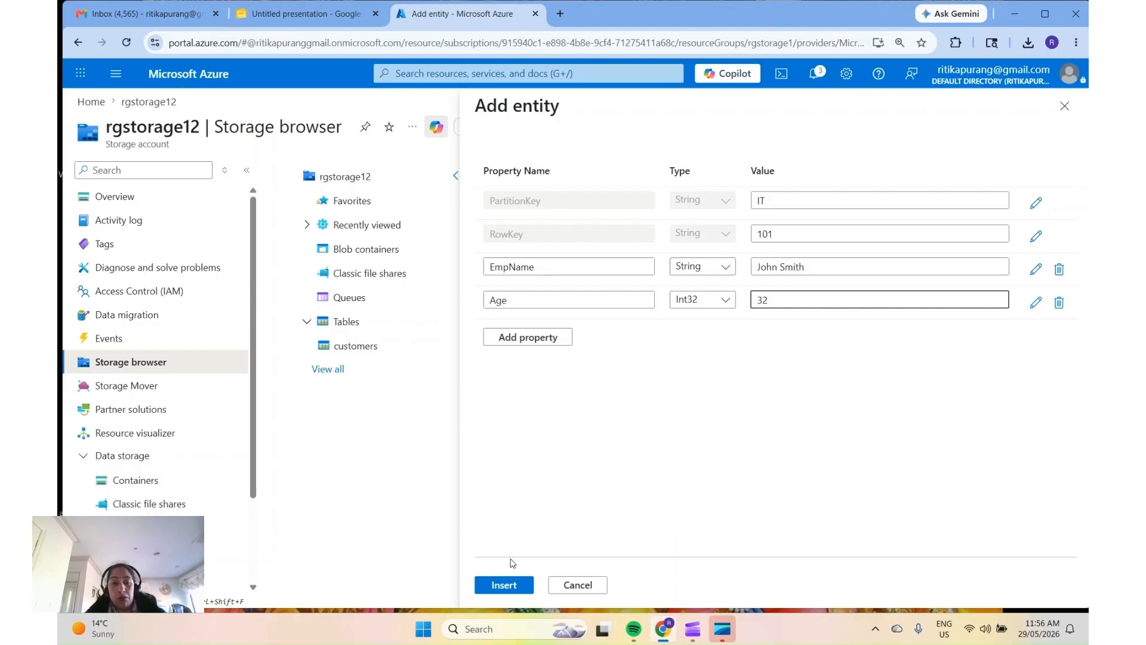
click(517, 593)
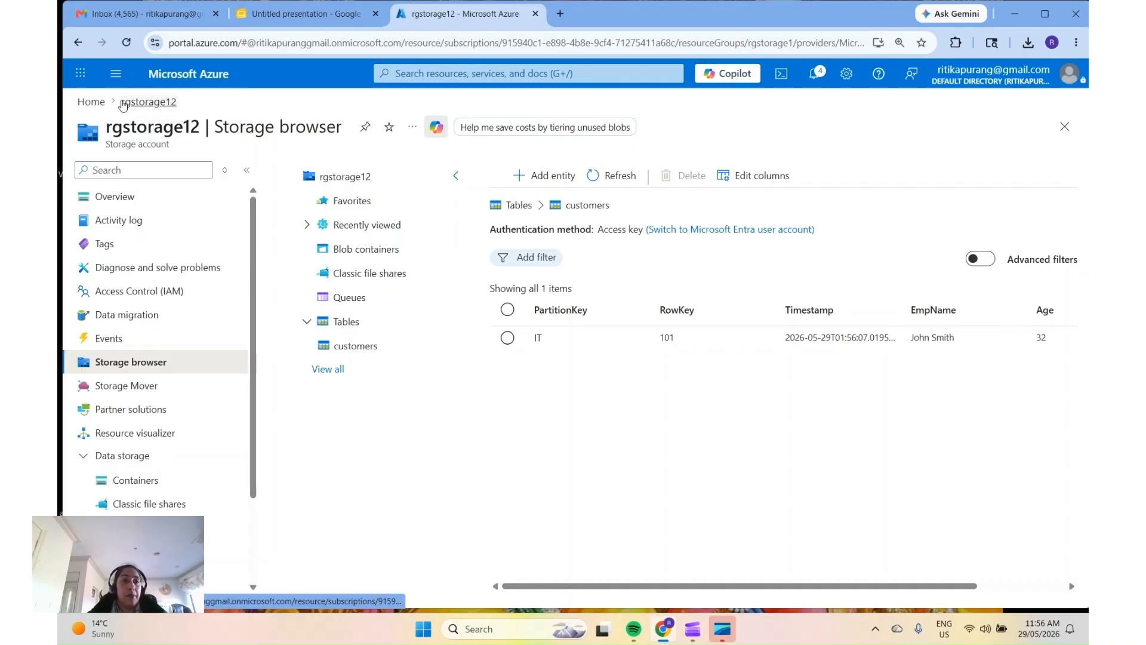
- Reopen the rgstorage12 storage account from the portal home page and view the customers table's entities in the storage browser
click(115, 81)
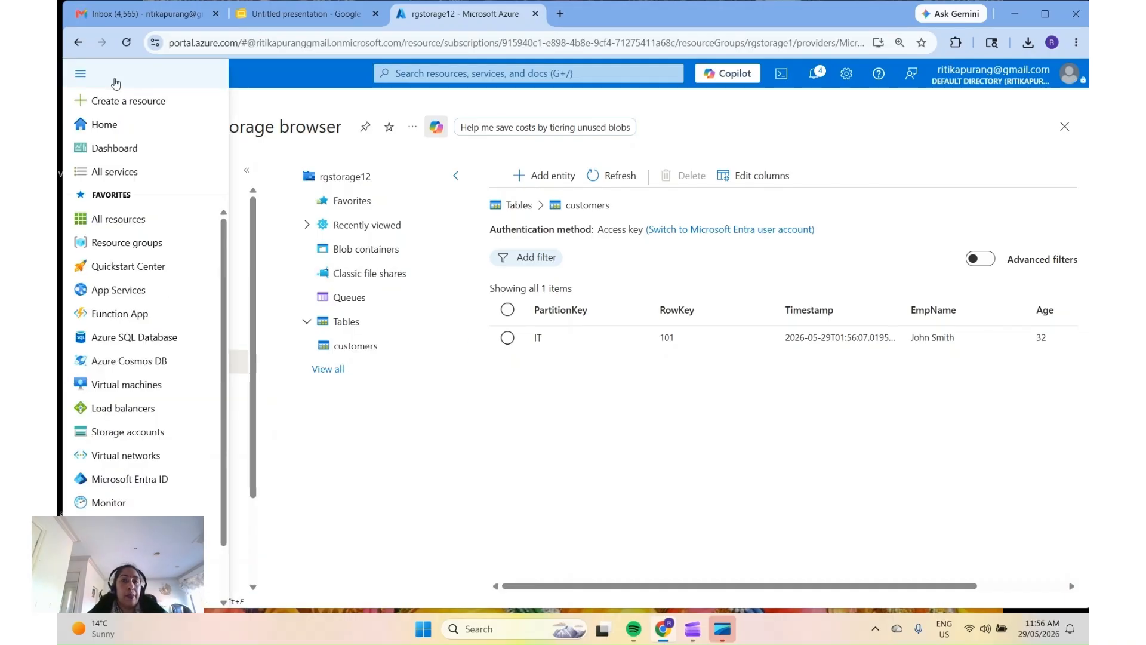
click(102, 124)
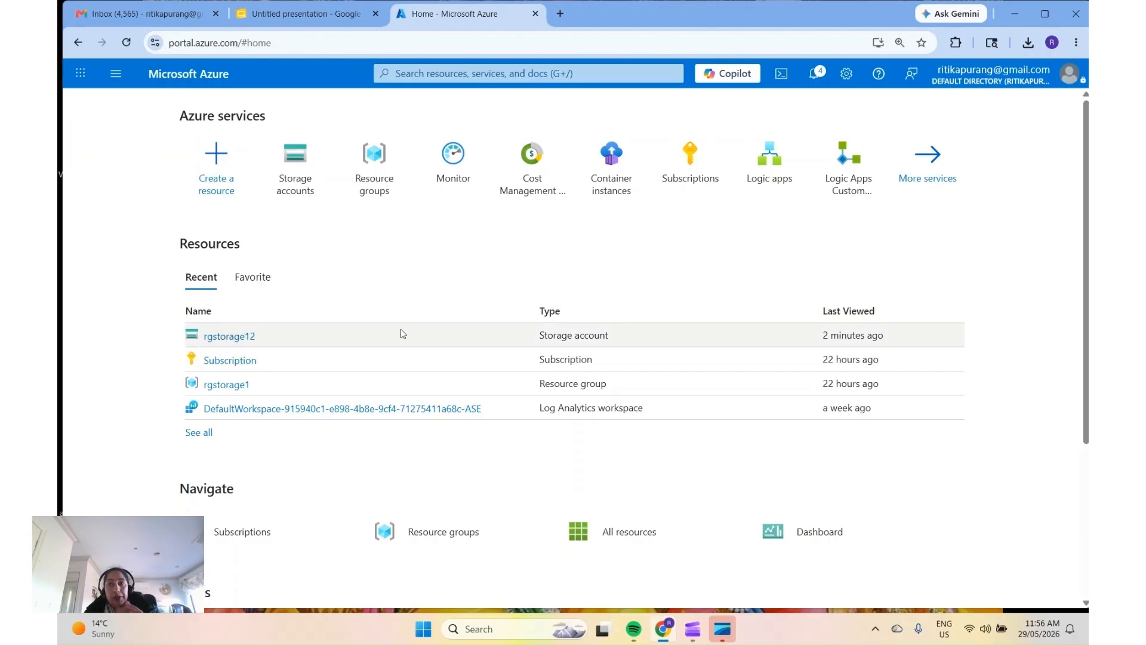
click(233, 342)
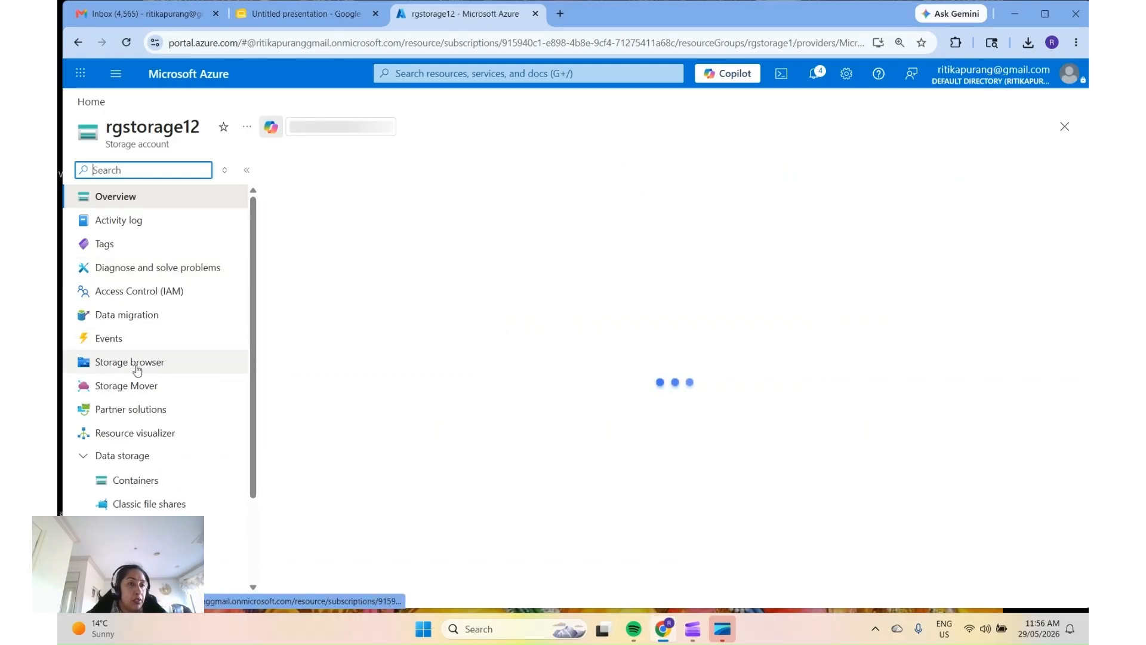
click(135, 368)
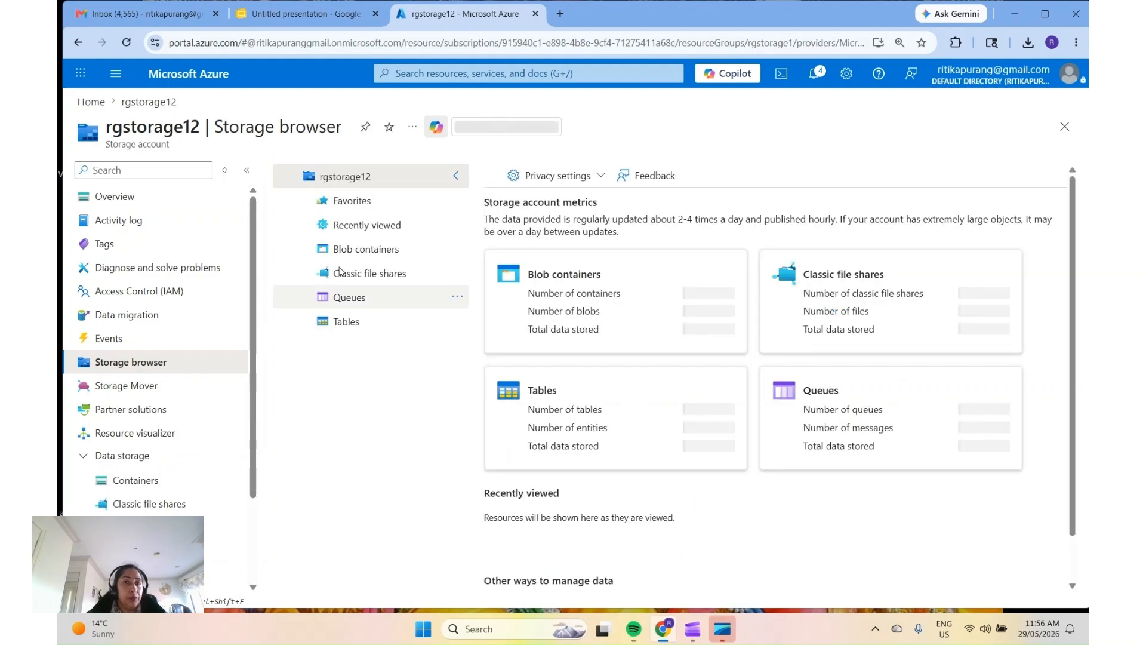
click(347, 321)
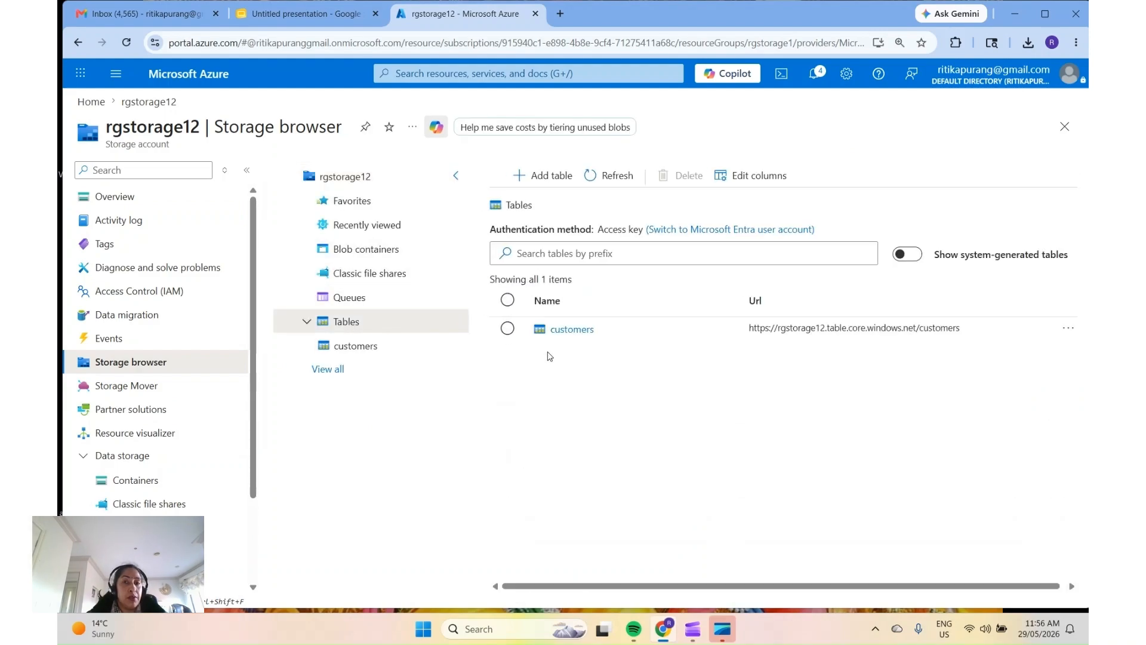
click(573, 333)
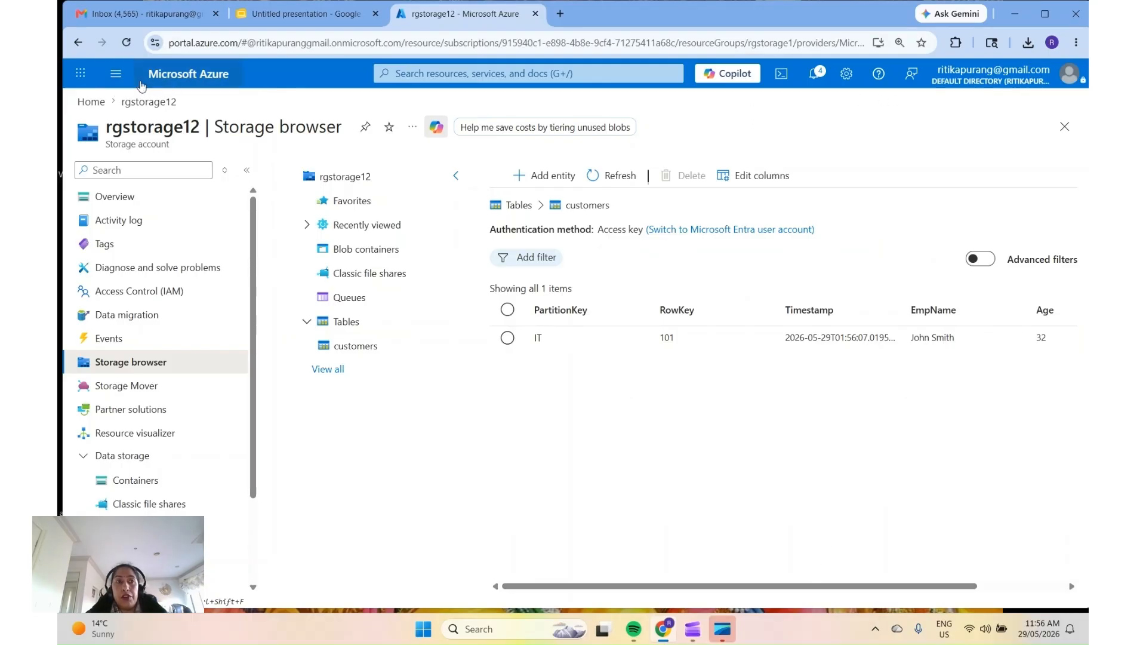
- Return to the portal home page, open Cloud Shell and switch the session from Bash to PowerShell
click(120, 75)
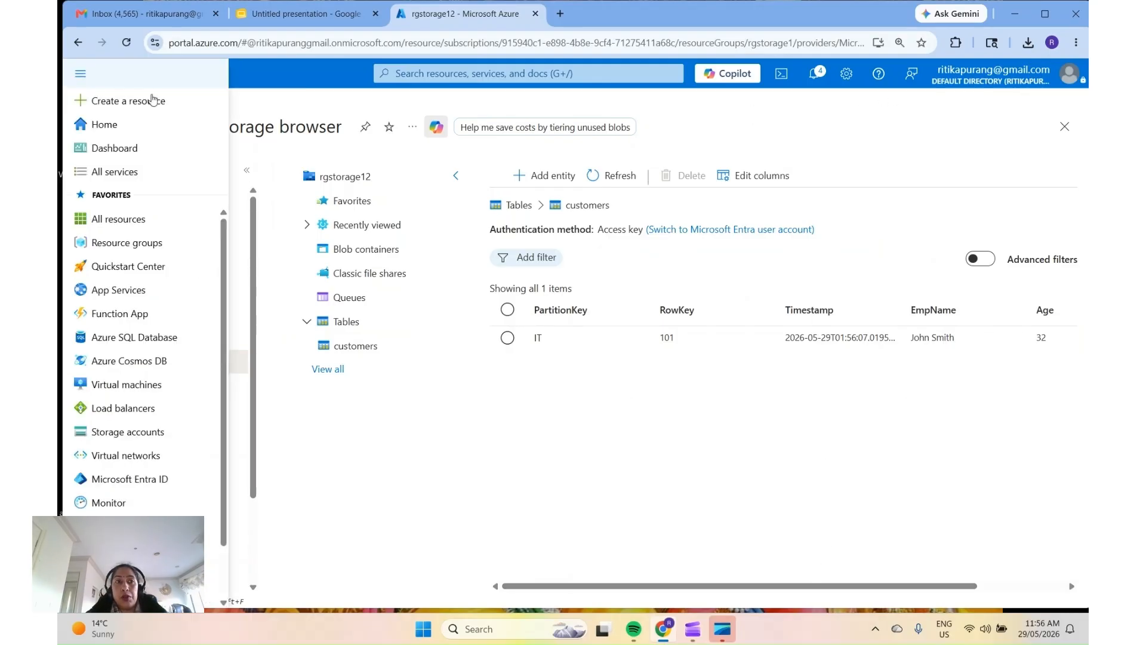
click(108, 127)
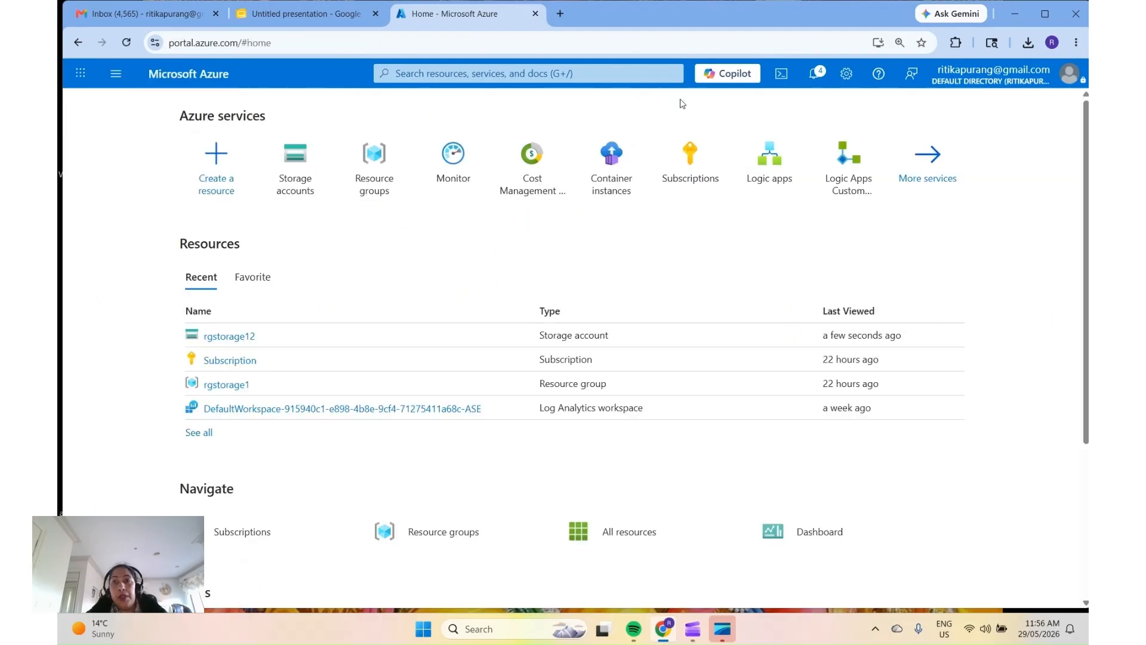
click(781, 74)
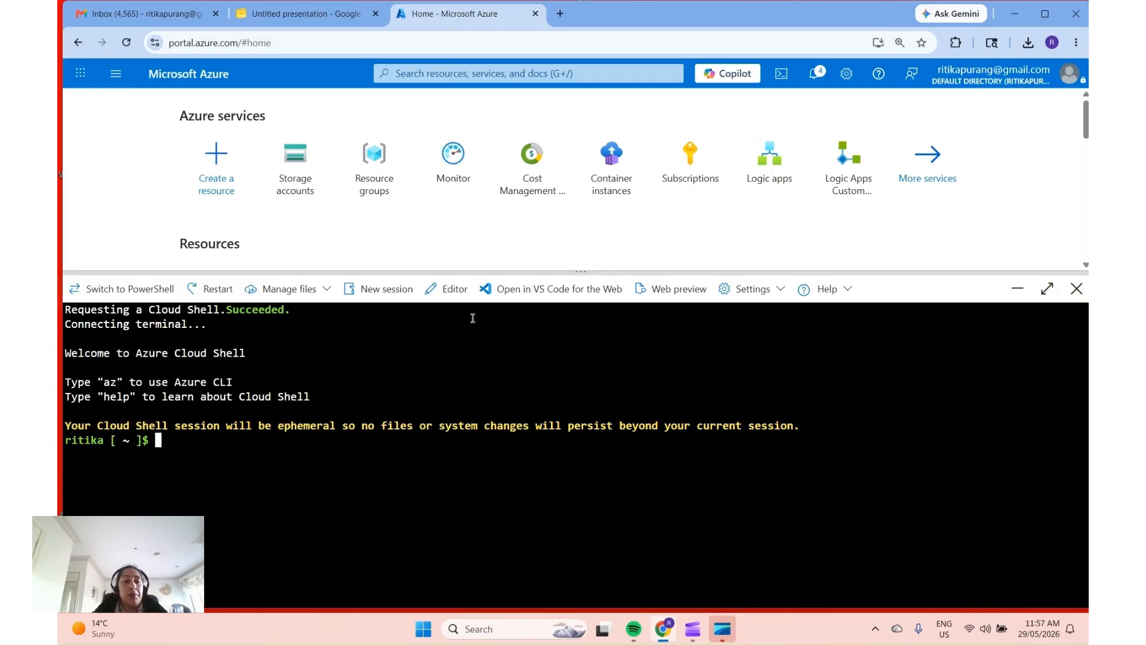
click(103, 287)
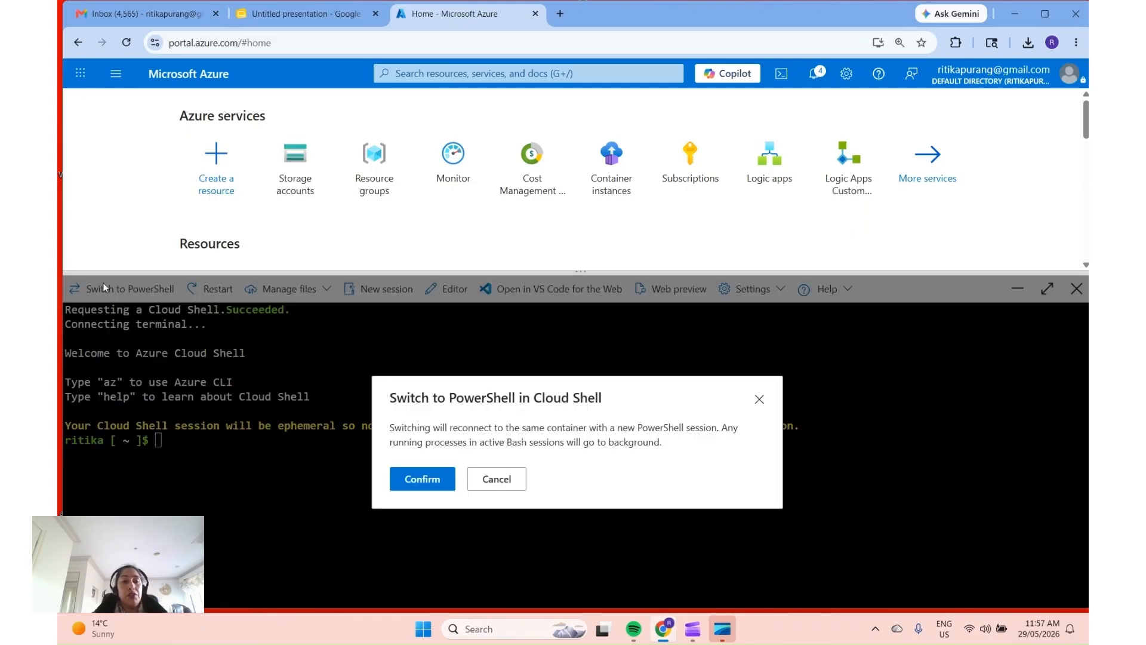
click(418, 483)
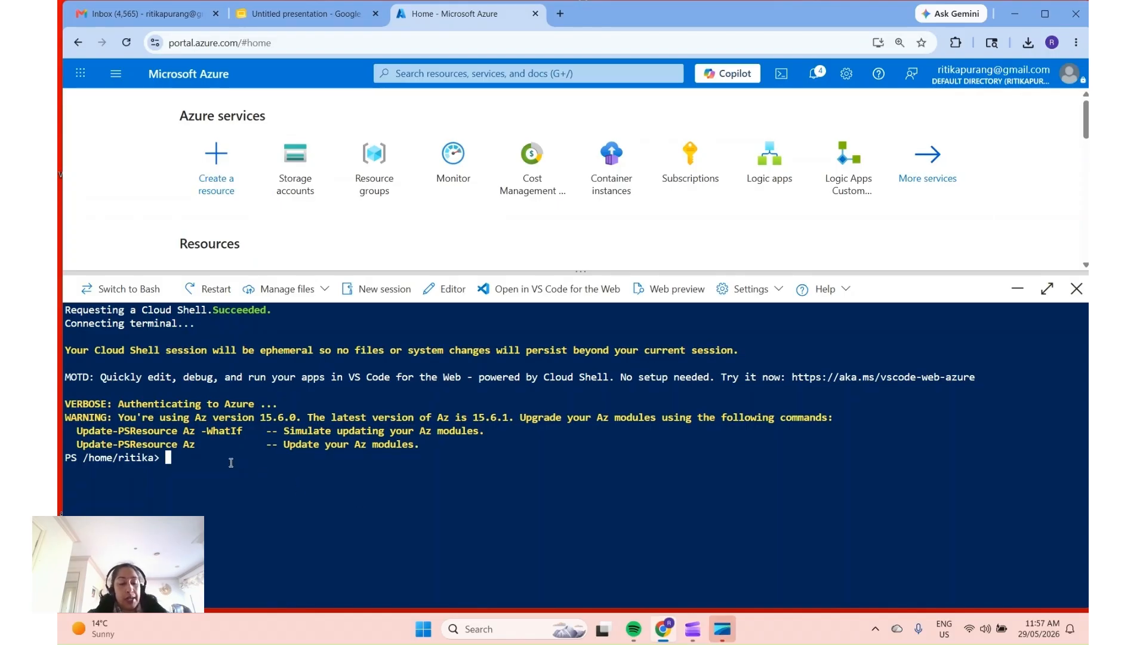
text(az login)
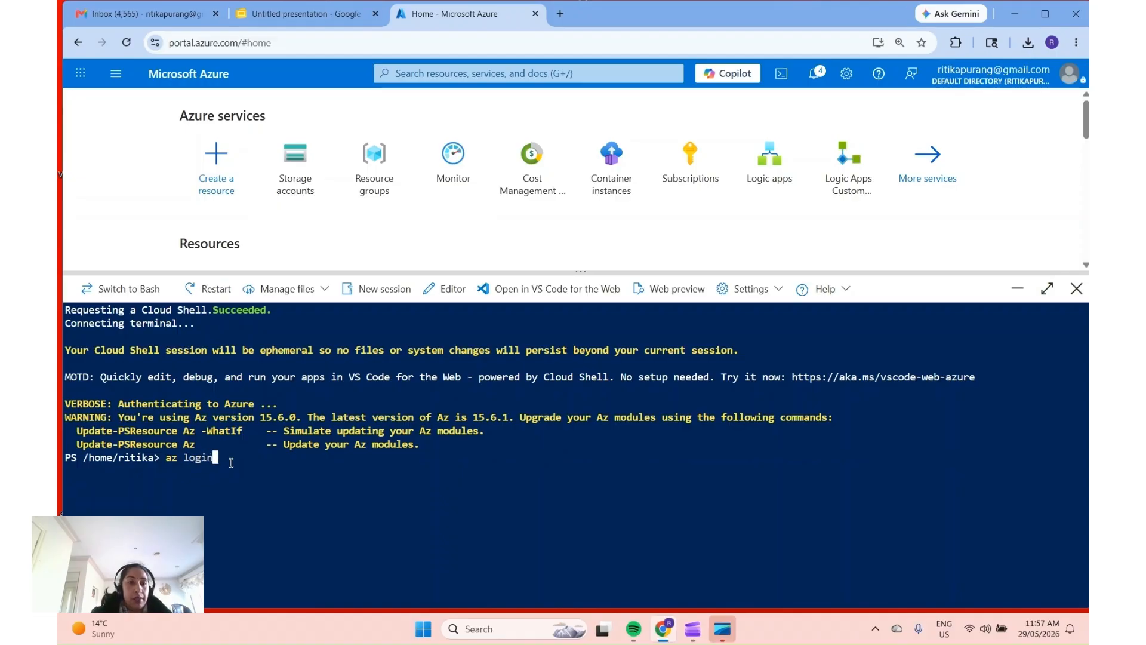
key(Return)
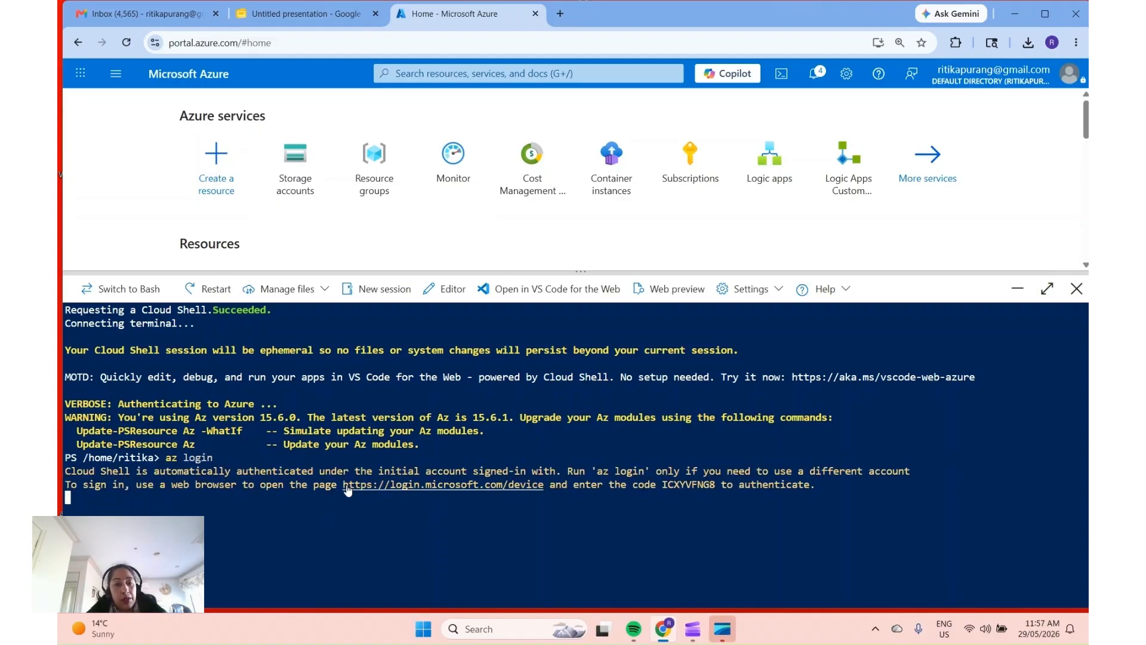
drag(344, 484, 543, 488)
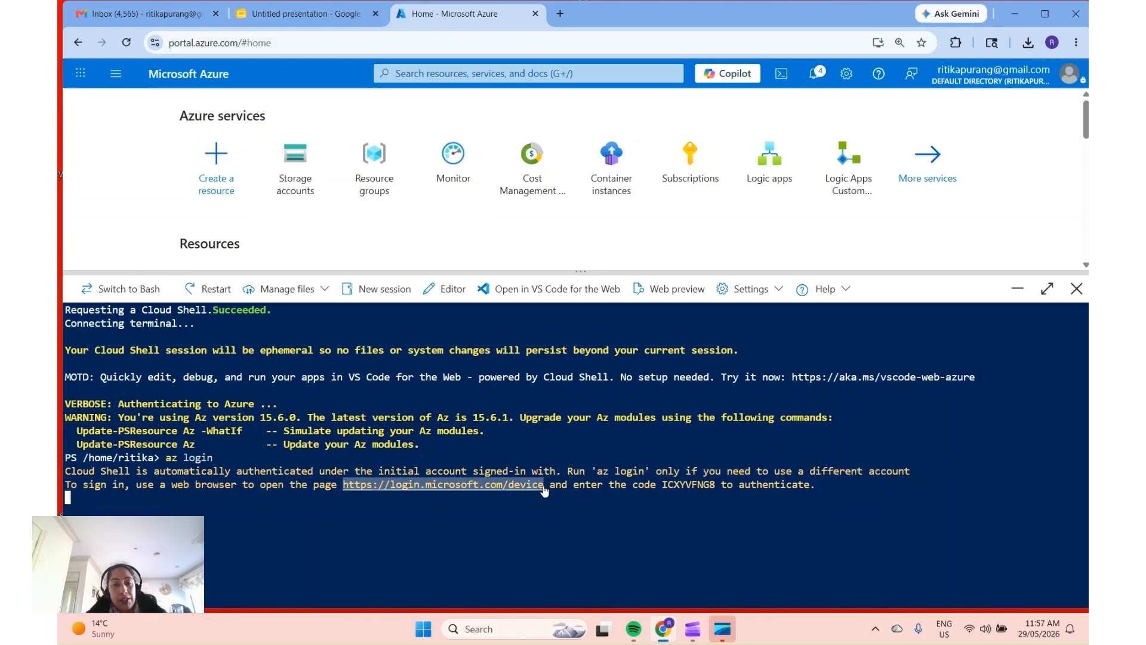
key(ctrl+c)
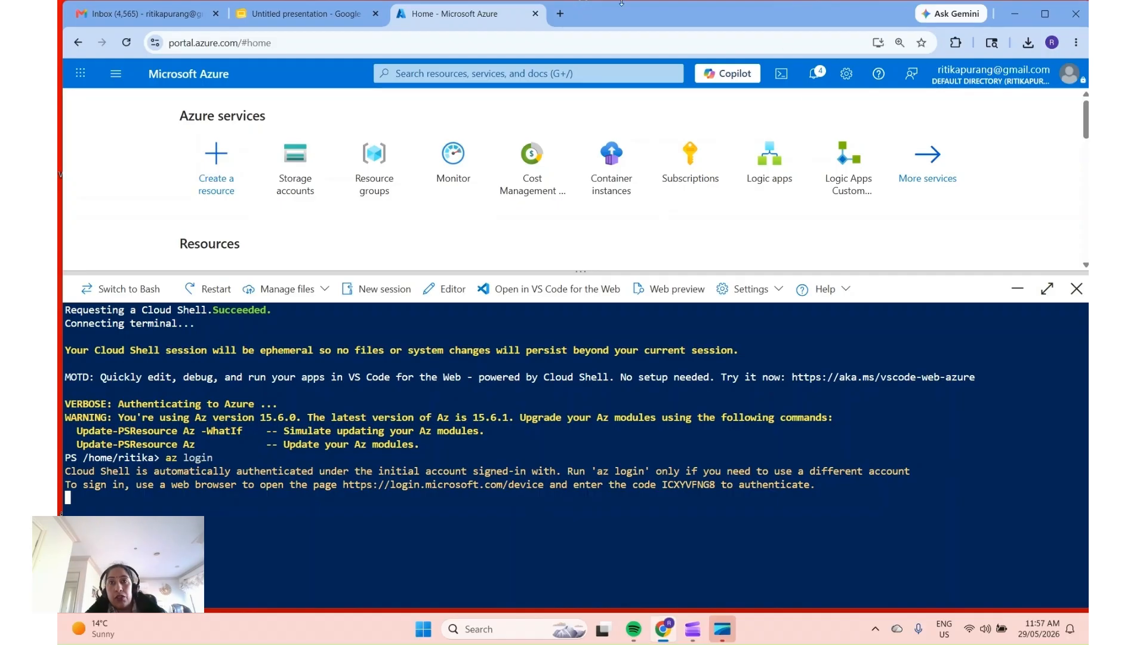
click(560, 13)
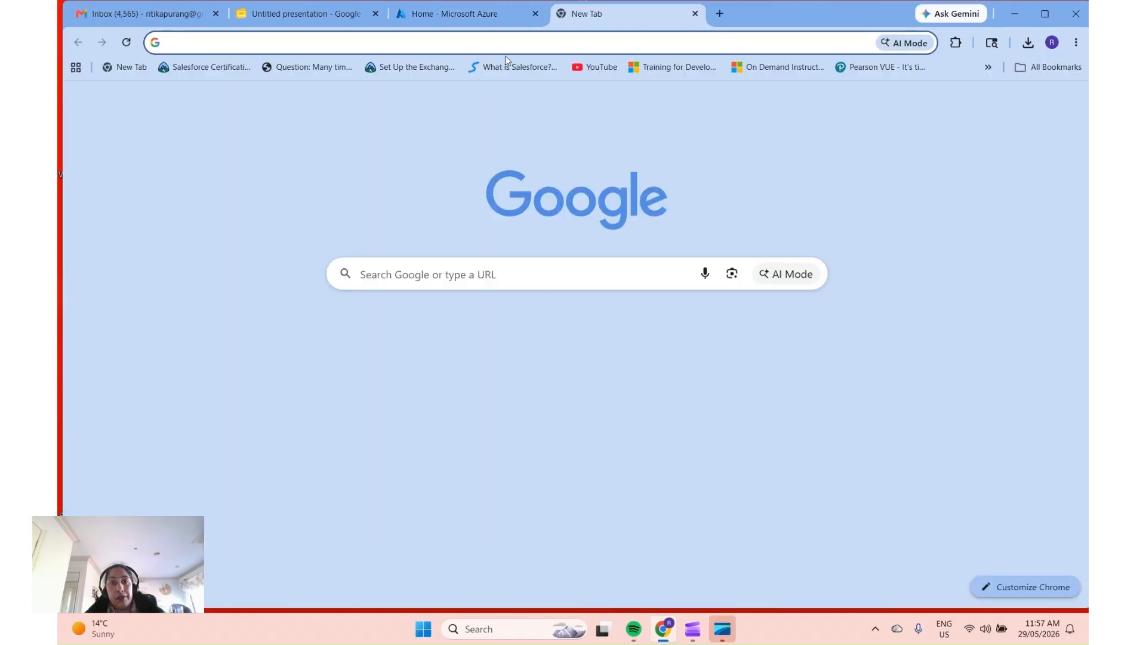
click(460, 52)
key(ctrl+v)
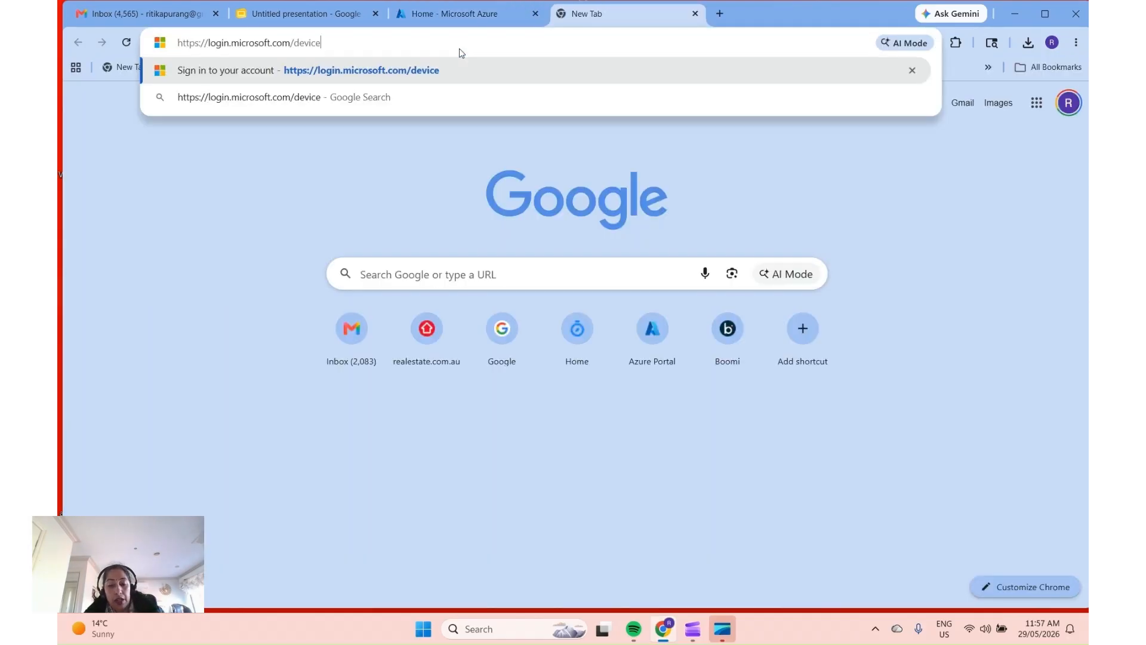
key(Return)
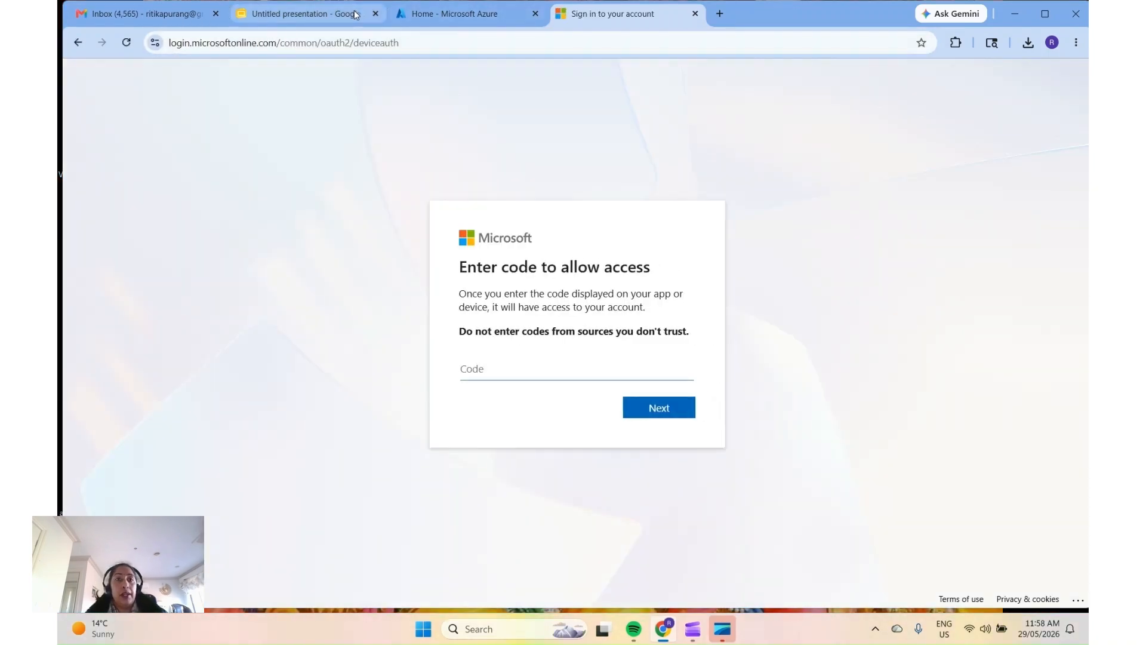
- Copy the device code from the az login output, enter it in the sign-in page's Code field and submit it
click(411, 12)
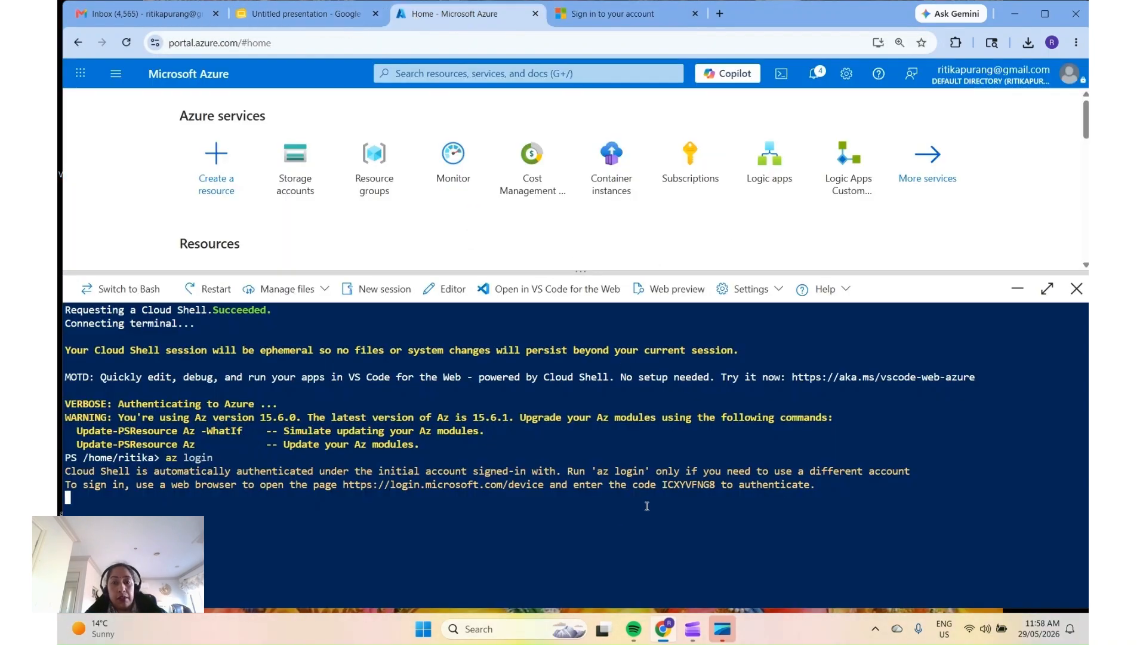
drag(667, 484, 716, 487)
key(ctrl+c)
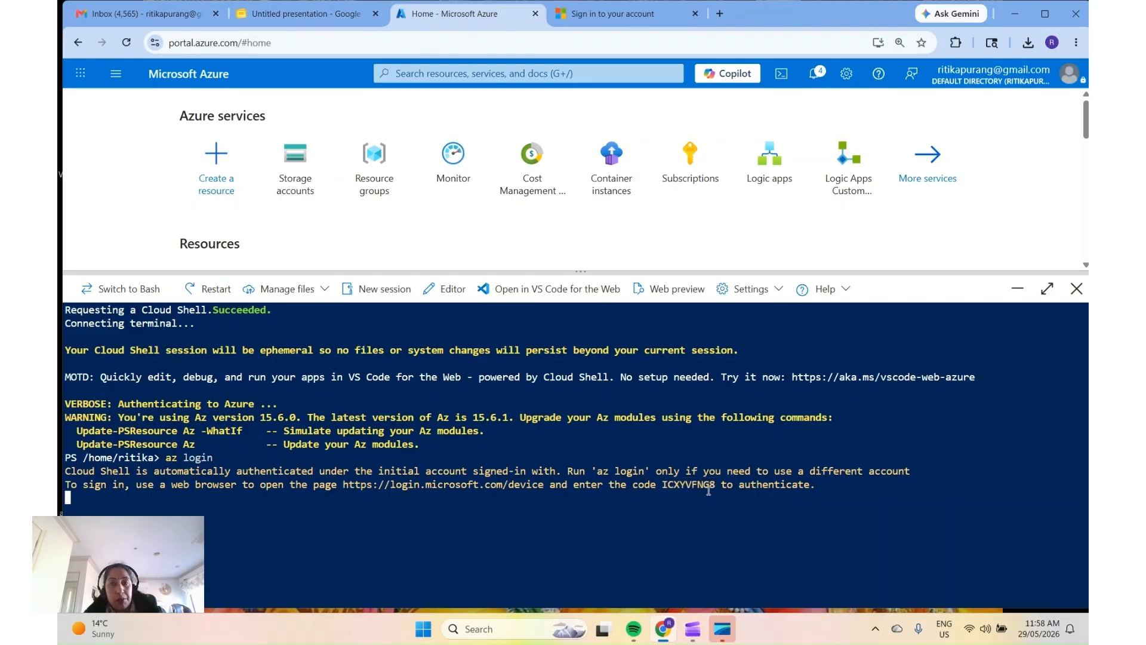
click(604, 21)
click(604, 20)
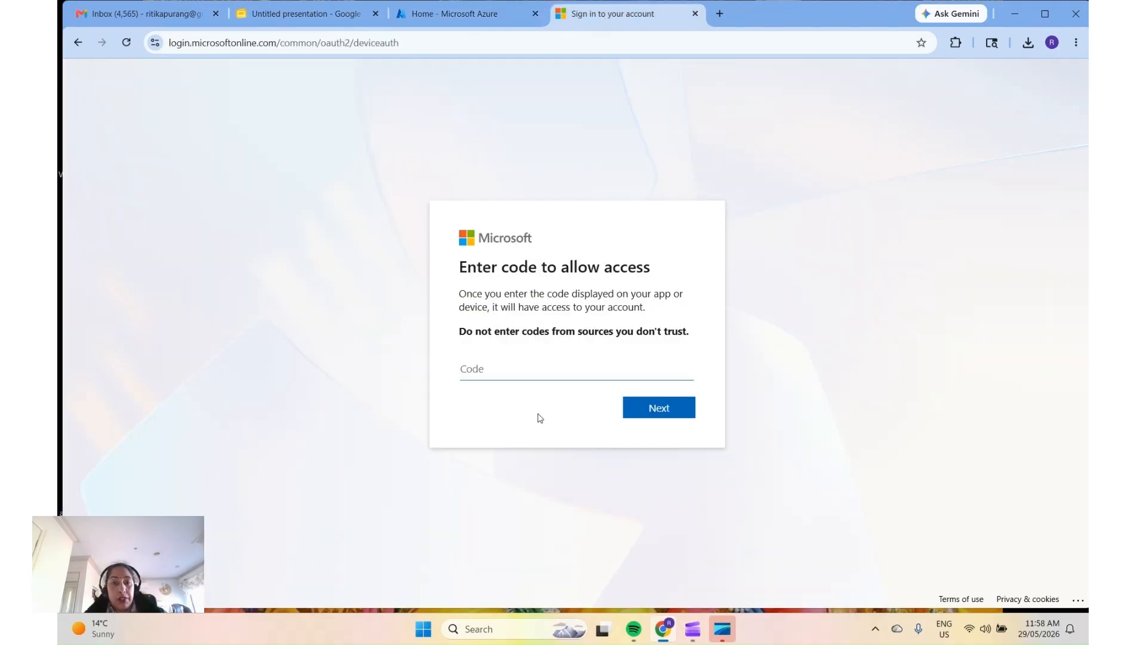
key(ctrl+v)
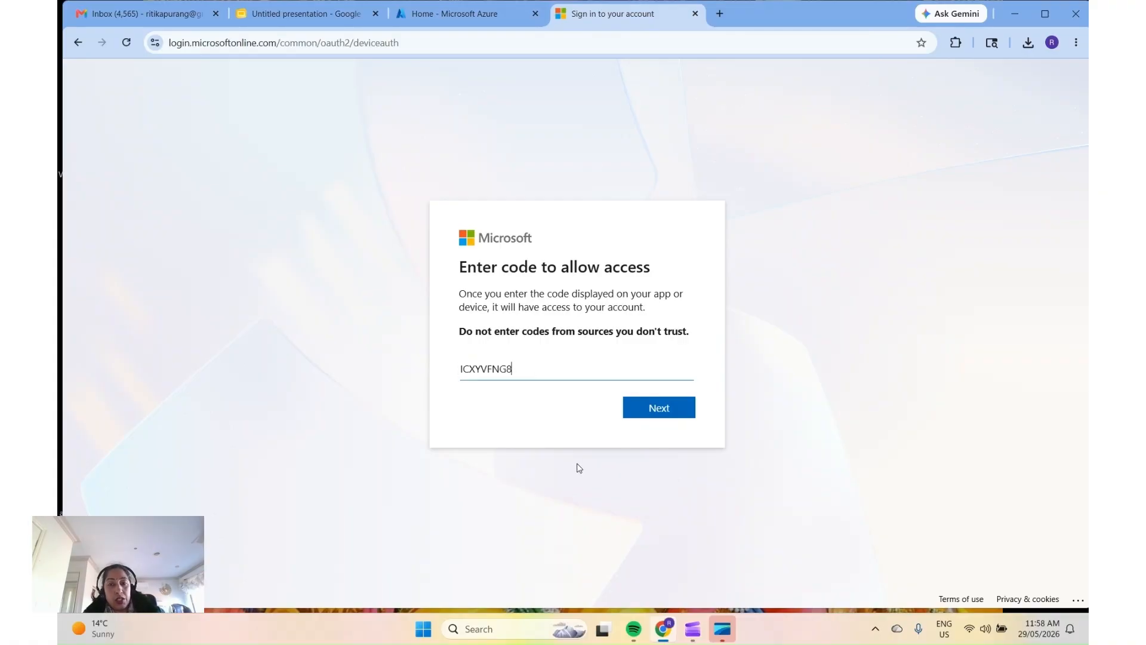
click(646, 417)
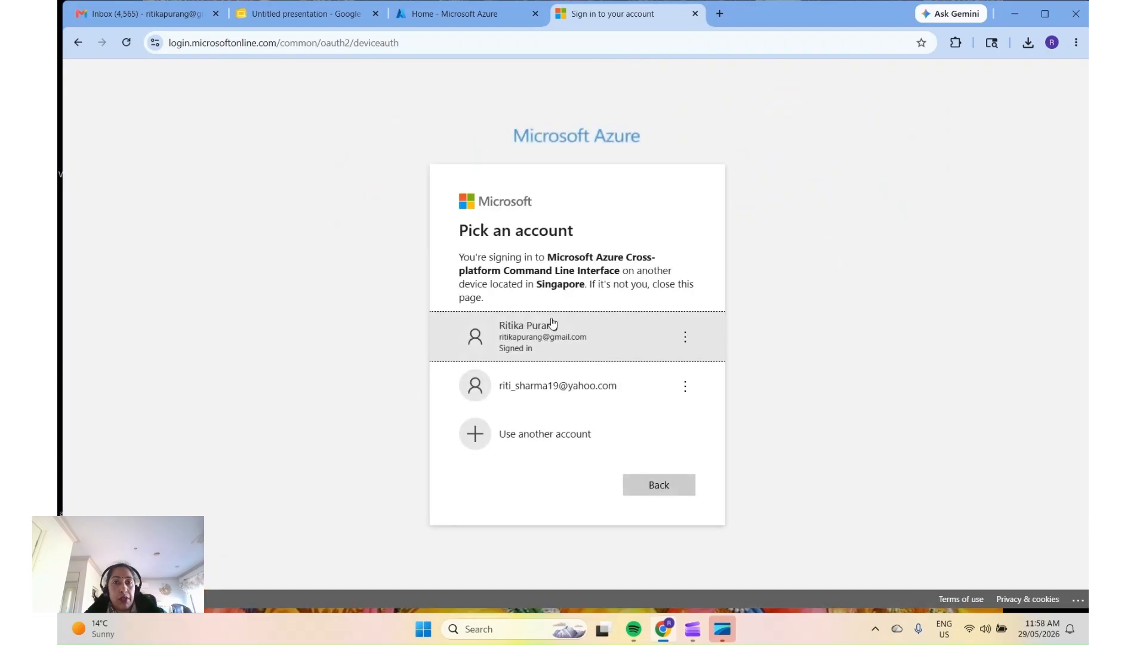
- Choose the signed-in account, continue the Microsoft Azure CLI sign-in, and close the sign-in page
click(554, 327)
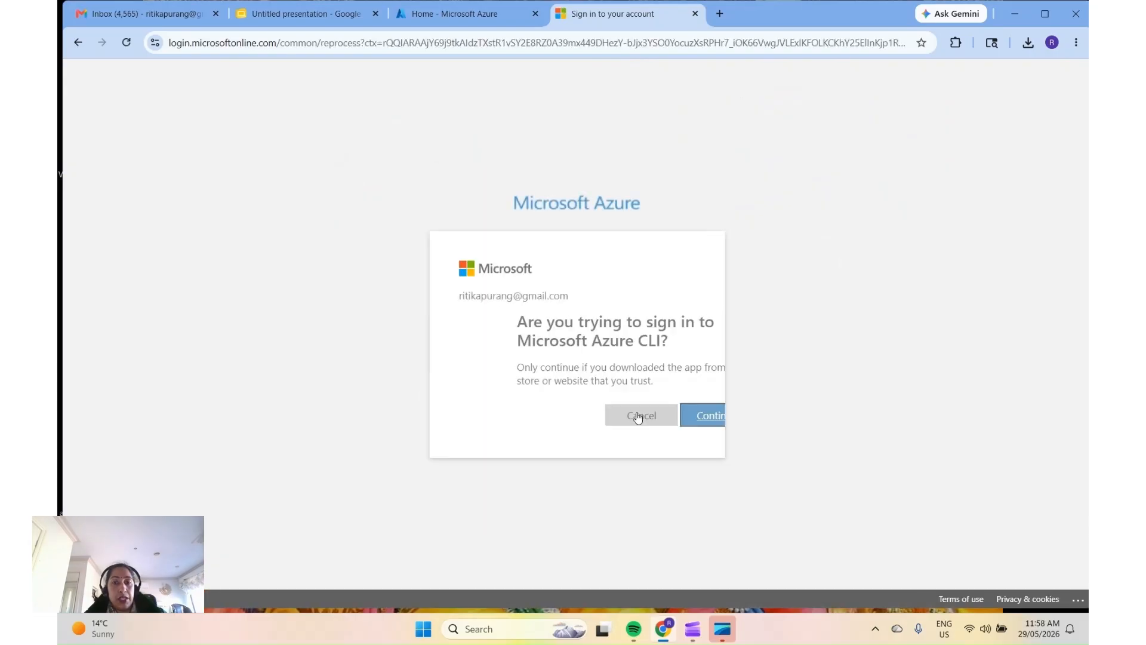
click(657, 417)
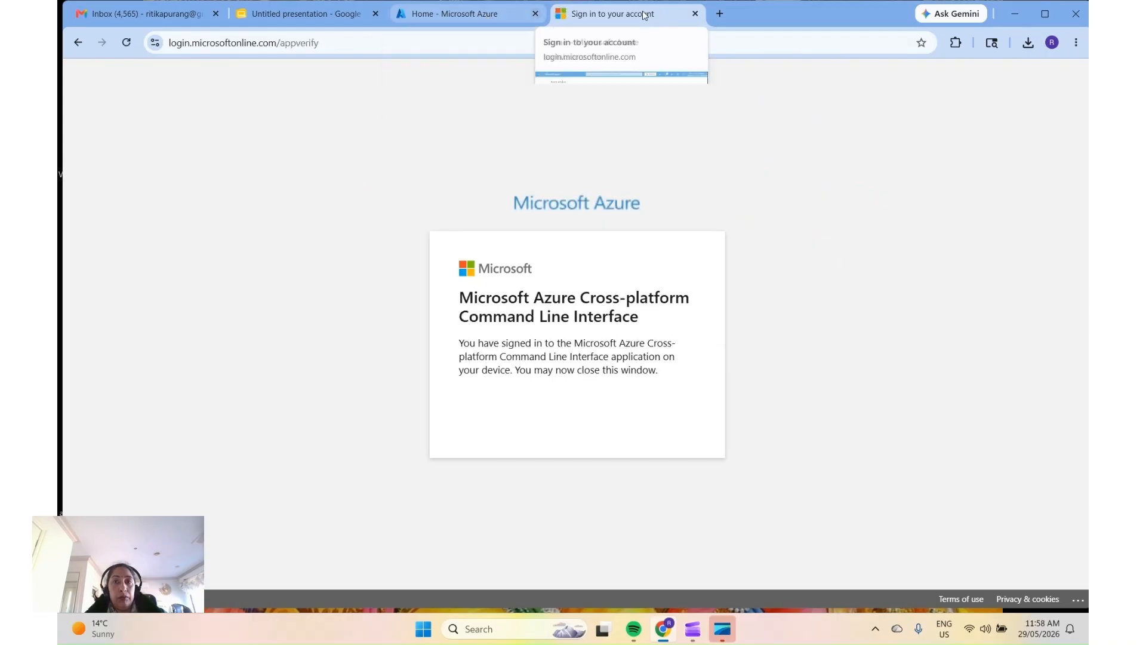
click(695, 14)
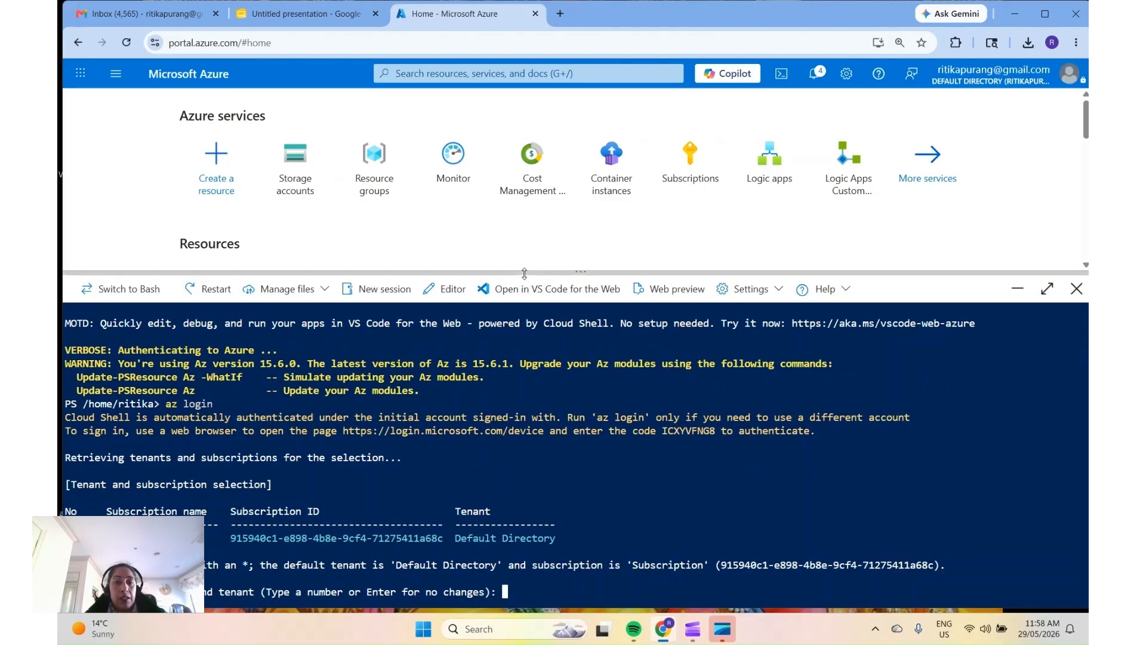
- Enlarge the Cloud Shell pane and select subscription 1 for the az login session
drag(524, 276, 524, 167)
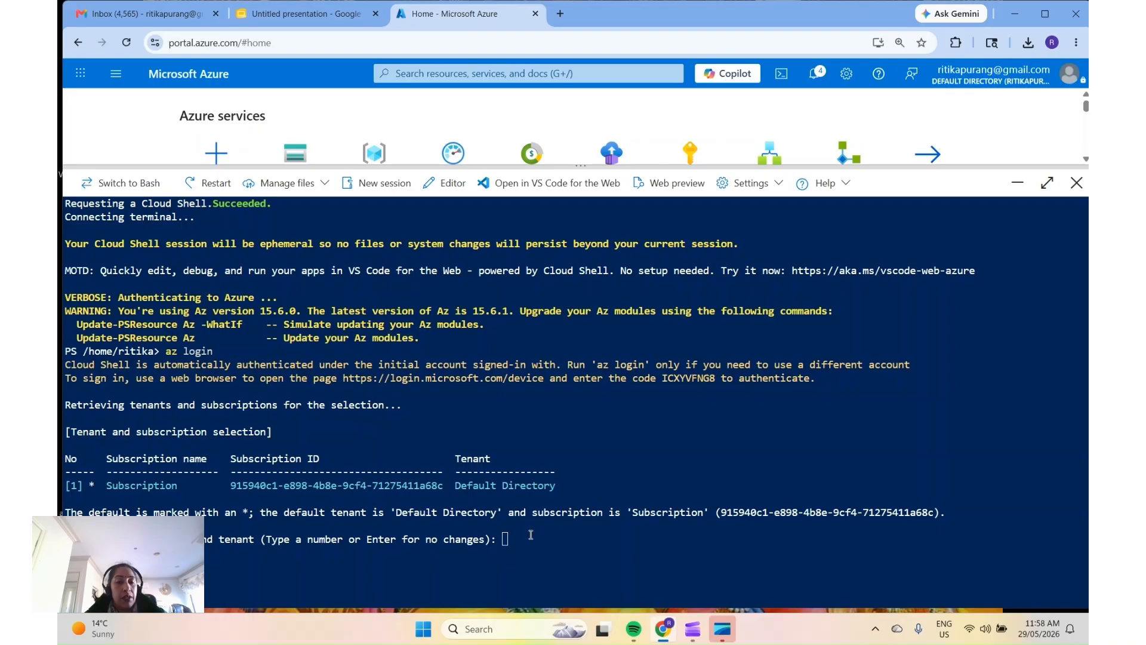
text(1)
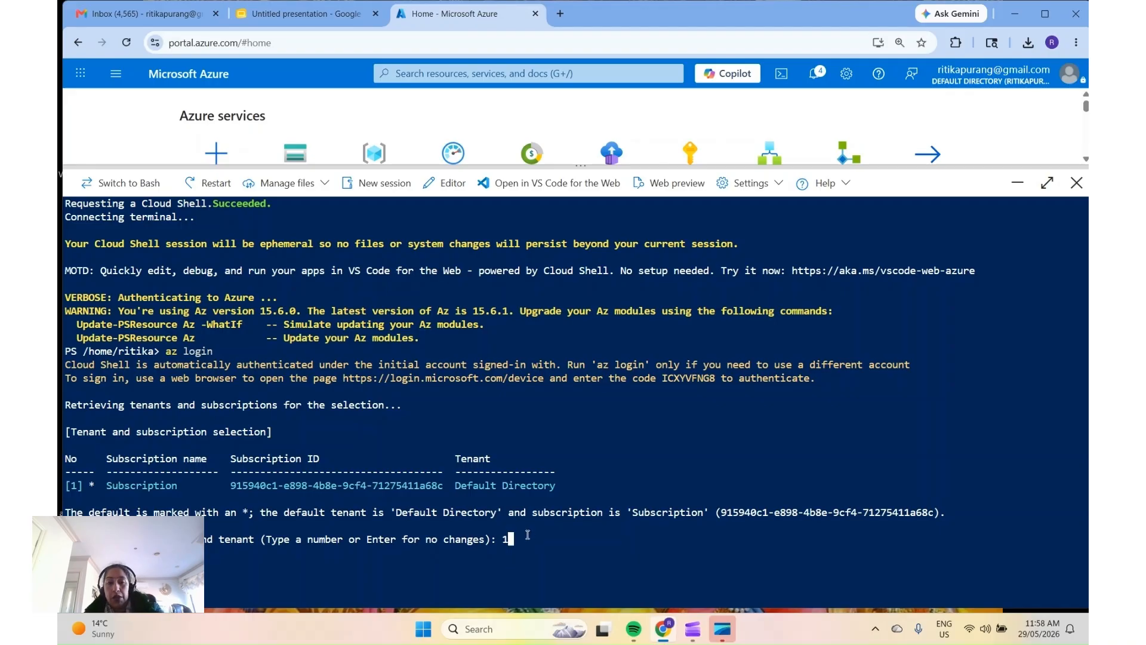
key(Return)
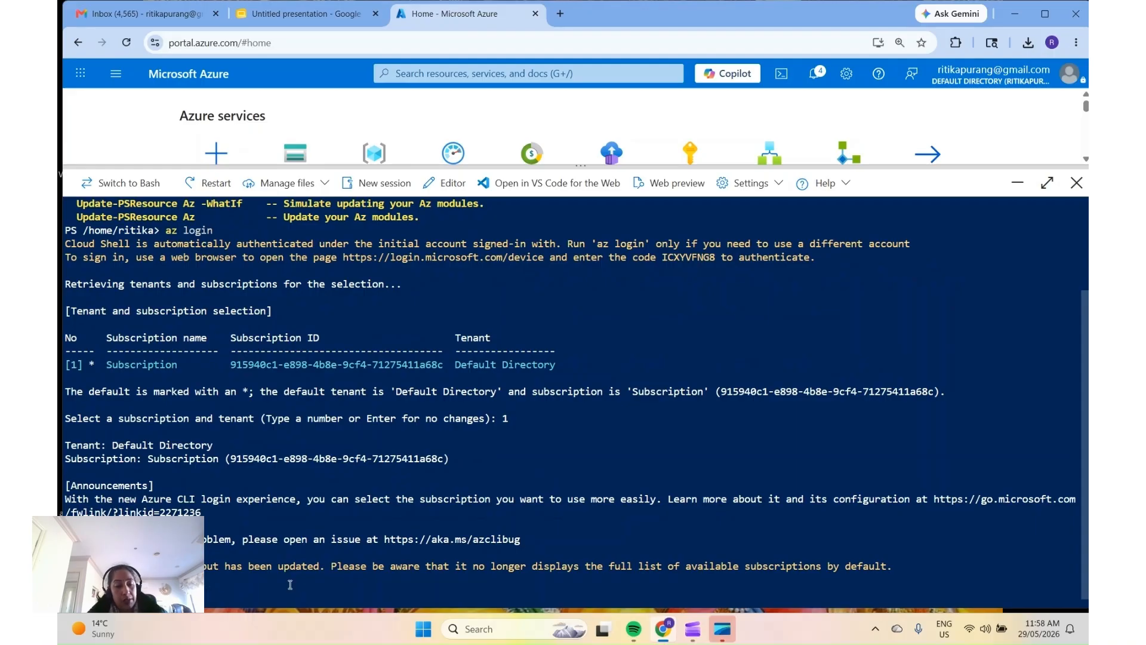
- Clear the Cloud Shell terminal output with cls
text(cls)
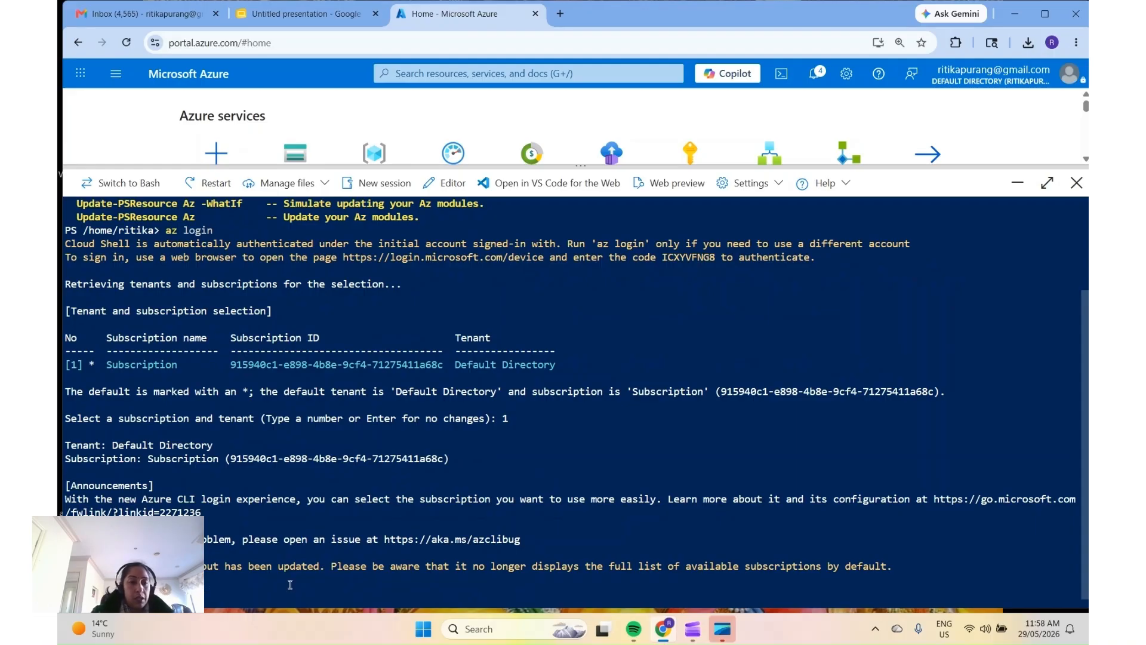
key(BackSpace)
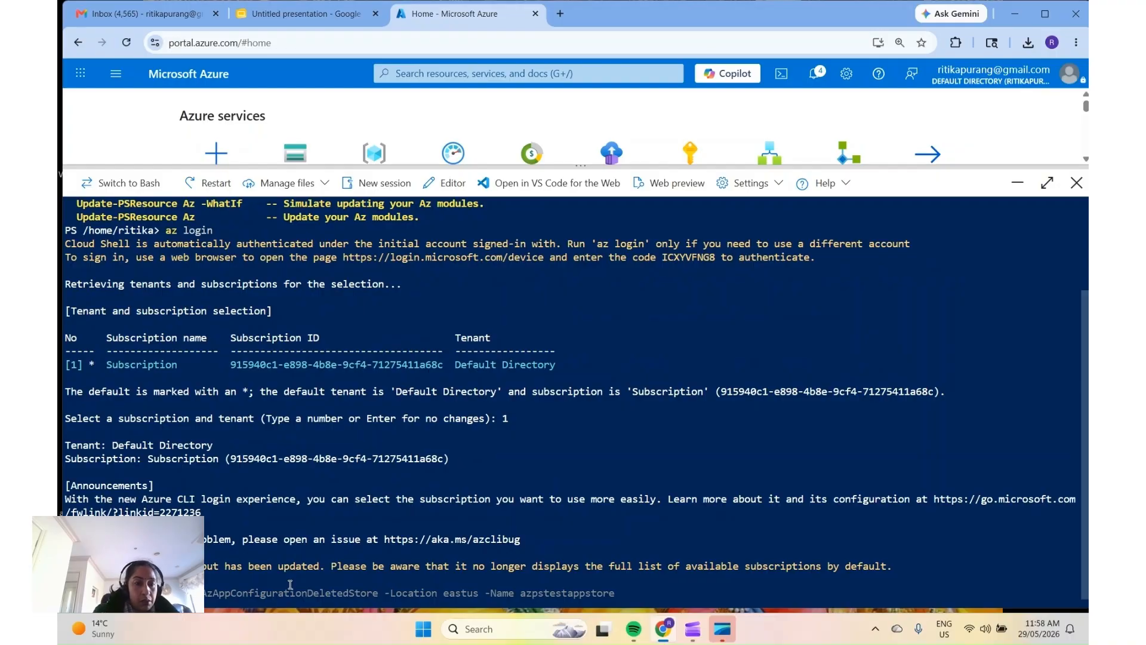
text(s)
key(Return)
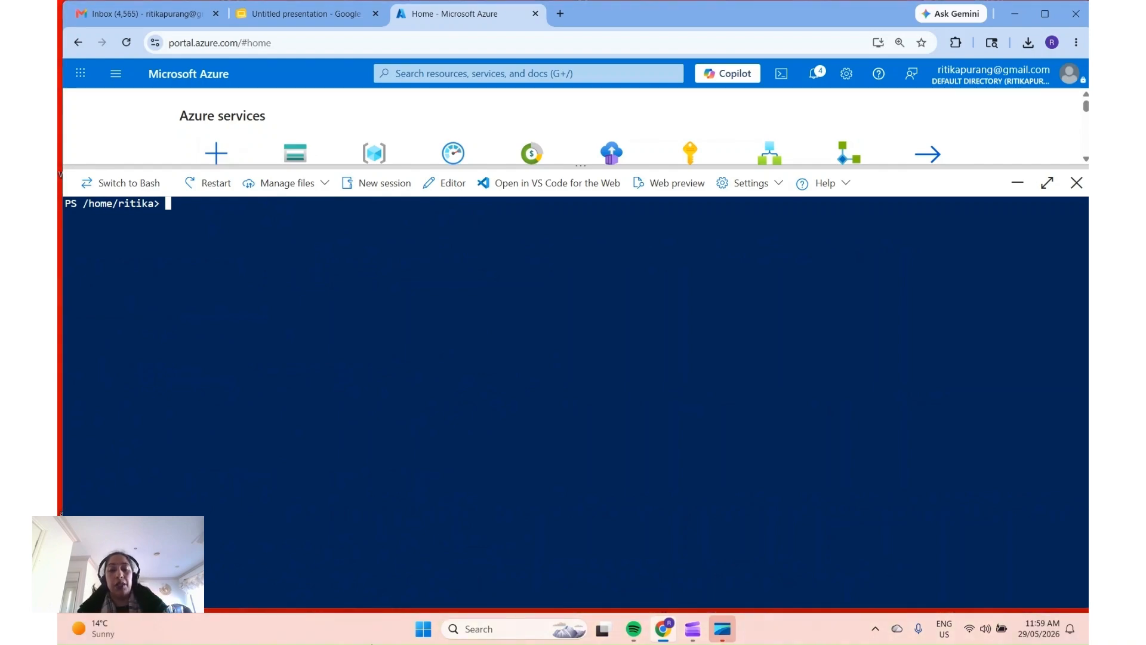
- Switch to the Google Slides presentation and review the az storage commands on slide 7
click(304, 14)
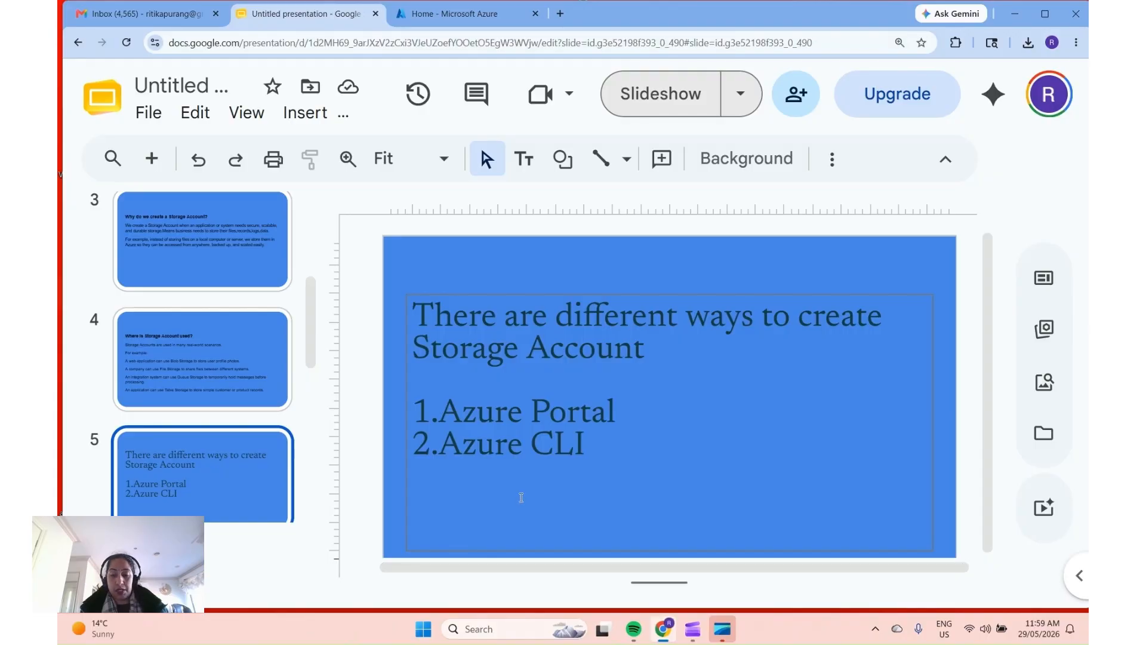
click(636, 415)
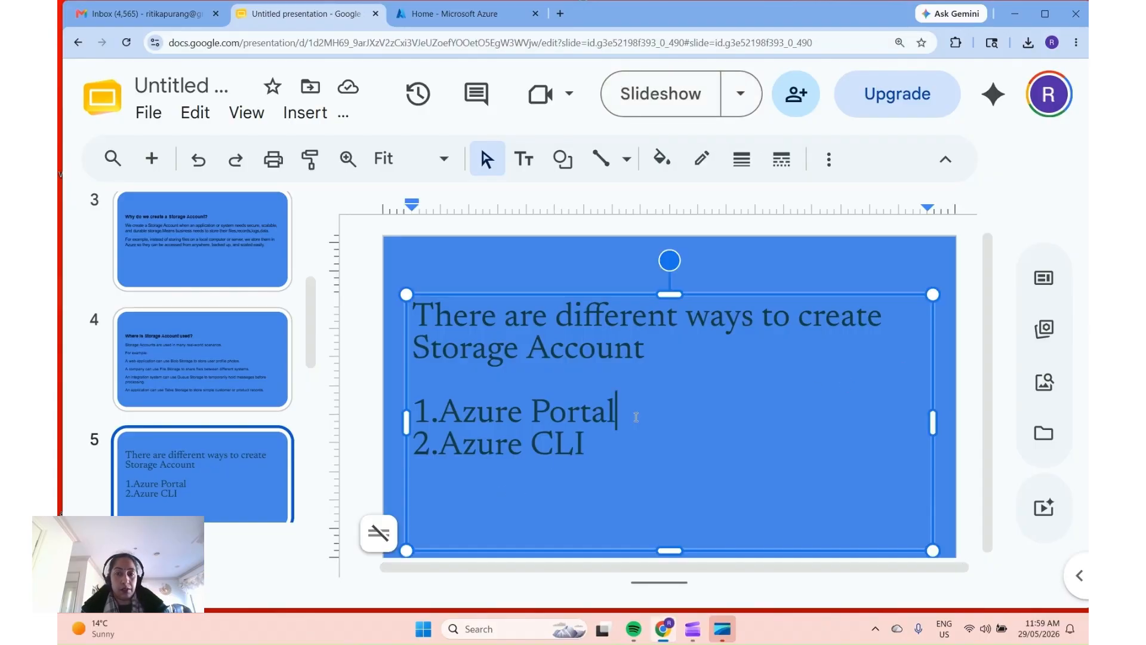
scroll(197, 499, down, 3)
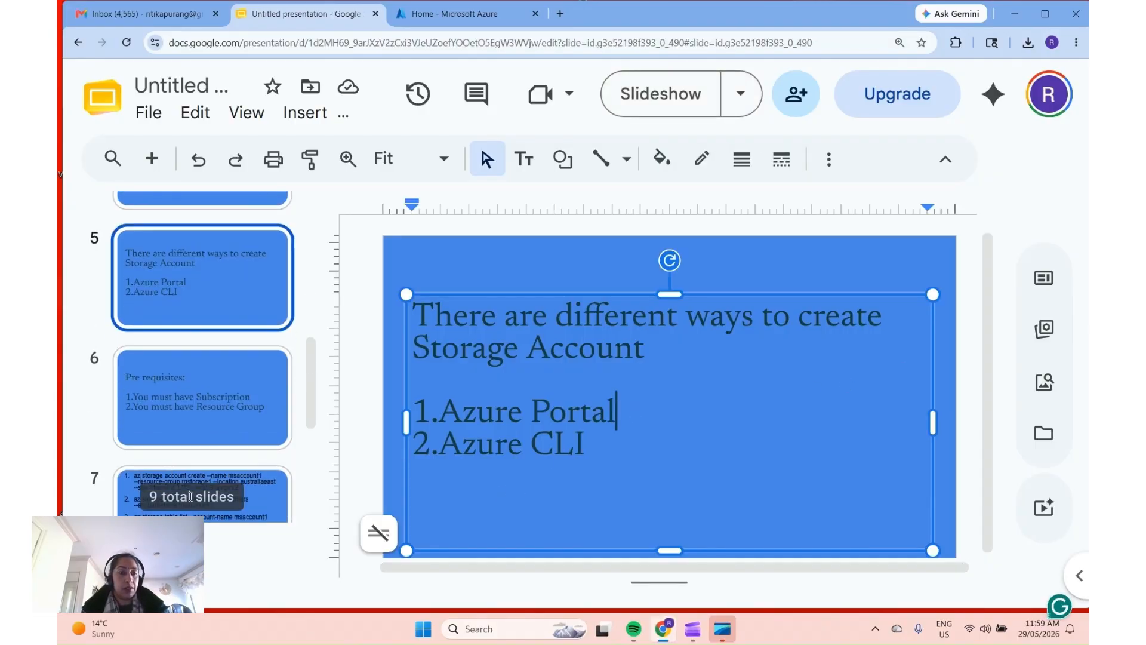
click(228, 490)
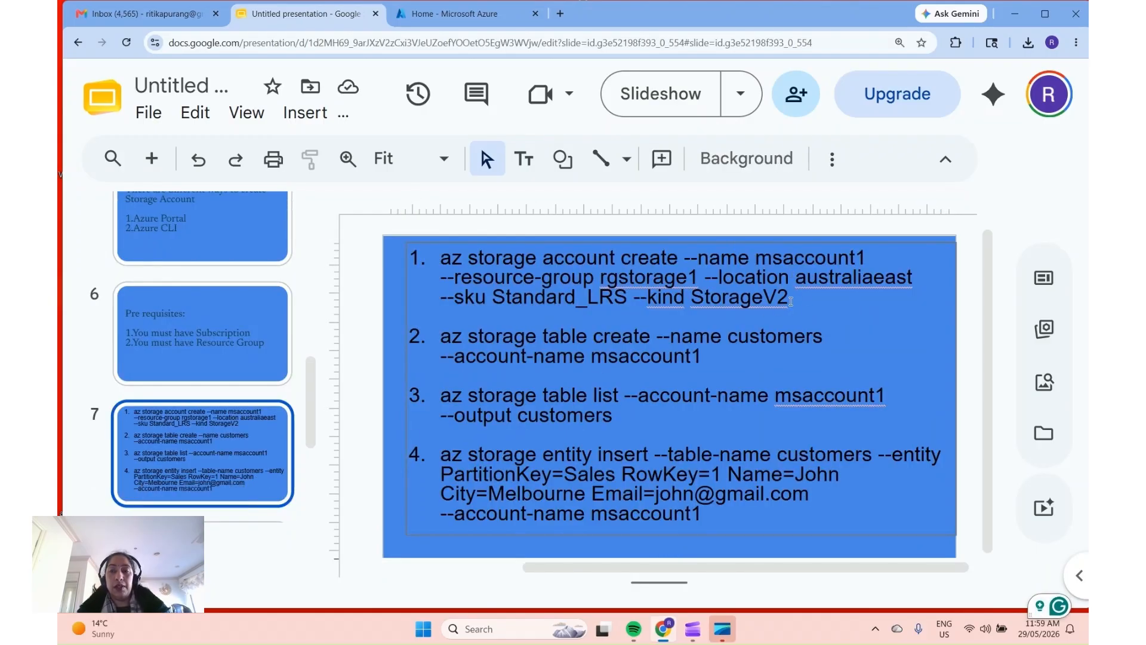
click(790, 299)
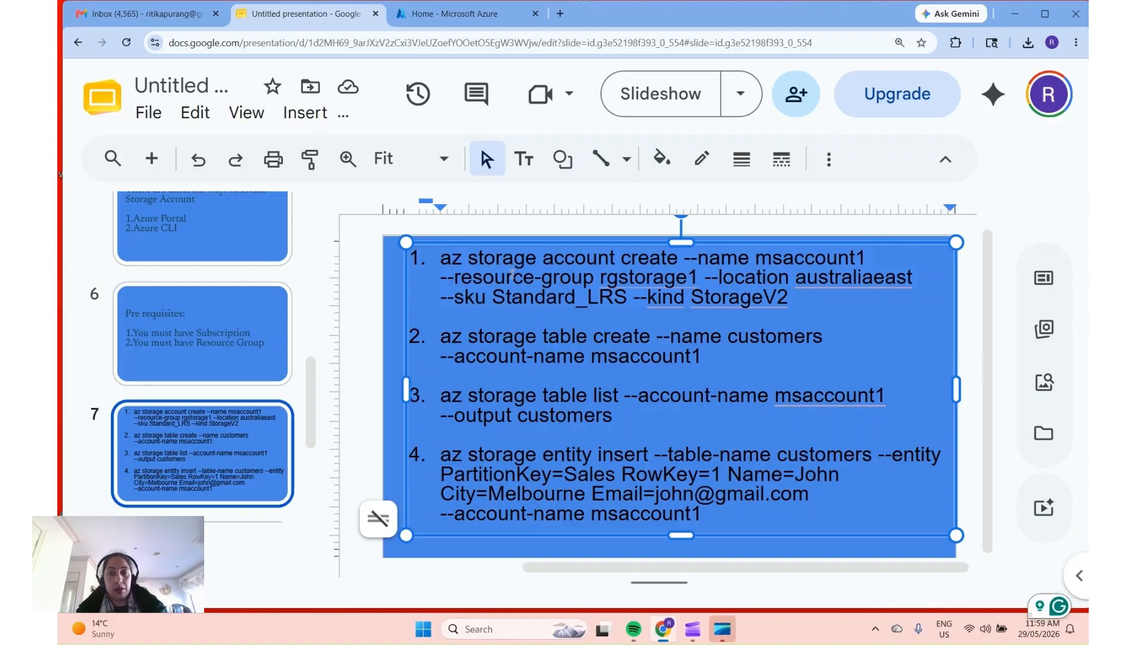
- In Cloud Shell, create storage account msaccount1 in resource group rgstorage1, location australiaeast, with sku Standard_LRS and kind StorageV2
click(444, 19)
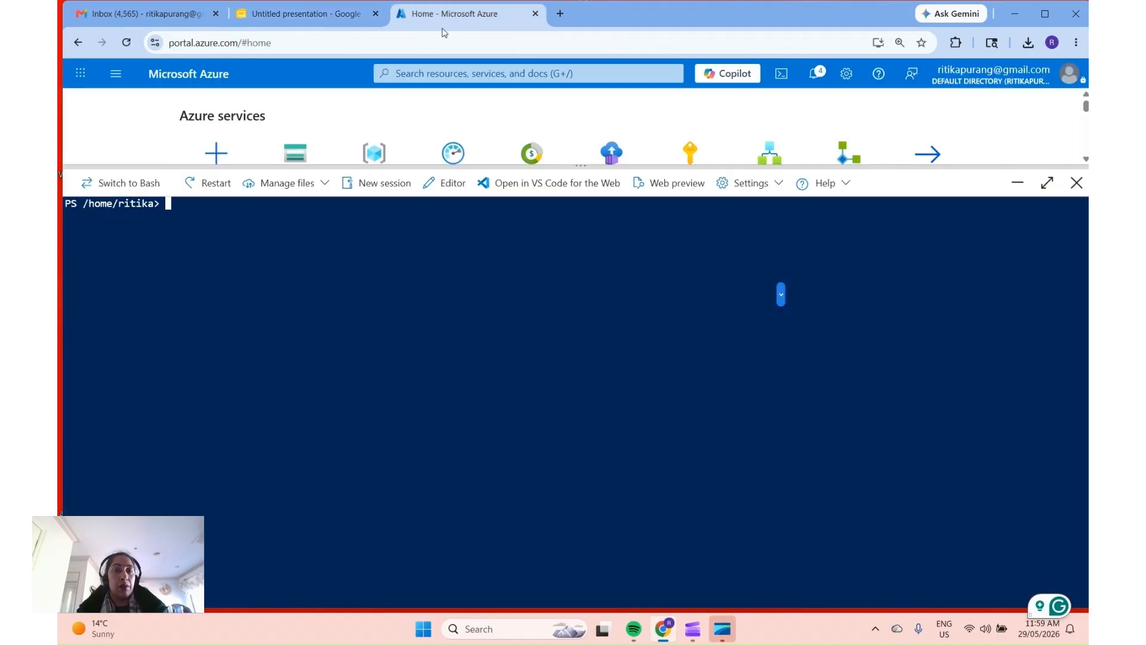
text(az storage account create --name msaccount1 --resource-group rgstorage1 --location australiaeast --sku Standard_LRS --kind StorageV2)
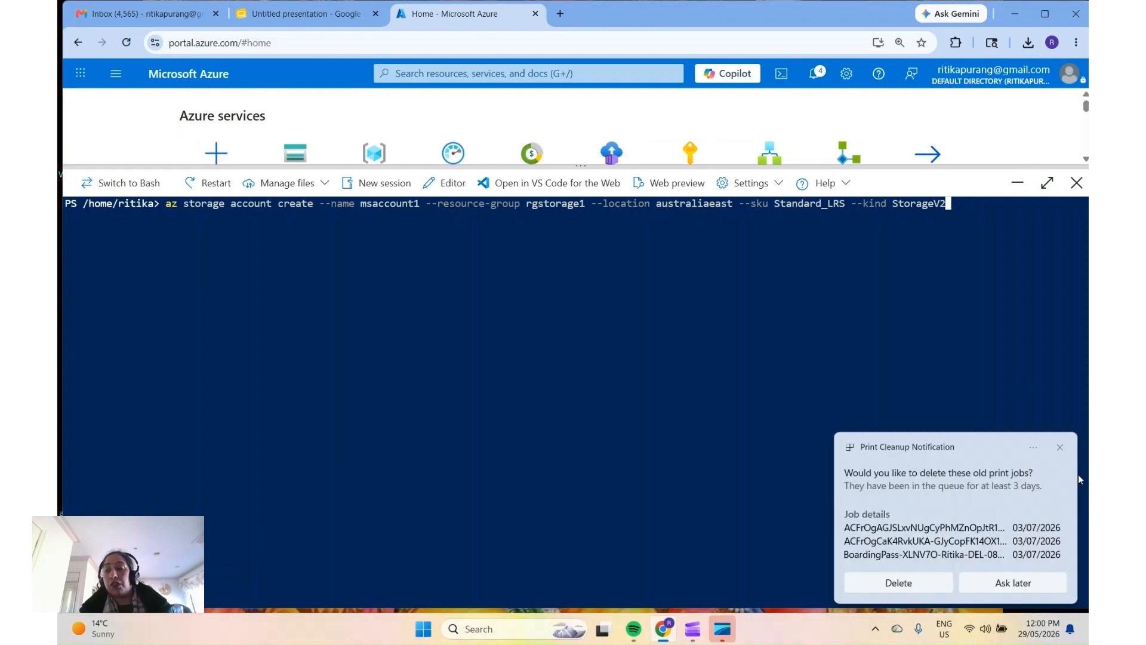
click(1060, 447)
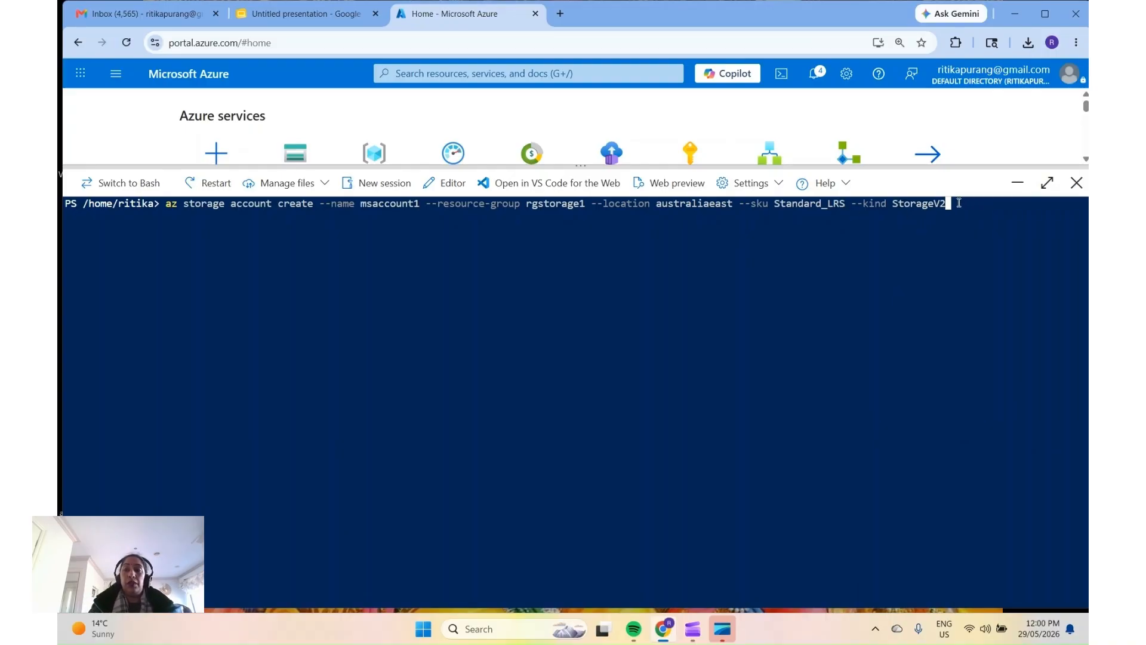
key(Return)
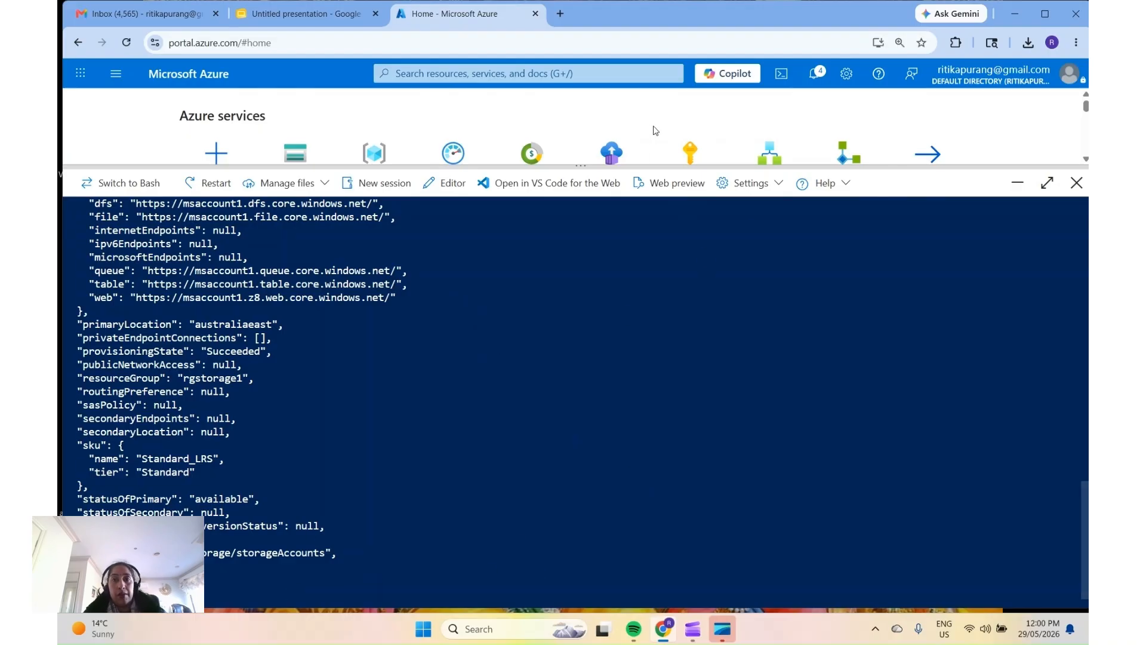
- Shrink the Cloud Shell pane and open the portal dashboard to check its All resources list for msaccount1
drag(654, 169, 594, 461)
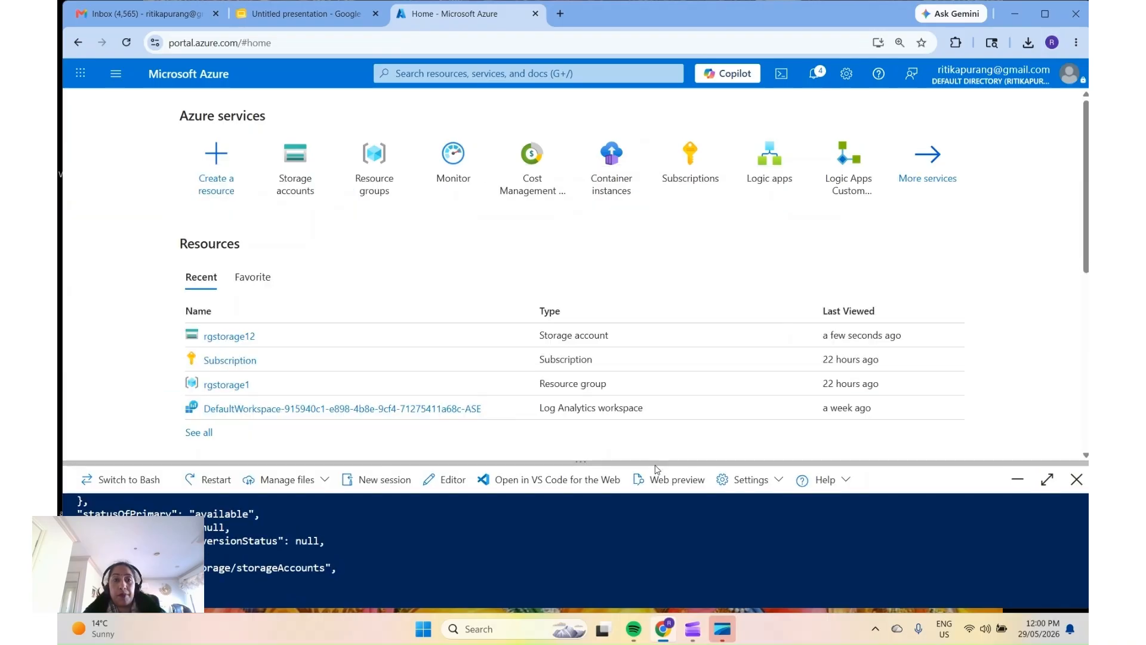
click(116, 73)
click(108, 133)
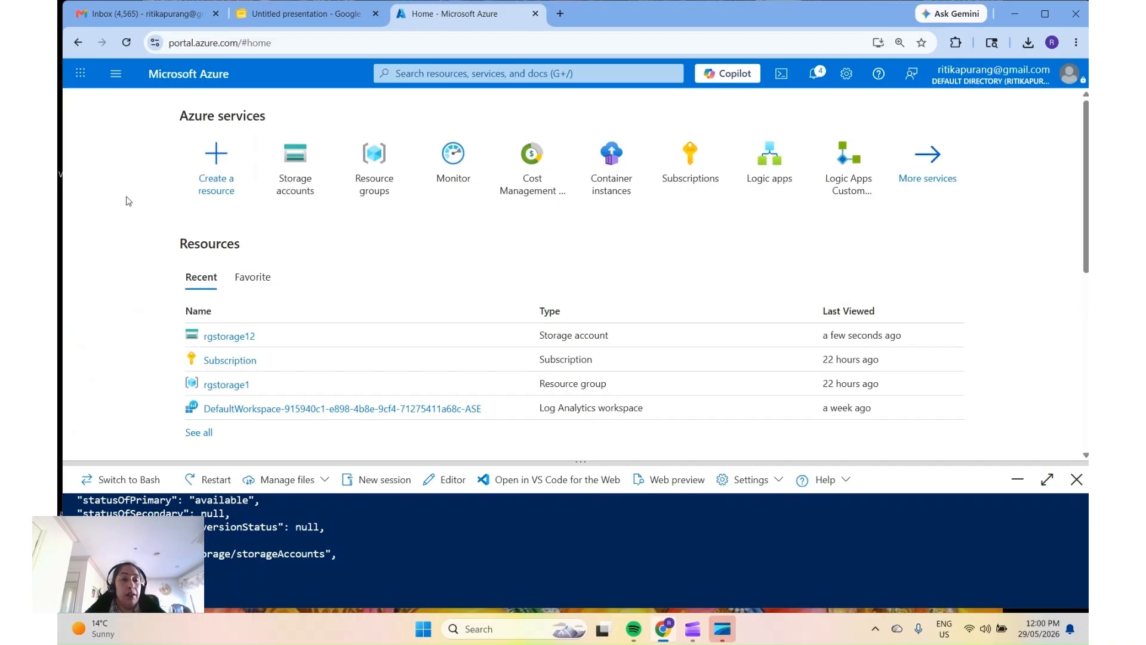
click(116, 73)
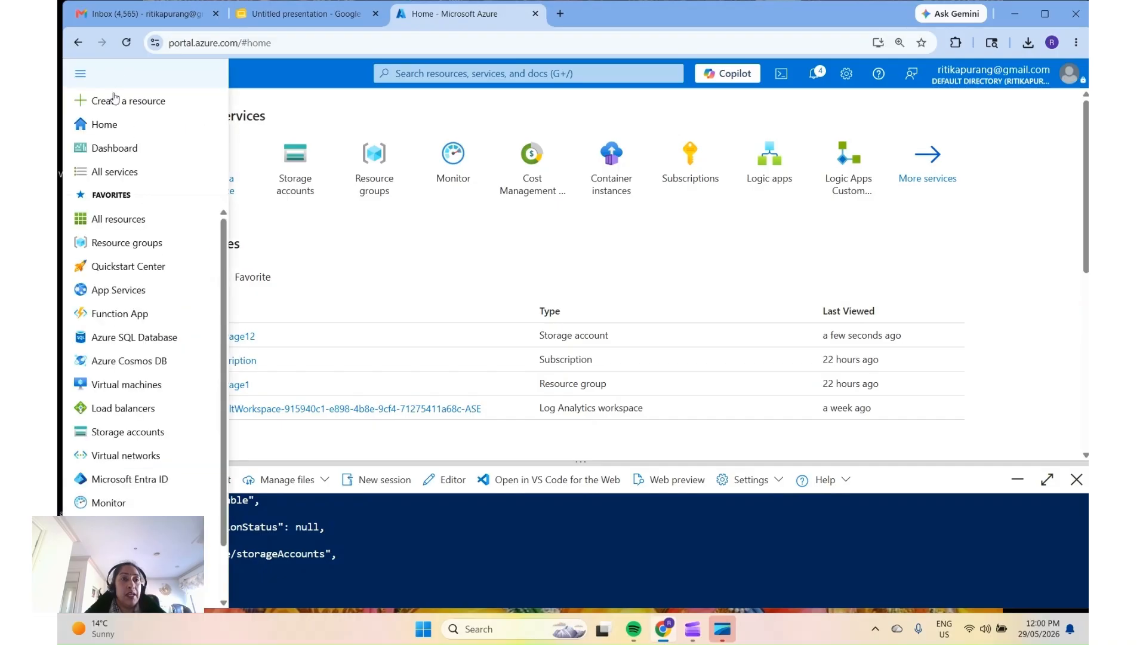
click(114, 147)
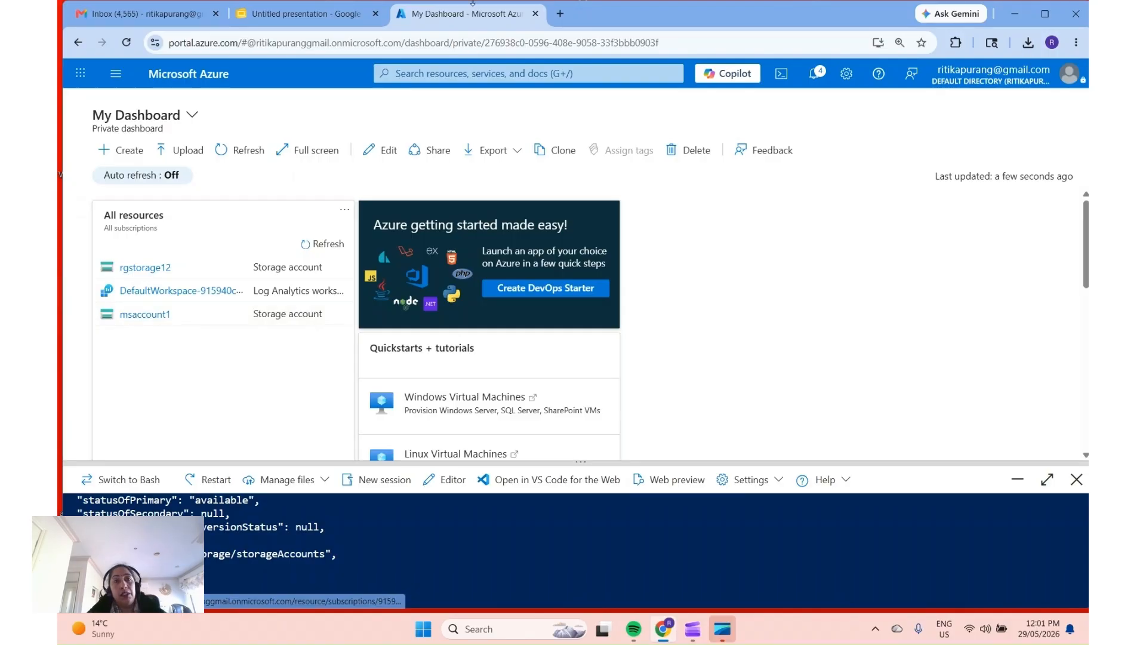
scroll(348, 302, down, 1)
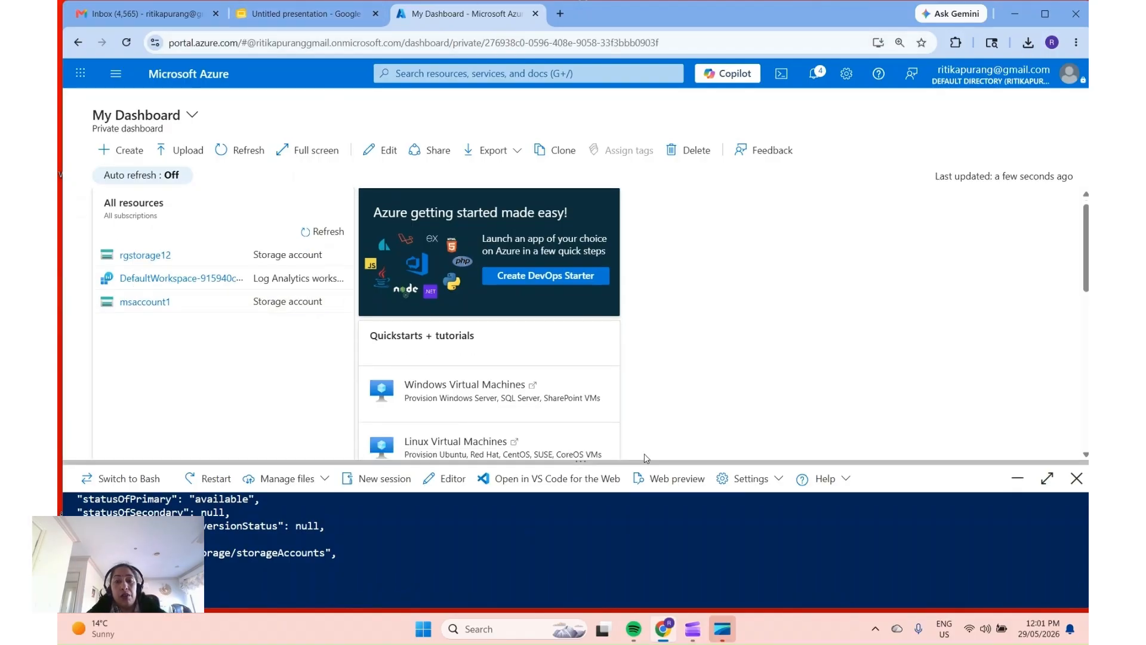
- Enlarge the Cloud Shell pane and create table customers in storage account msaccount1, using command 2 from slide 7
drag(645, 462, 614, 174)
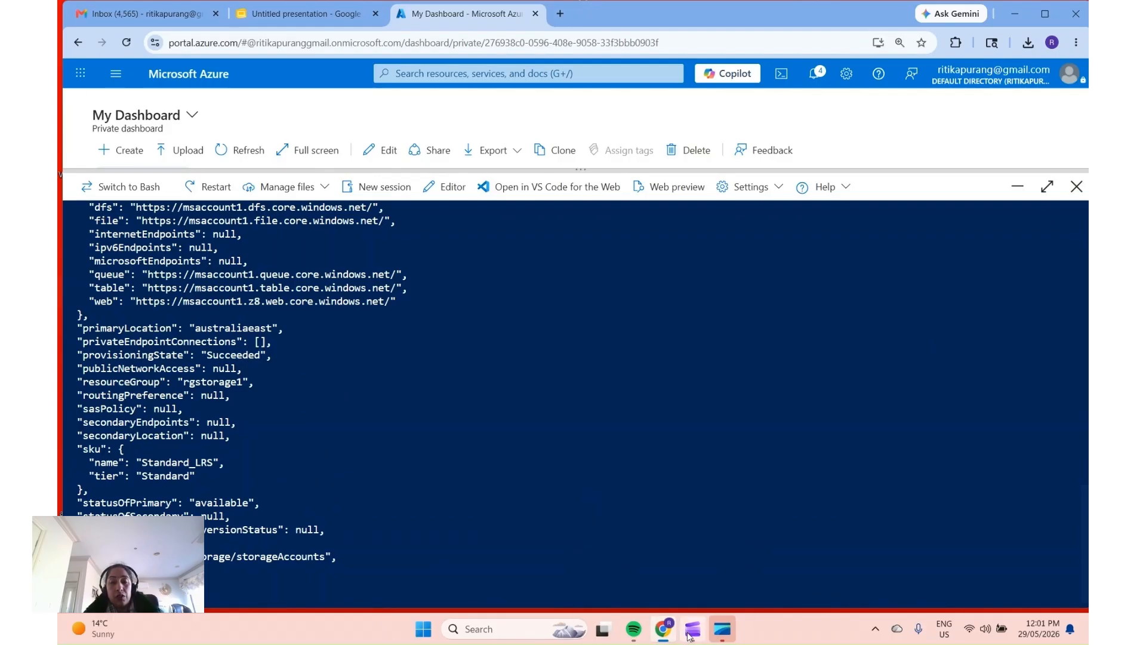
mouse_move(684, 637)
click(313, 19)
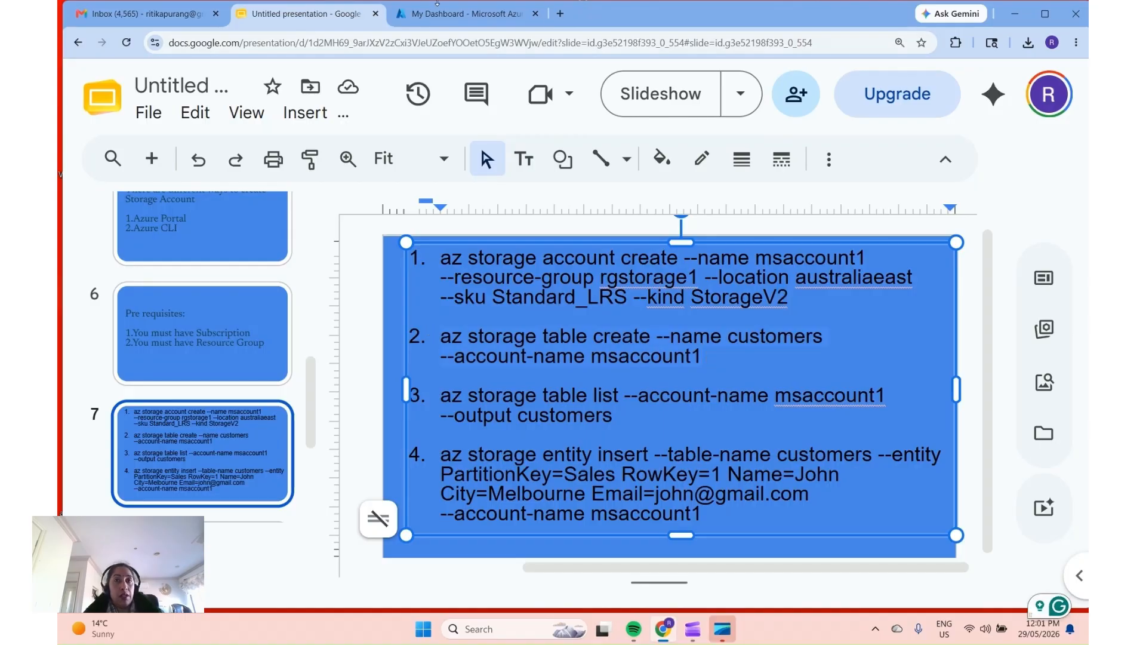
click(444, 12)
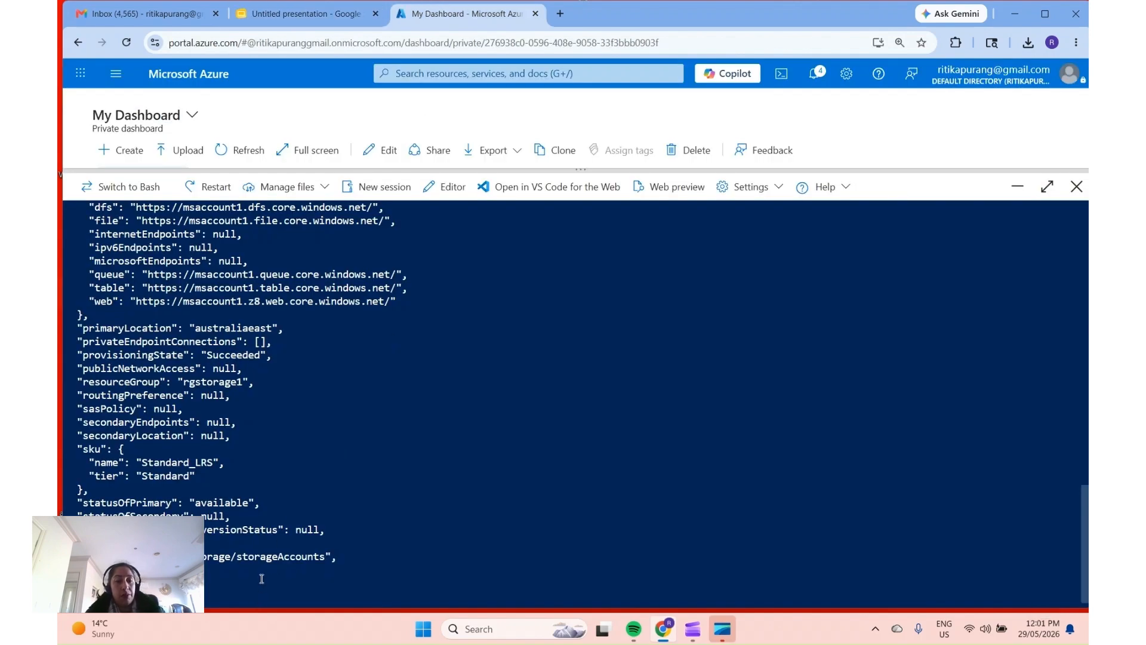
text(az storage table create --name customers --account-name msaccount1)
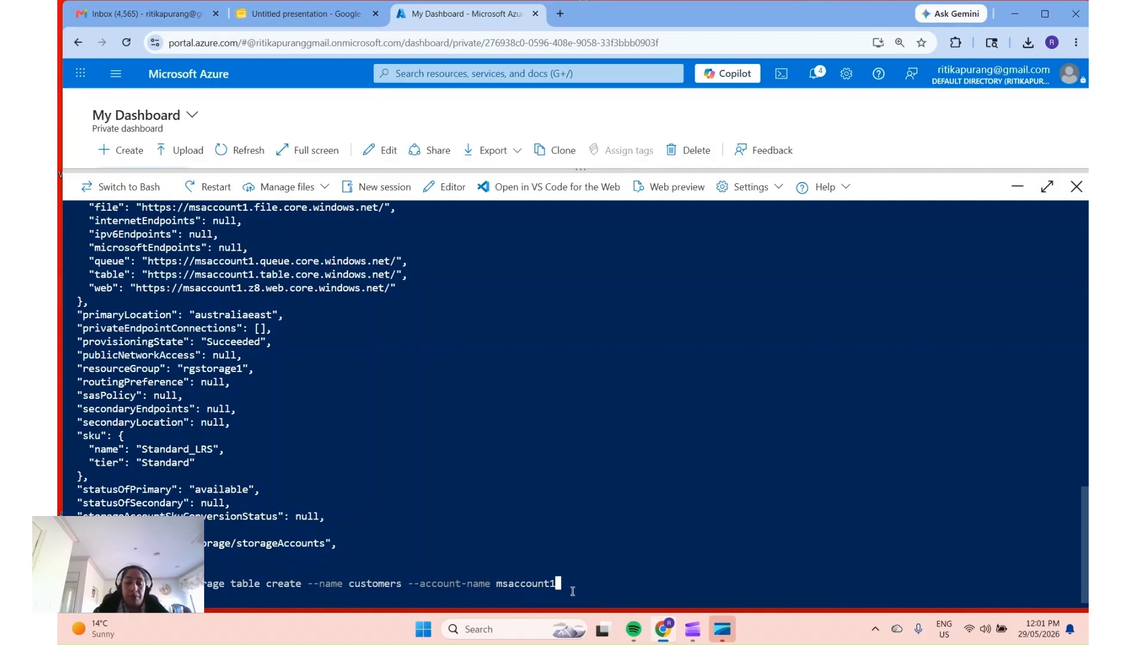
key(Return)
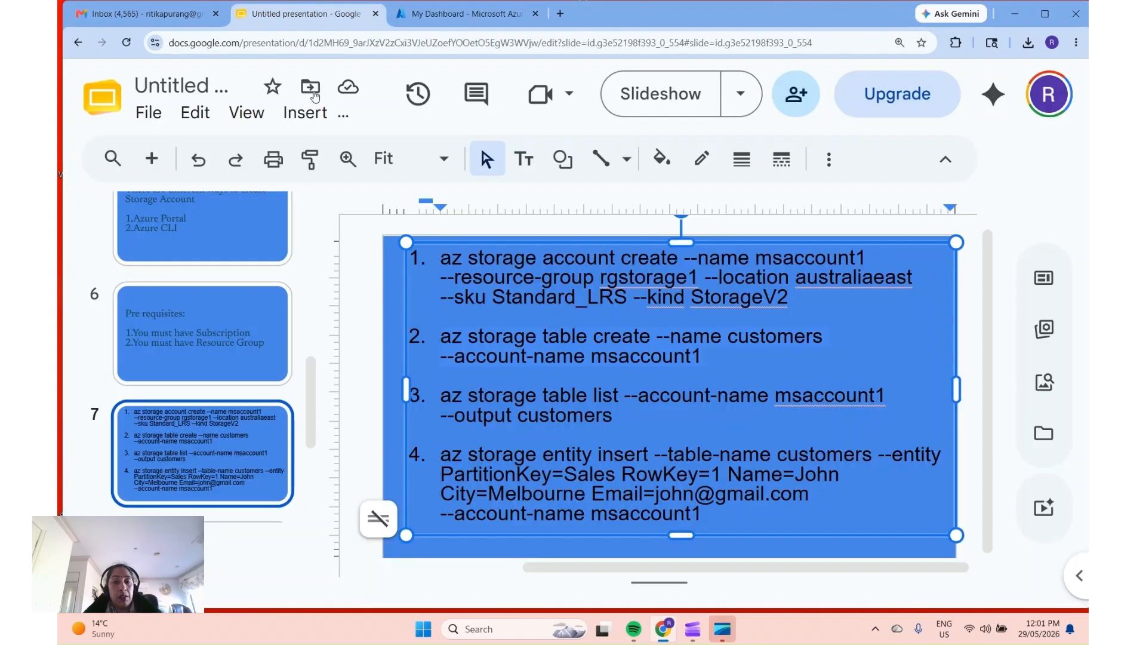
- Take command 3 from slide 7 and try to list the tables of msaccount1 in Cloud Shell with --output customers
click(284, 13)
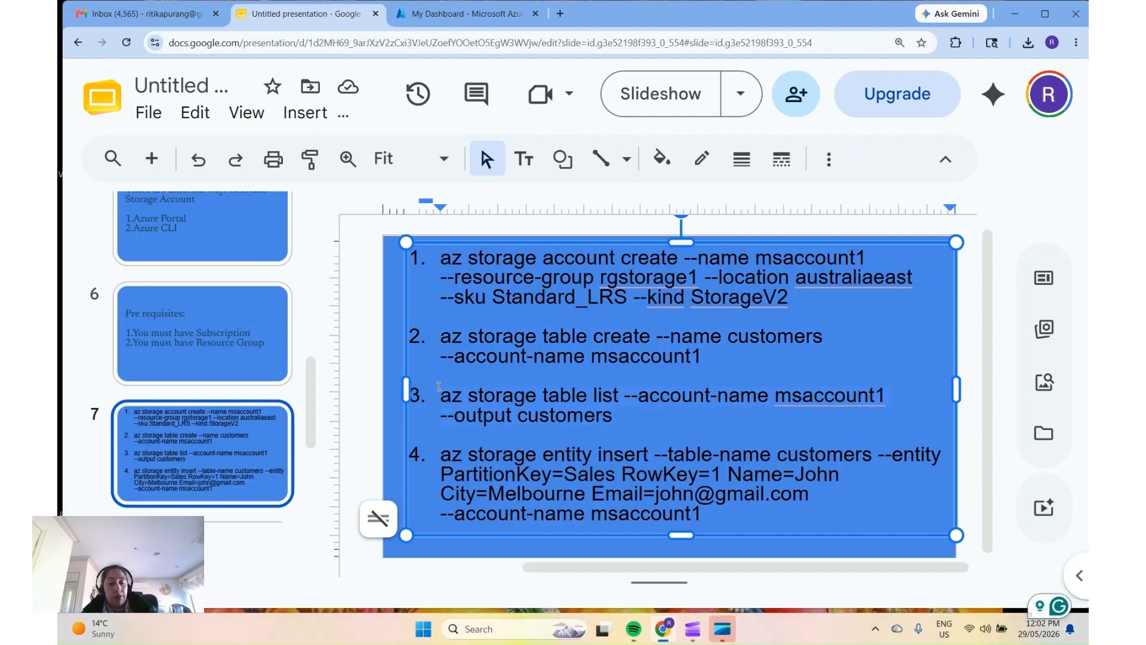
click(466, 13)
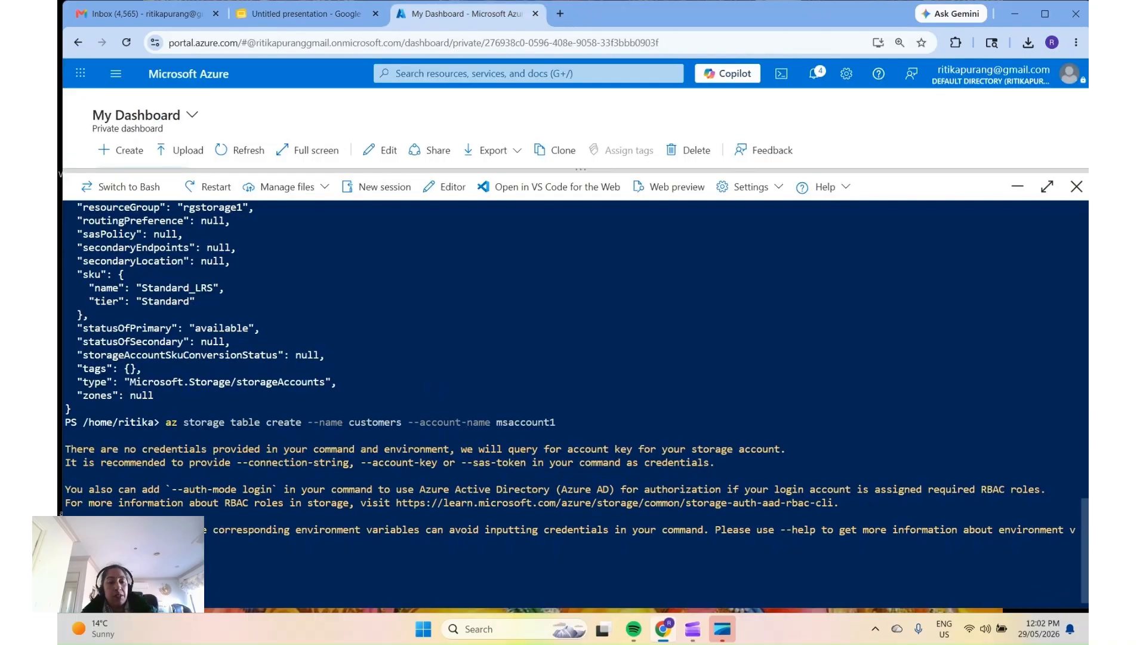
text(az storage table list --account-name msaccount1 --output customers)
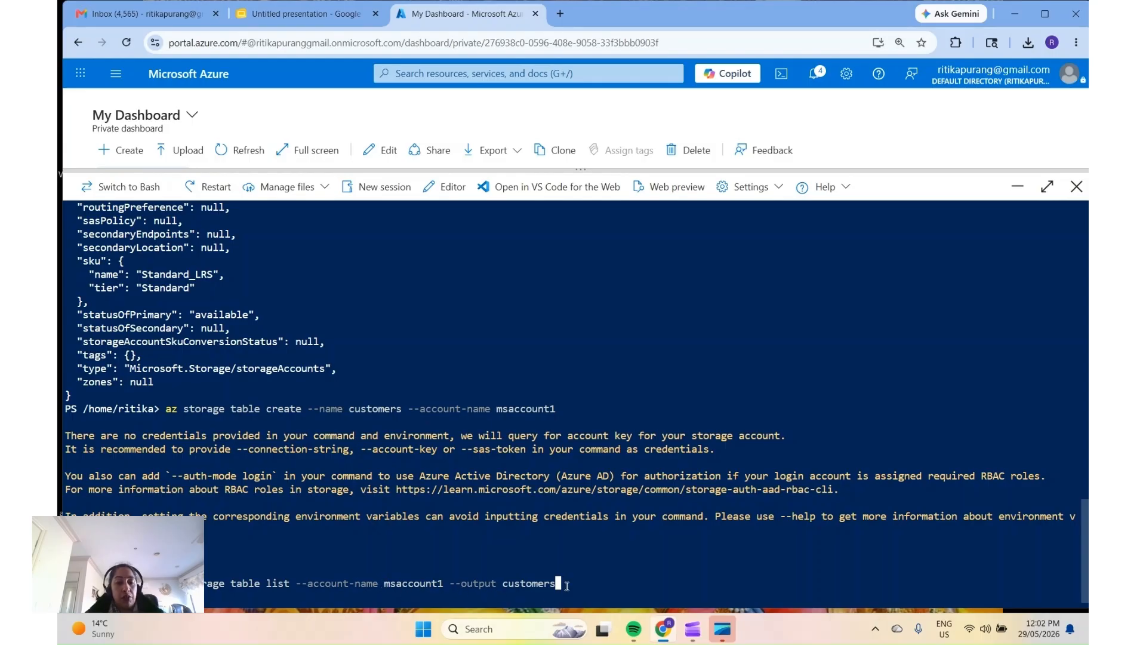
key(Return)
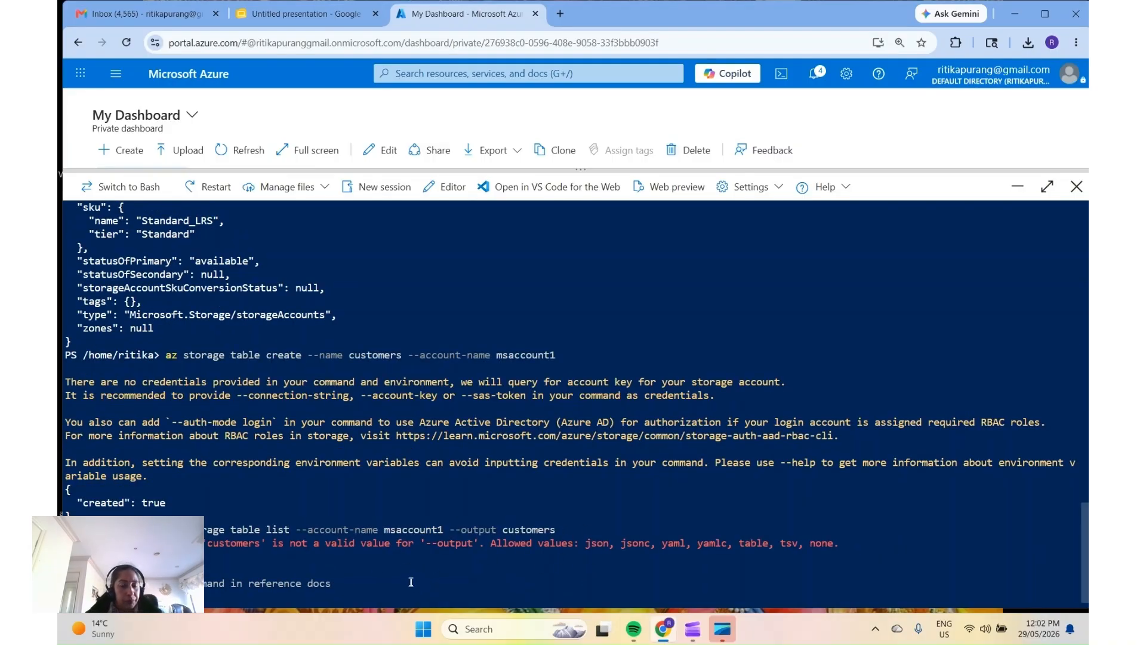
- Shrink the Cloud Shell pane and open the Tables list of storage account msaccount1 to check for the customers table
click(303, 14)
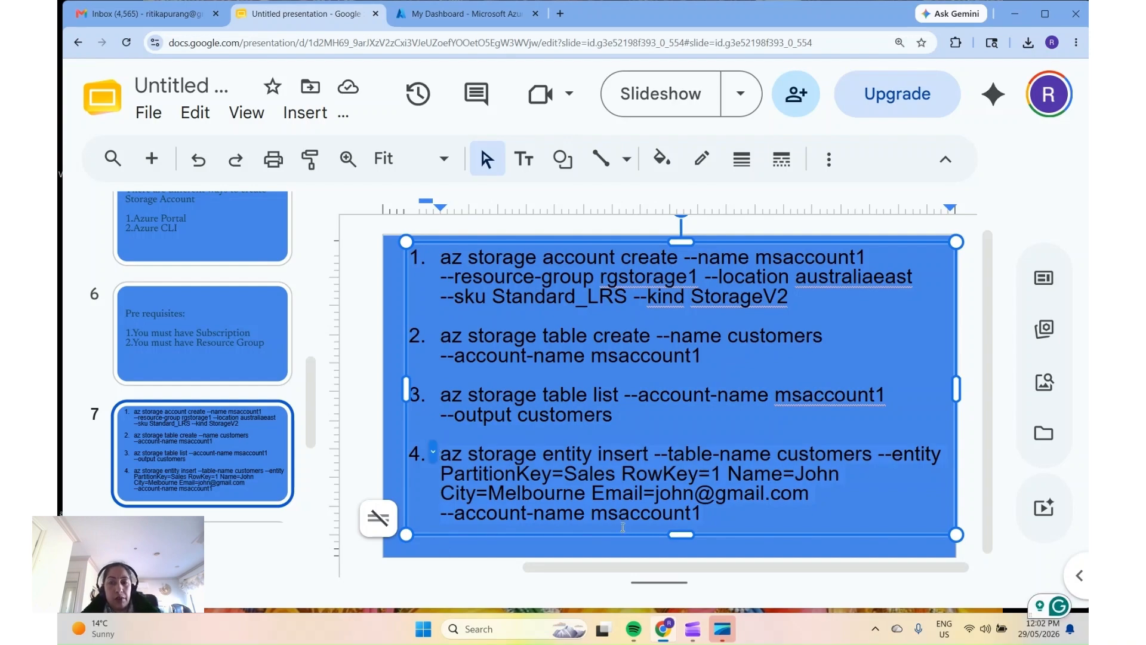
click(462, 21)
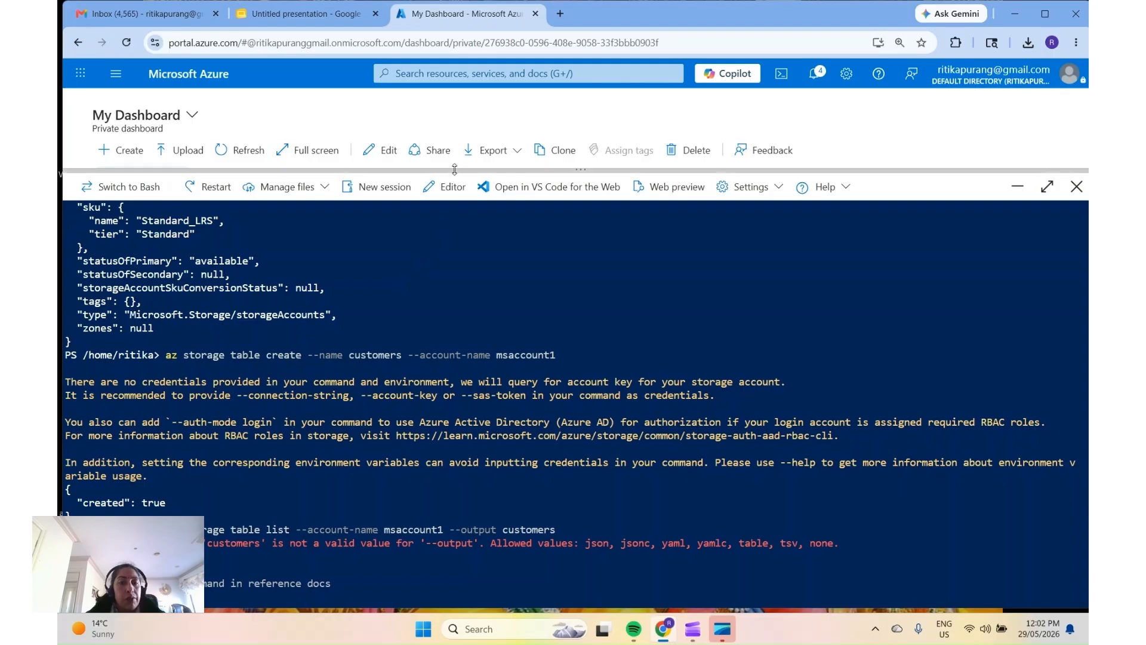
drag(455, 169, 443, 481)
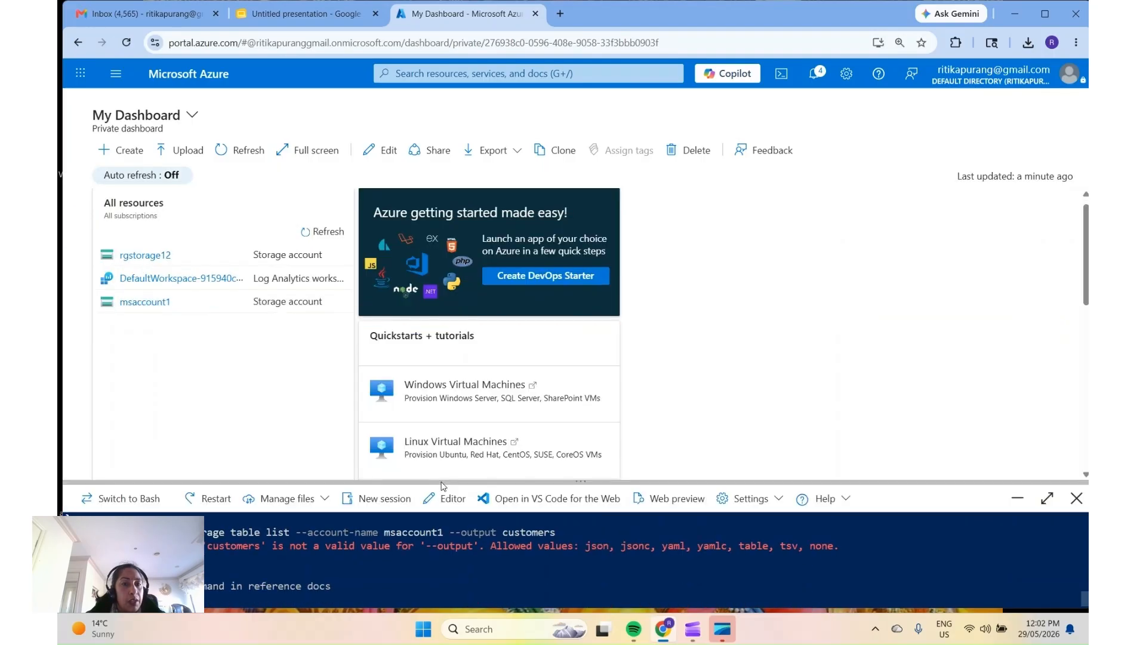
click(148, 301)
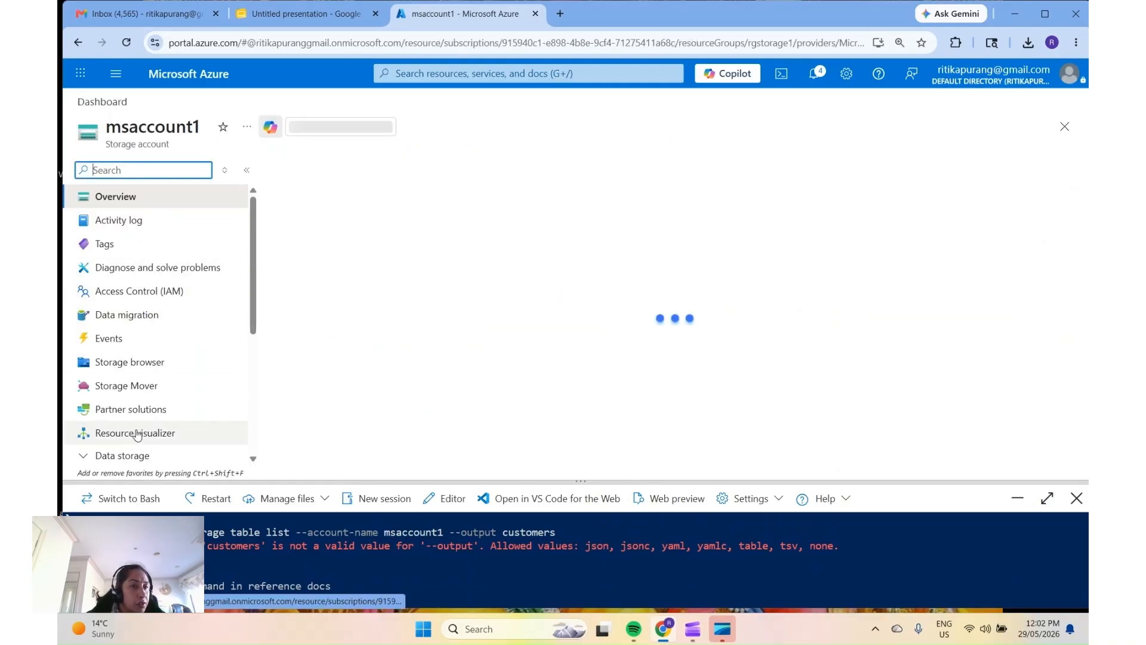
scroll(139, 356, down, 3)
click(134, 354)
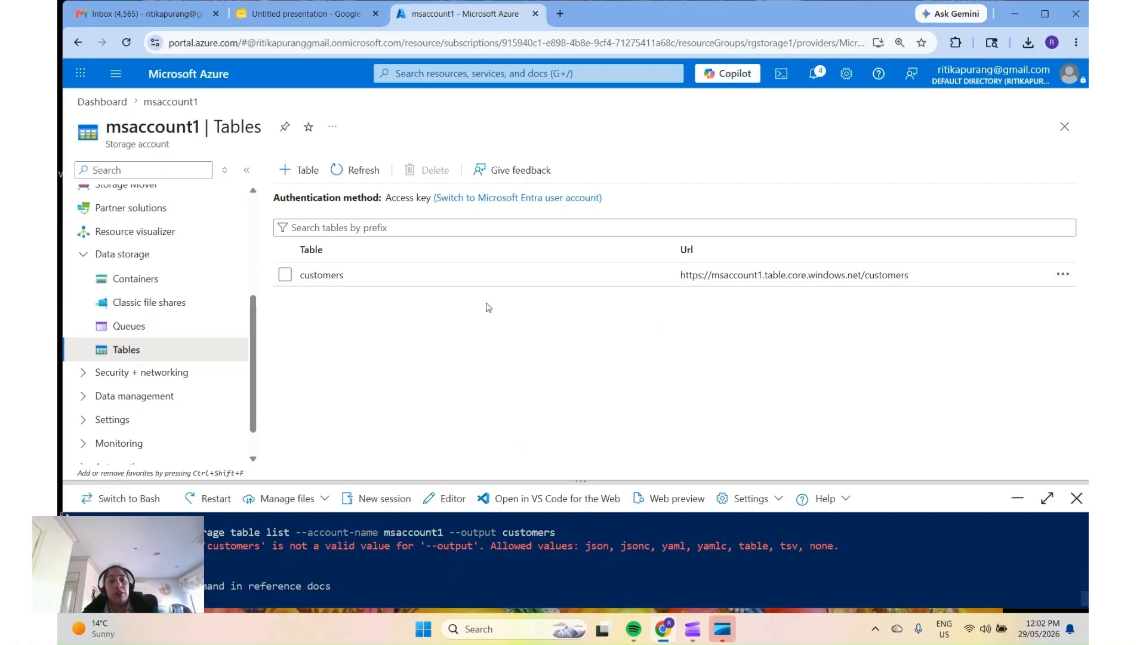
- Copy the table name customers from the portal and paste it over the --output value in command 3 on slide 7
drag(344, 276, 299, 278)
key(ctrl+c)
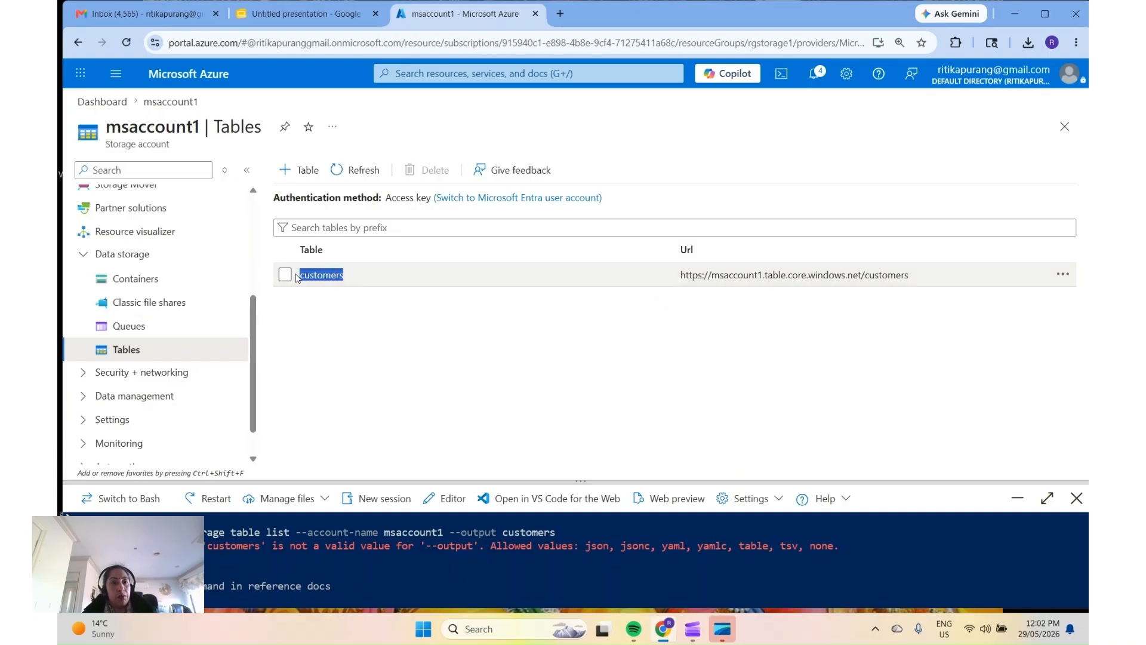
click(351, 7)
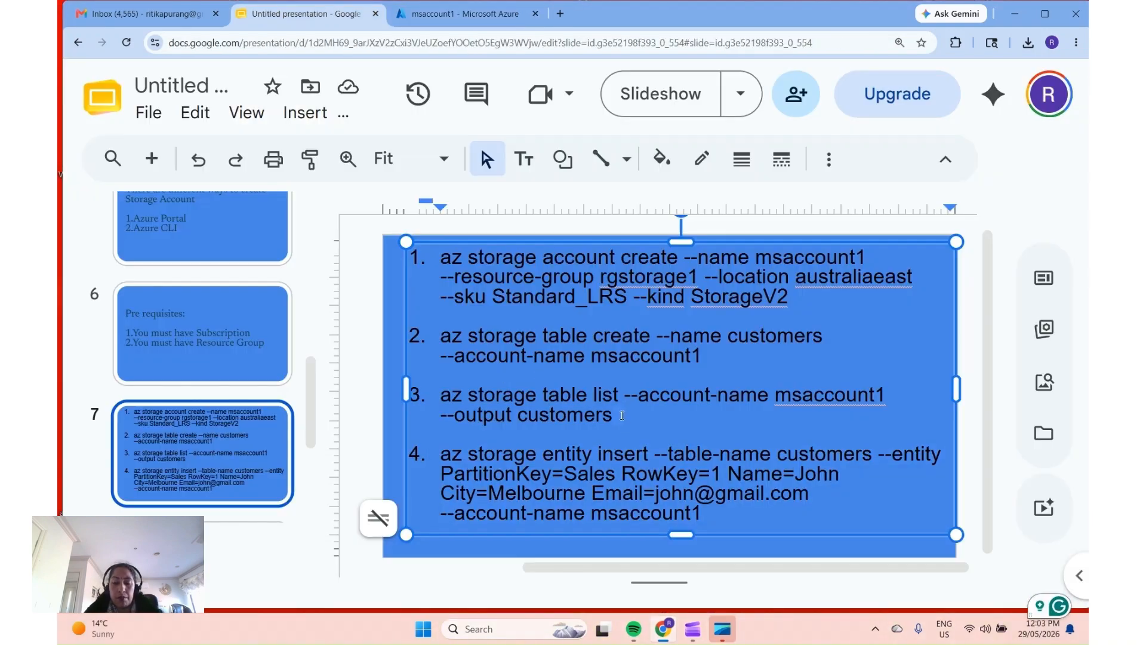
key(BackSpace)
key(BackSpace)
key(BackSpace)
key(BackSpace)
key(BackSpace)
key(BackSpace)
key(BackSpace)
key(BackSpace)
key(BackSpace)
key(BackSpace)
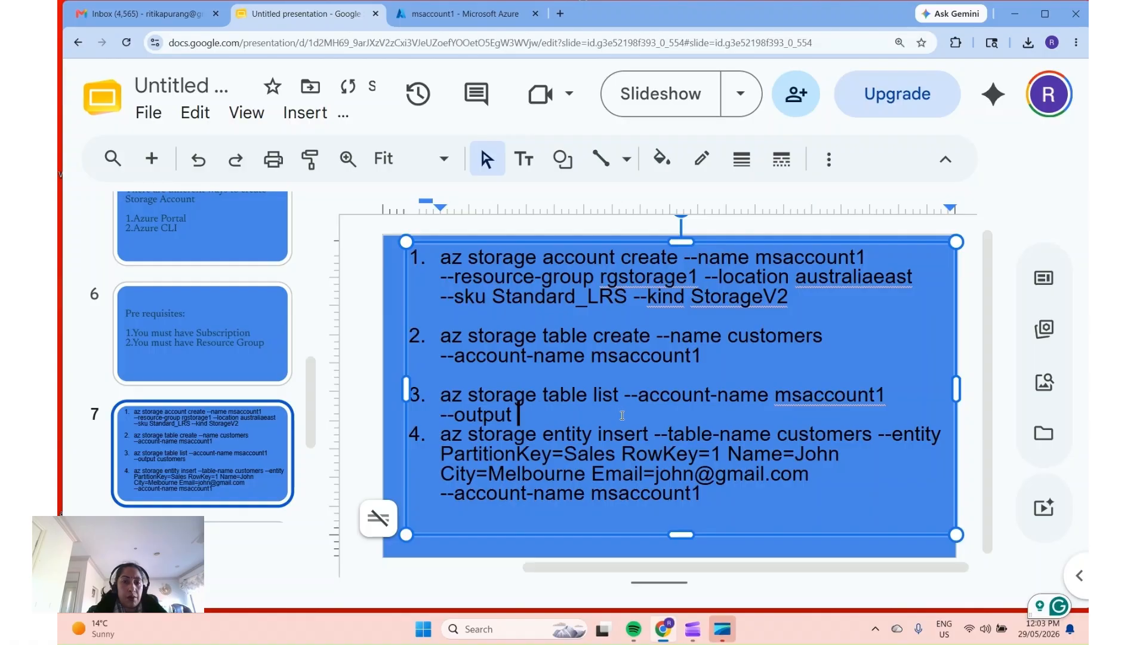
key(ctrl+v)
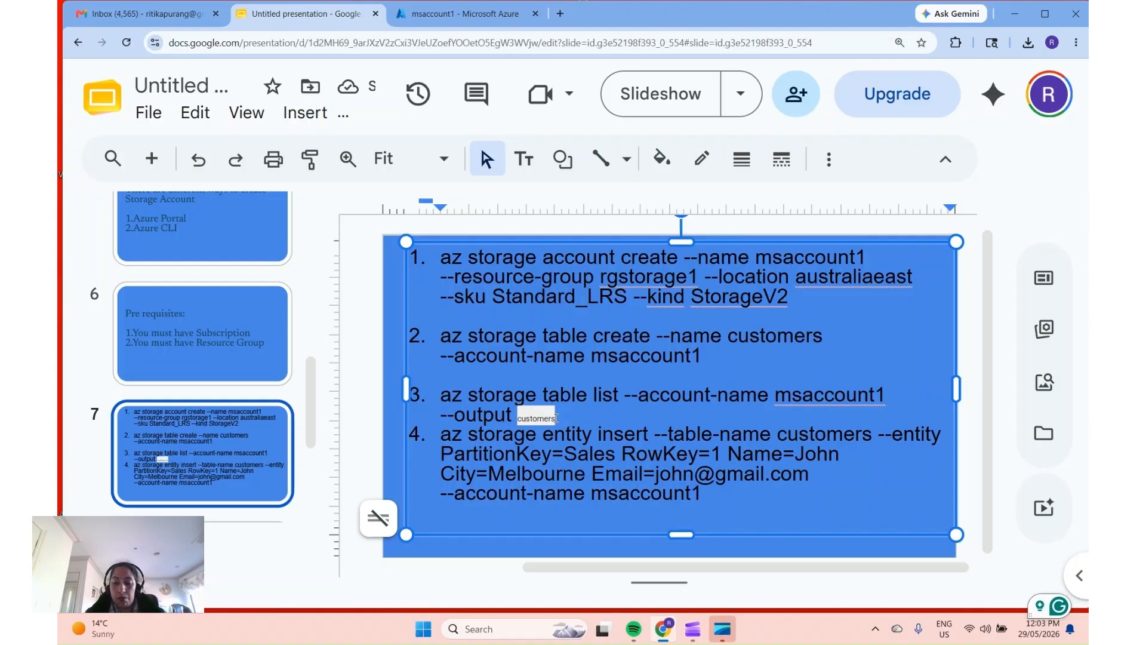
double_click(556, 418)
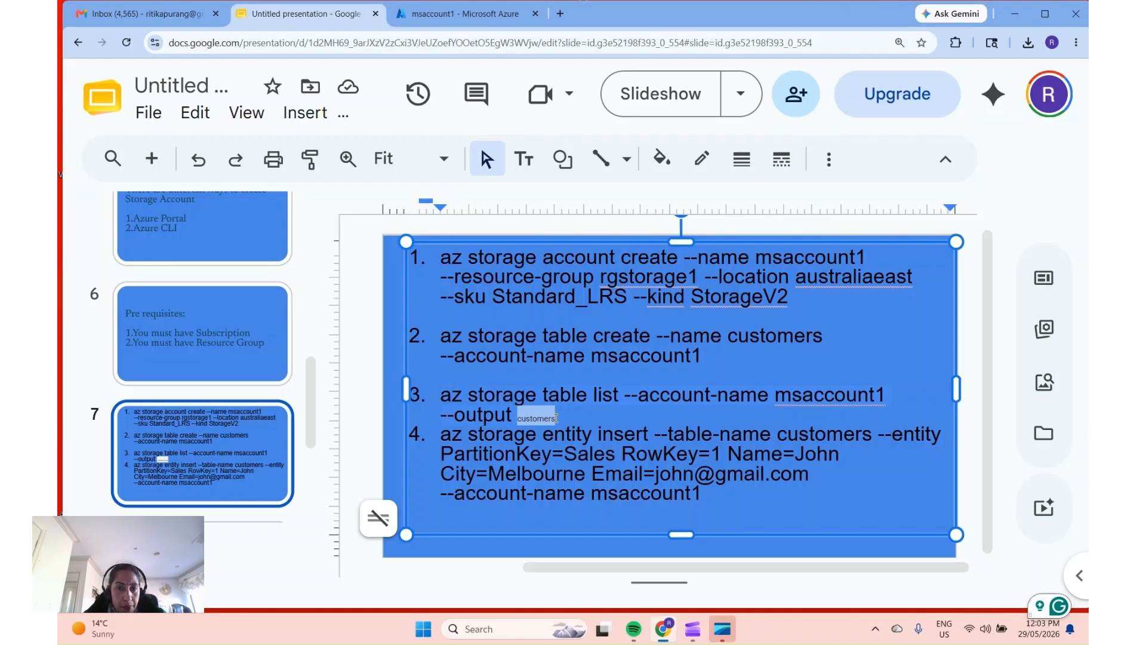
click(590, 413)
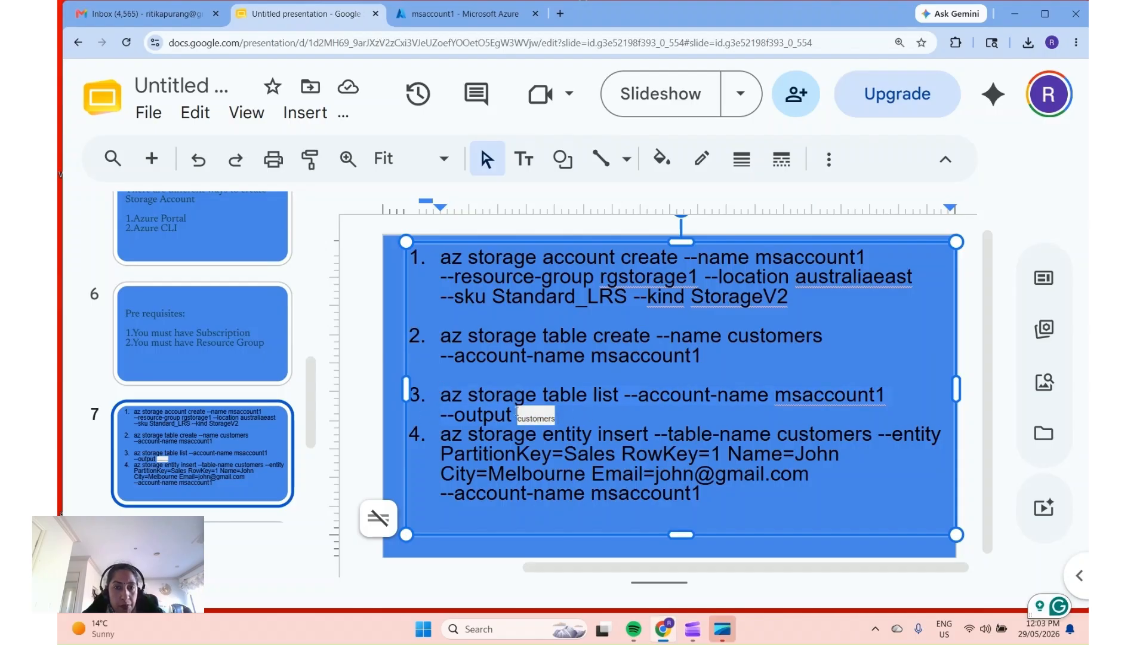
key(BackSpace)
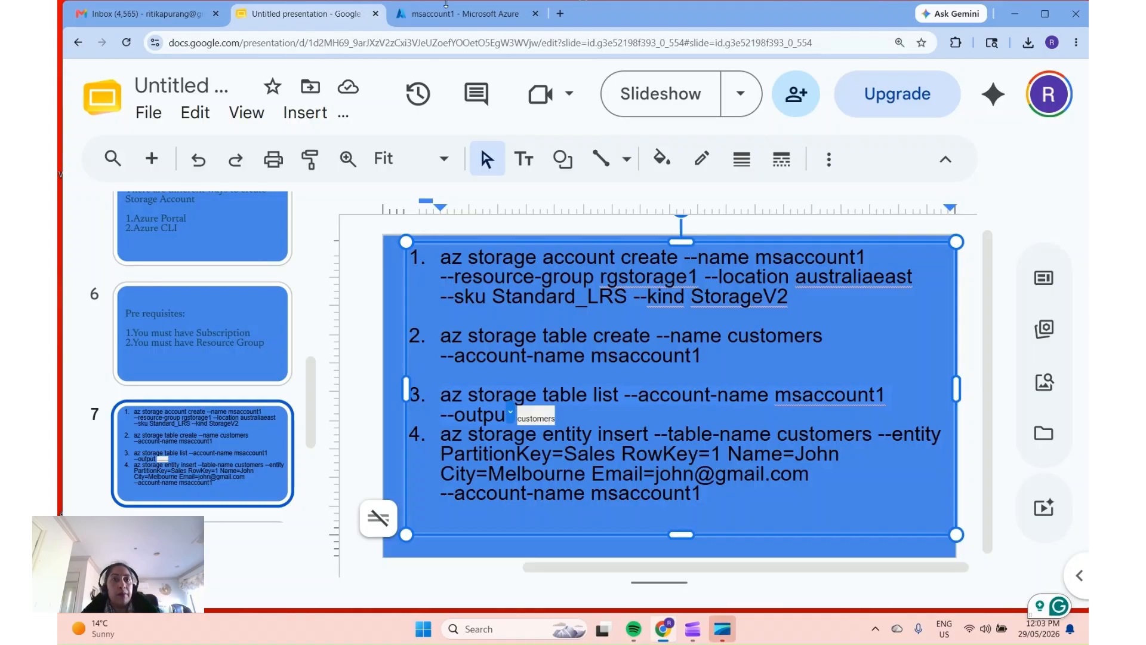
- Enlarge the Cloud Shell pane and try the msaccount1 table list command with --output but no value
click(448, 24)
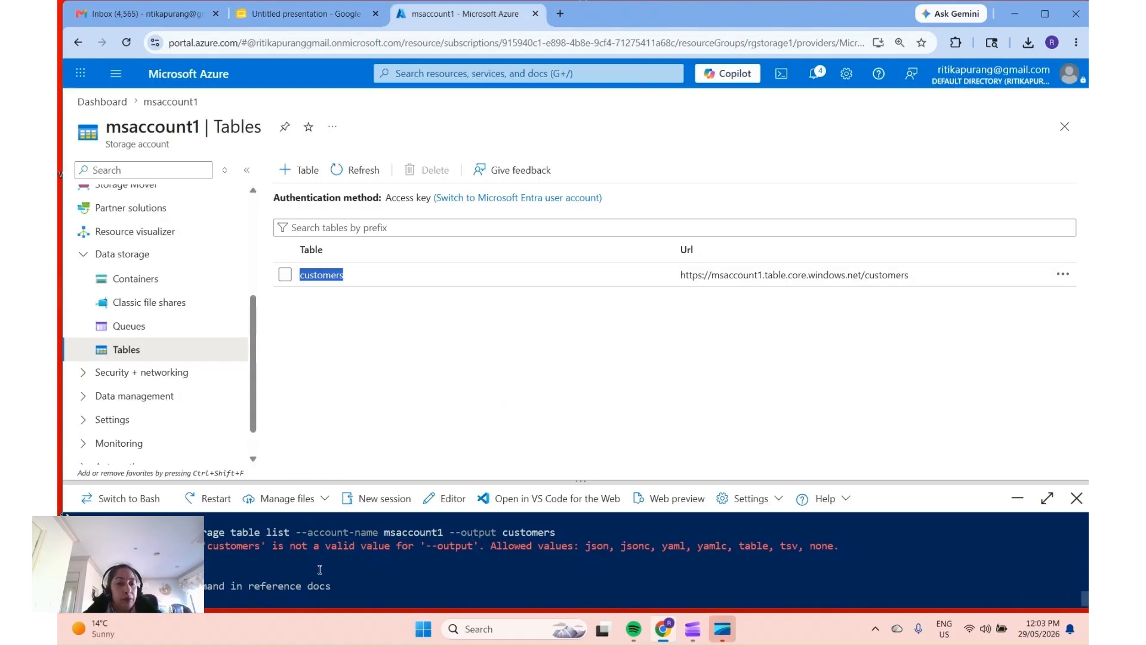
drag(438, 481, 435, 209)
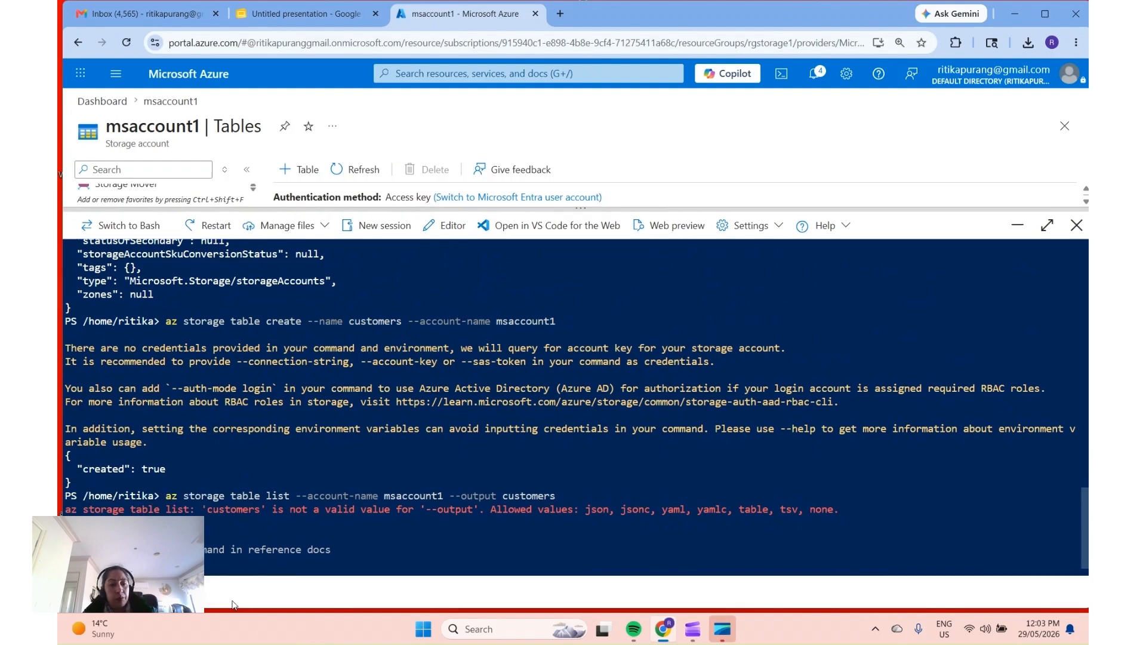
key(Up)
key(ctrl+Left)
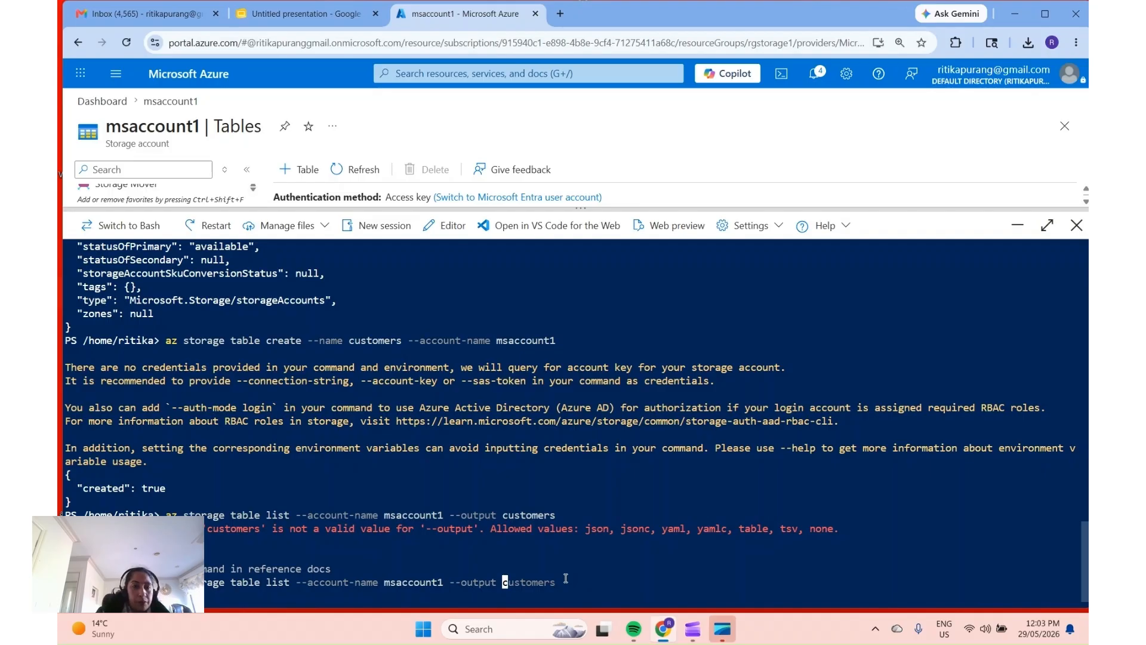
key(ctrl+Delete)
key(Return)
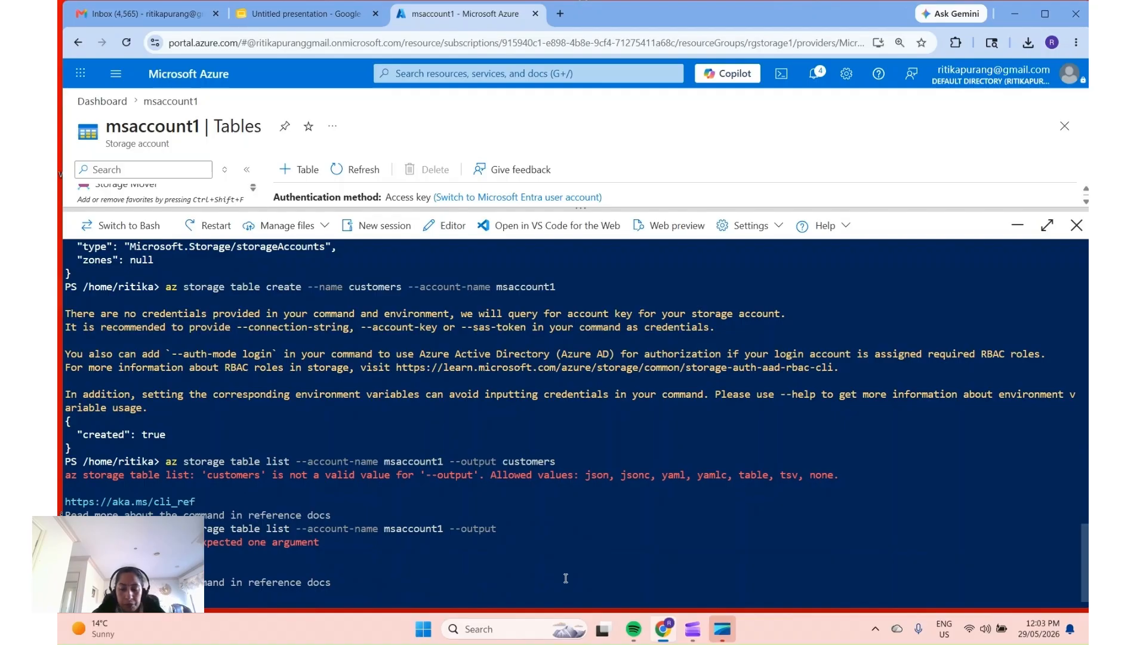
- Recall the table list command, remove its --output option, and list the tables of msaccount1
key(Up)
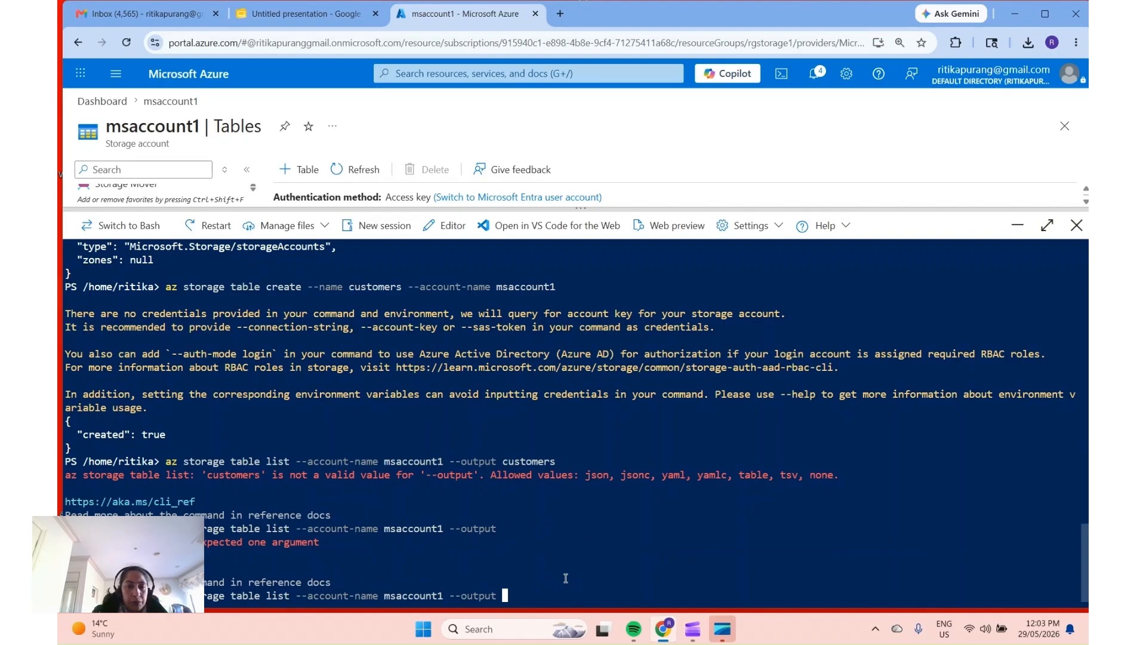
key(Left)
key(Left)
key(Left)
key(Left)
key(Left)
key(Left)
key(Left)
key(Left)
key(Left)
key(Left)
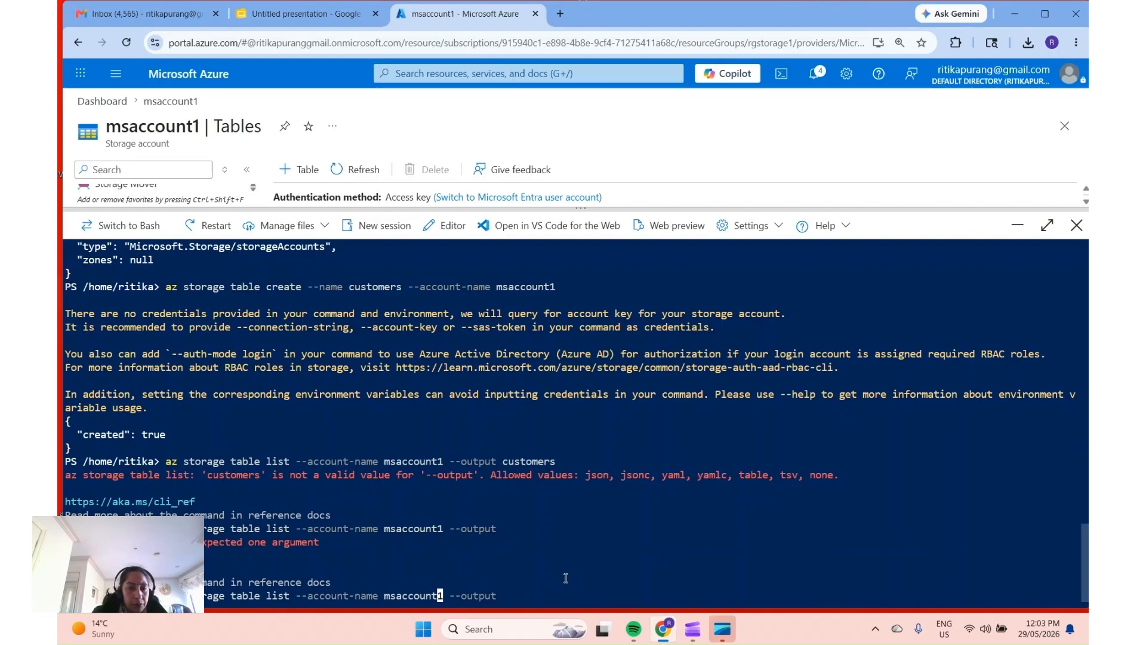
key(End)
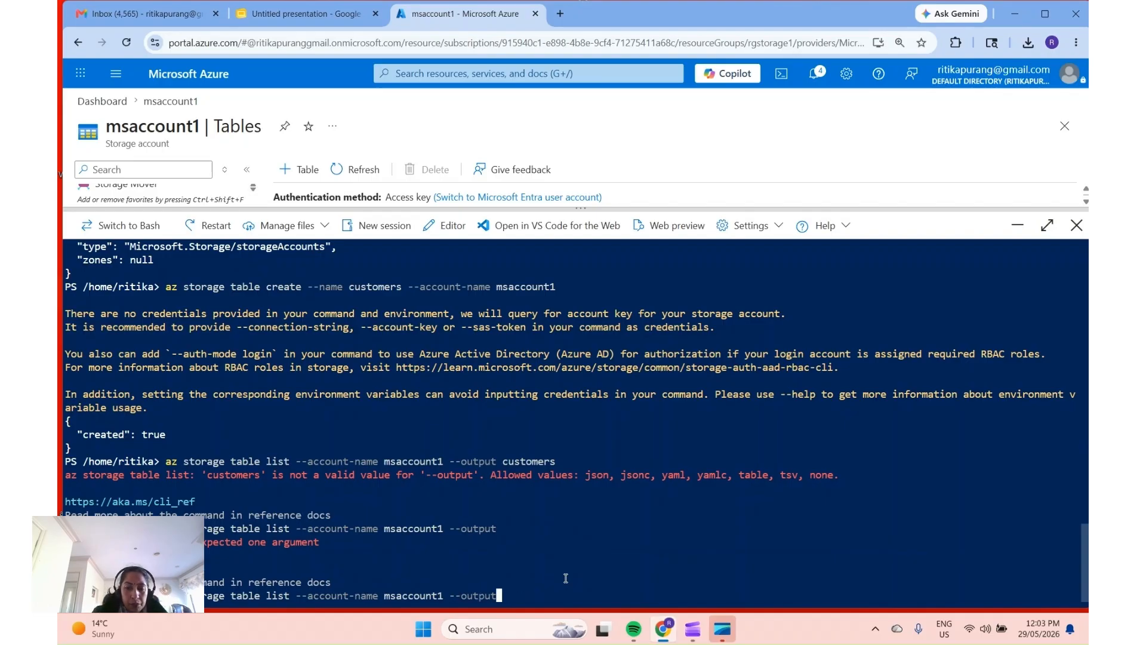
key(Left)
key(Left)
key(Left)
key(Left)
key(Left)
key(Left)
key(Left)
key(Left)
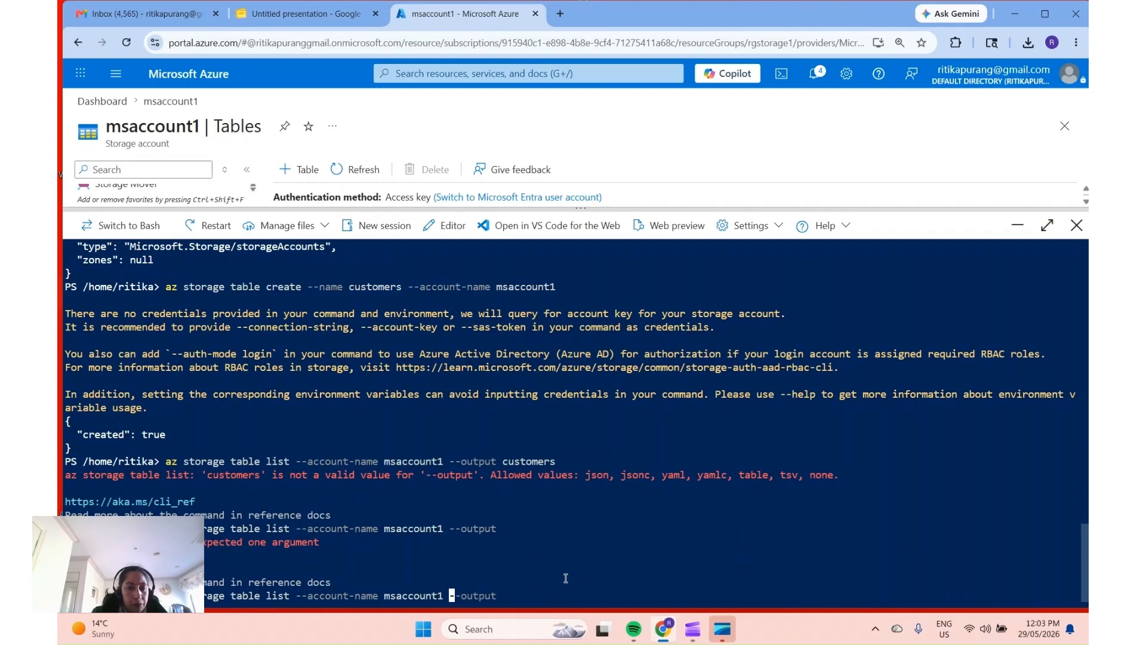
key(Left)
key(Delete)
key(Delete)
key(Delete)
key(Delete)
key(Delete)
key(Delete)
key(Delete)
key(Delete)
key(Delete)
key(Return)
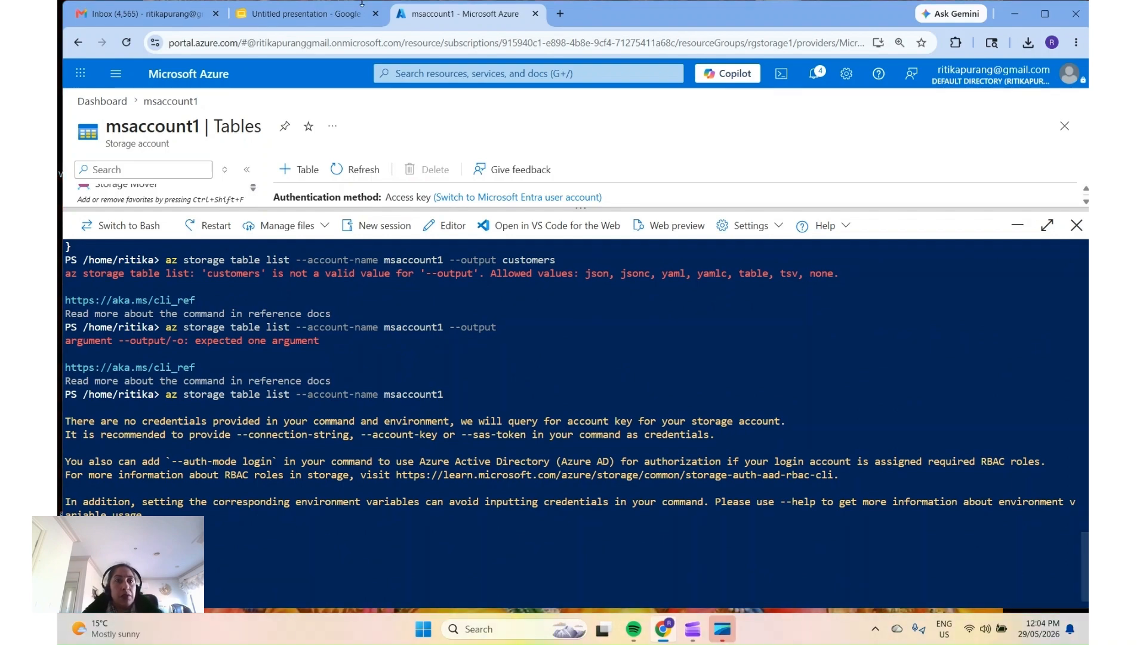
- In the Google Slides presentation, delete --output customers from command 3 on slide 7 and keep a blank line before command 4
click(305, 13)
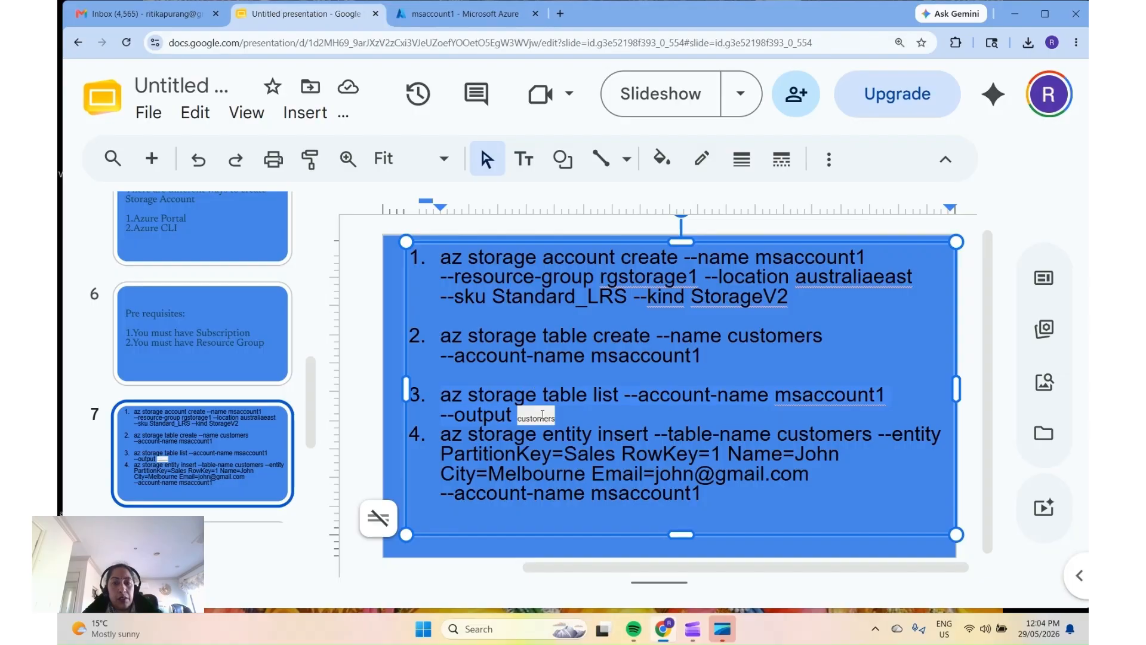
key(BackSpace)
key(BackSpace)
key(BackSpace)
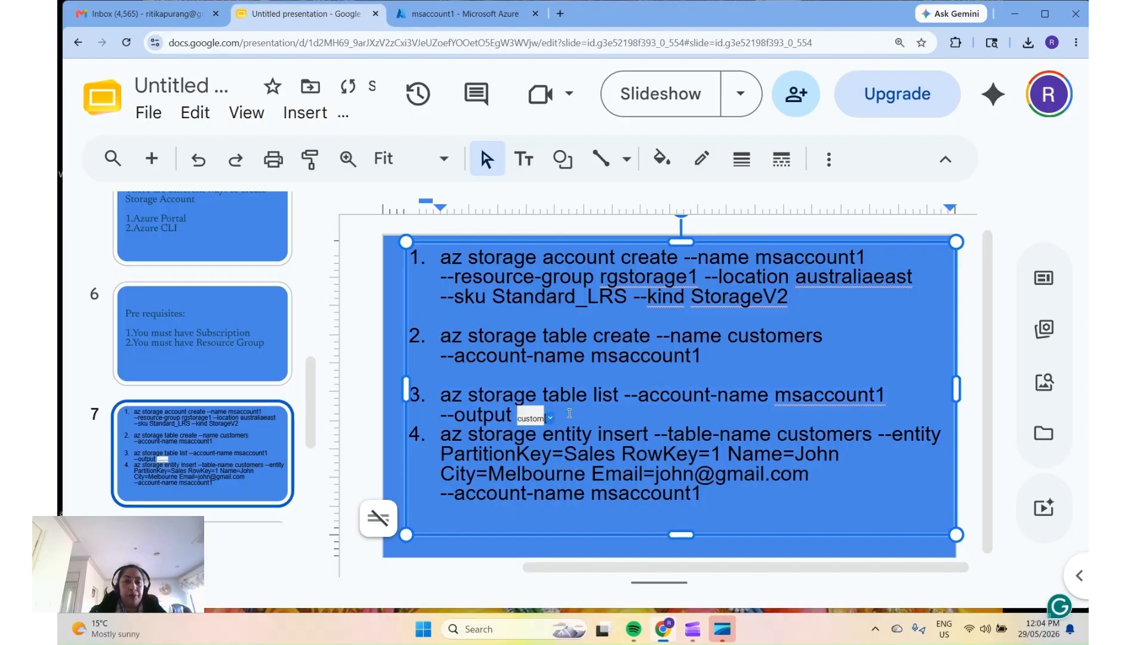
key(BackSpace)
key(BackSpace)
key(BackSpace)
key(BackSpace)
key(BackSpace)
key(BackSpace)
key(BackSpace)
key(BackSpace)
key(BackSpace)
key(BackSpace)
key(BackSpace)
key(BackSpace)
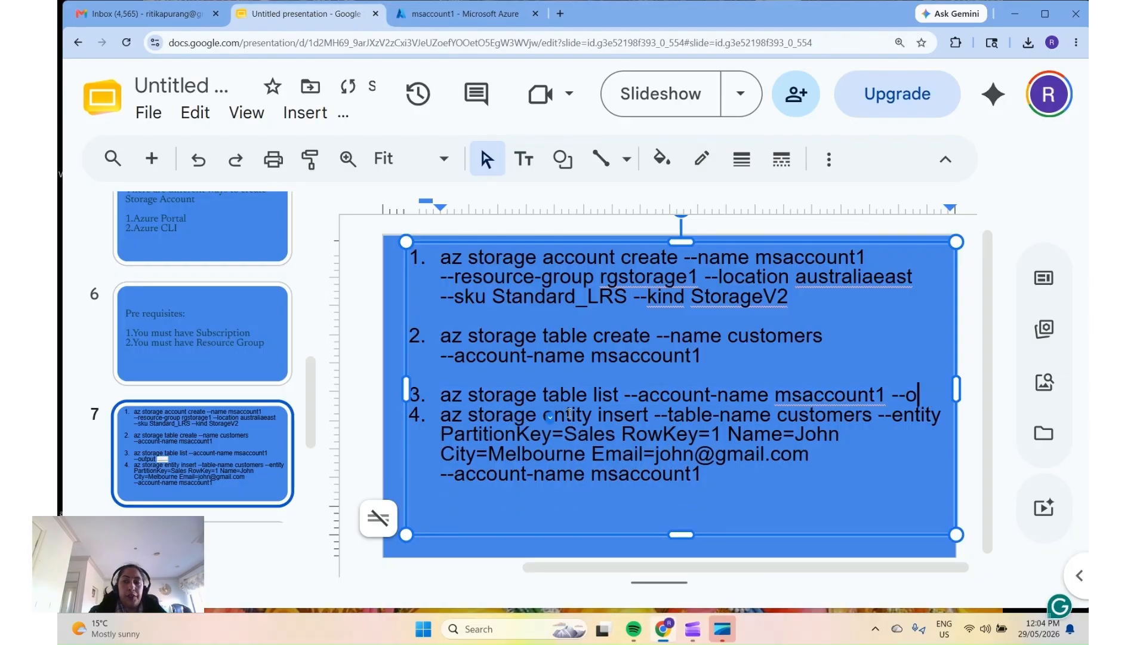
key(BackSpace)
key(BackSpace)
key(BackSpace)
key(BackSpace)
key(Return)
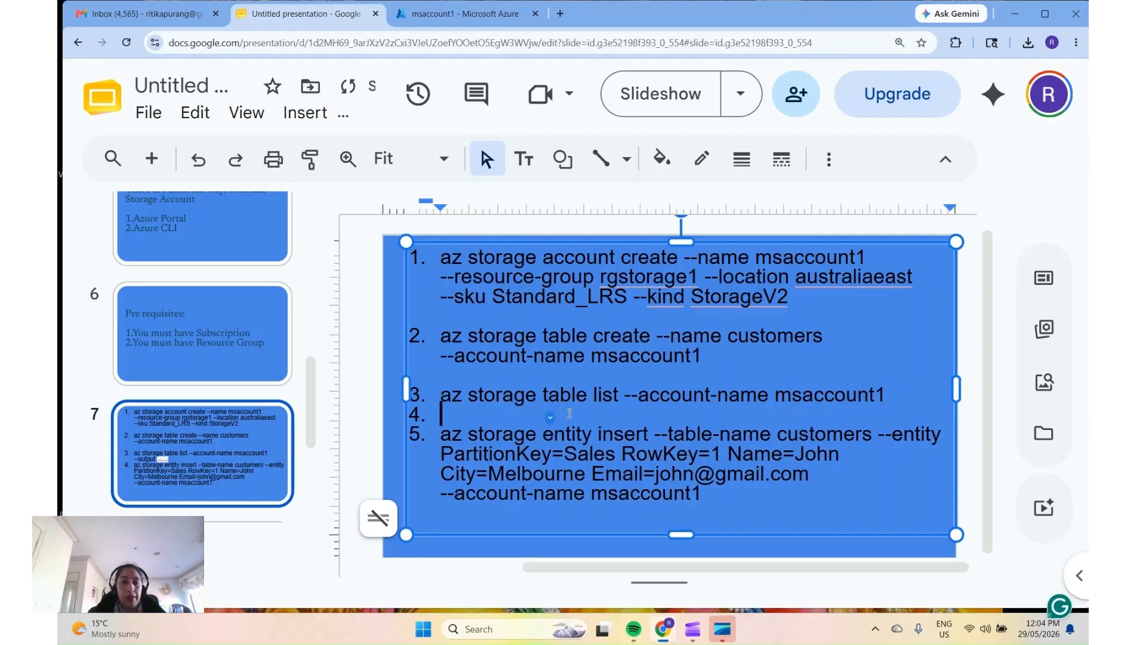
key(BackSpace)
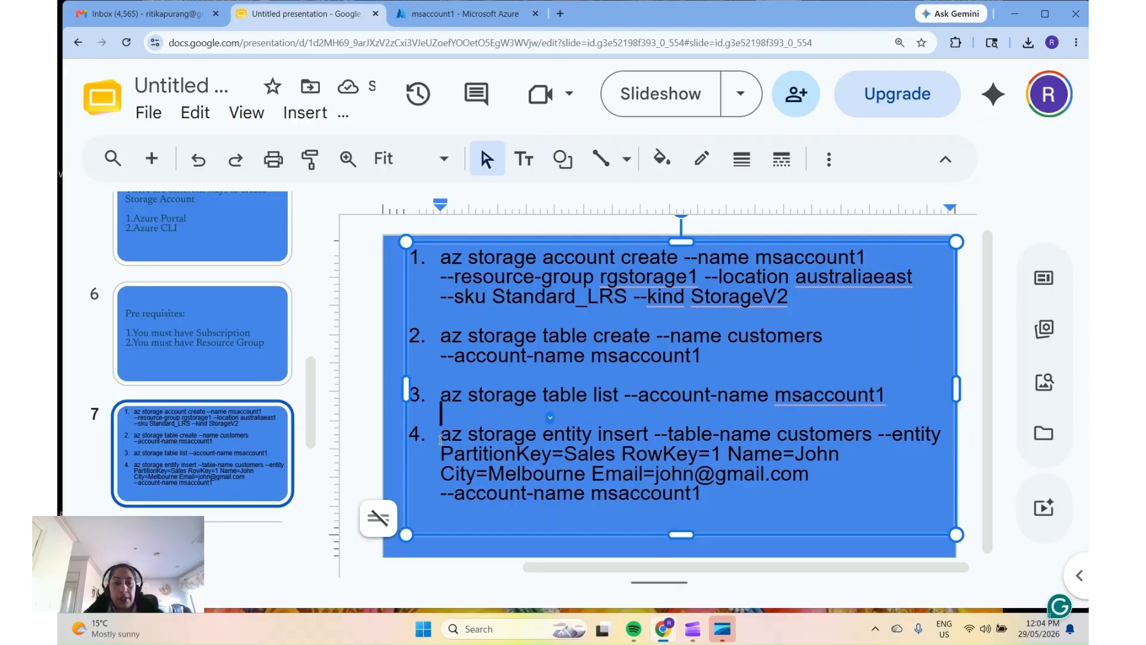
- Copy command 4 from slide 7 and run it in Cloud Shell, inserting the PartitionKey Sales, RowKey 1 entity into msaccount1's customers table
click(440, 440)
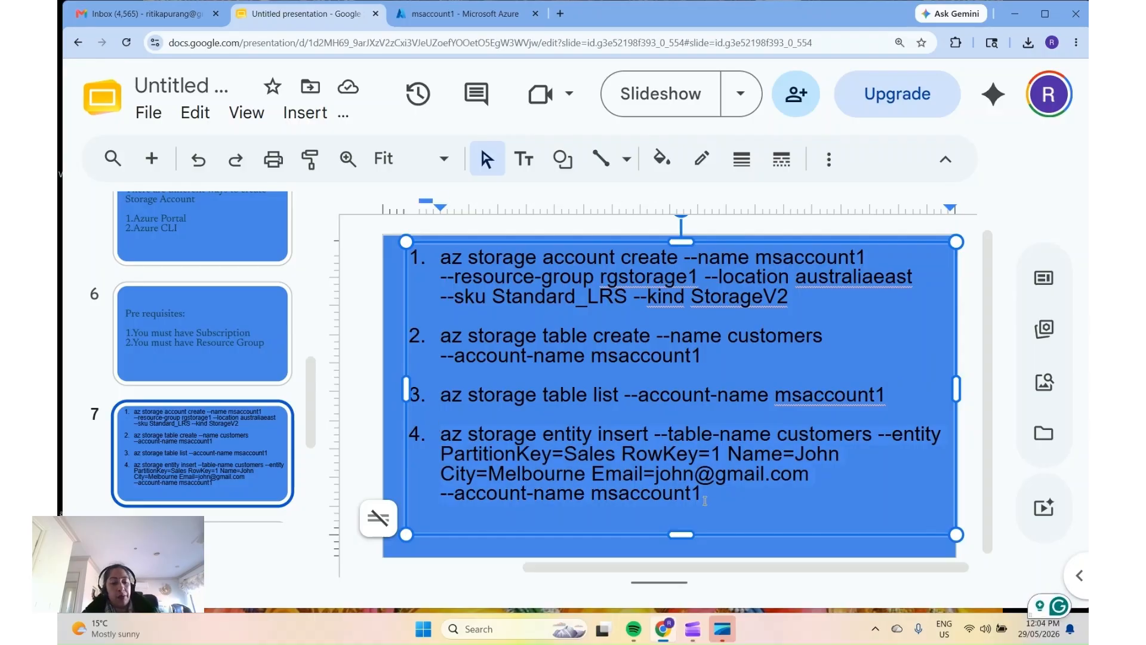
click(425, 13)
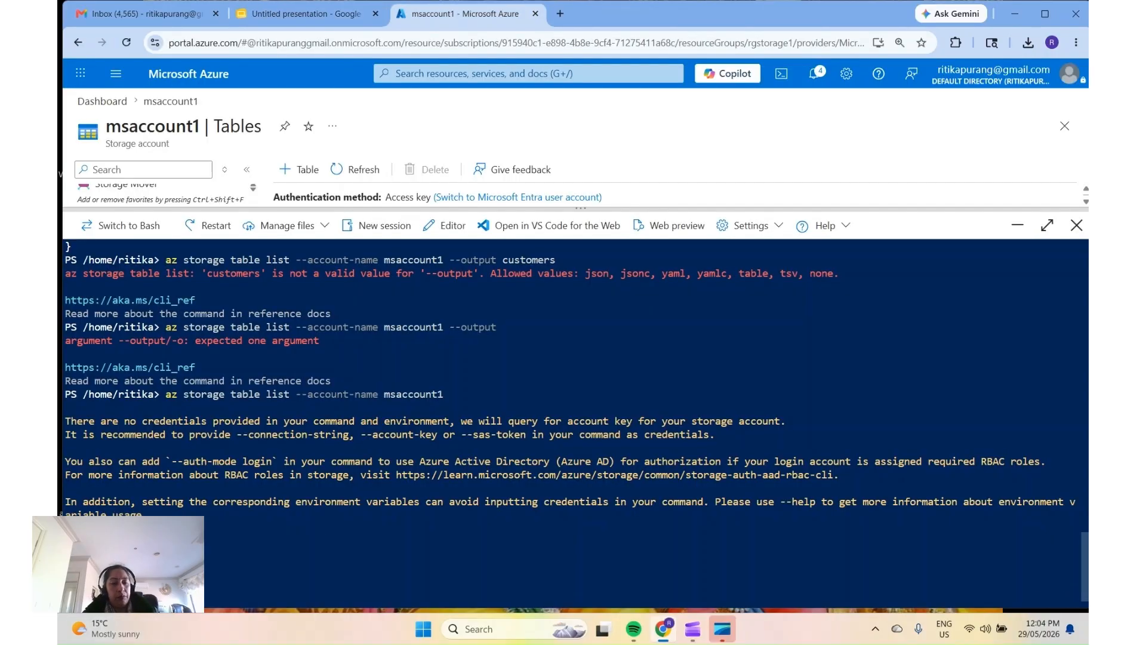
key(ctrl+v)
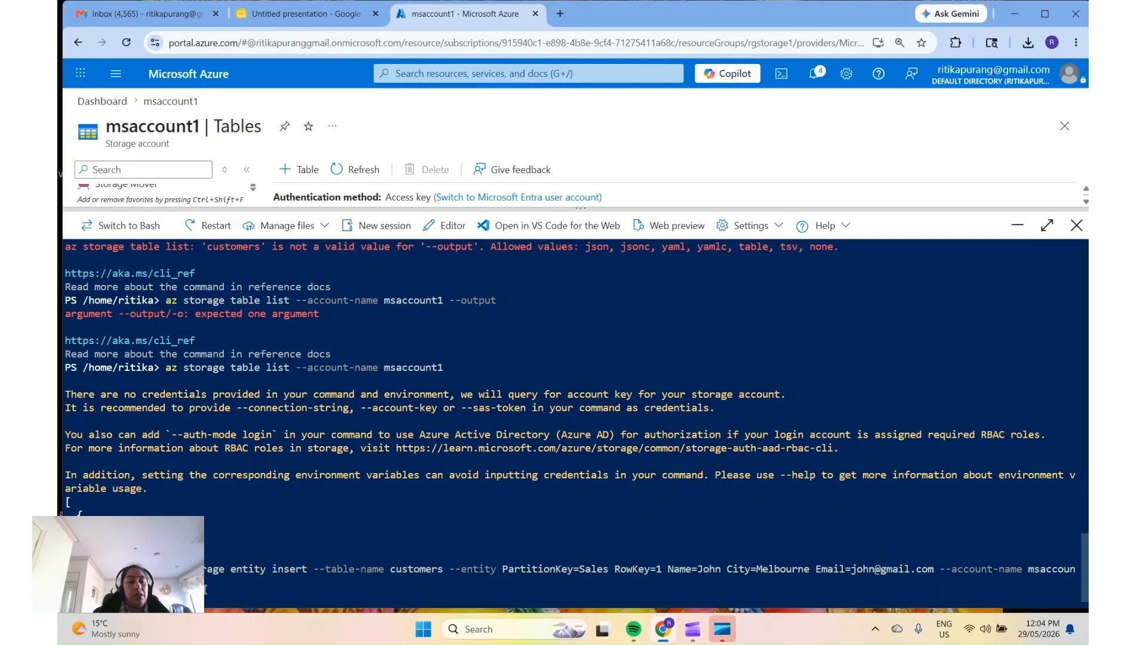
key(Return)
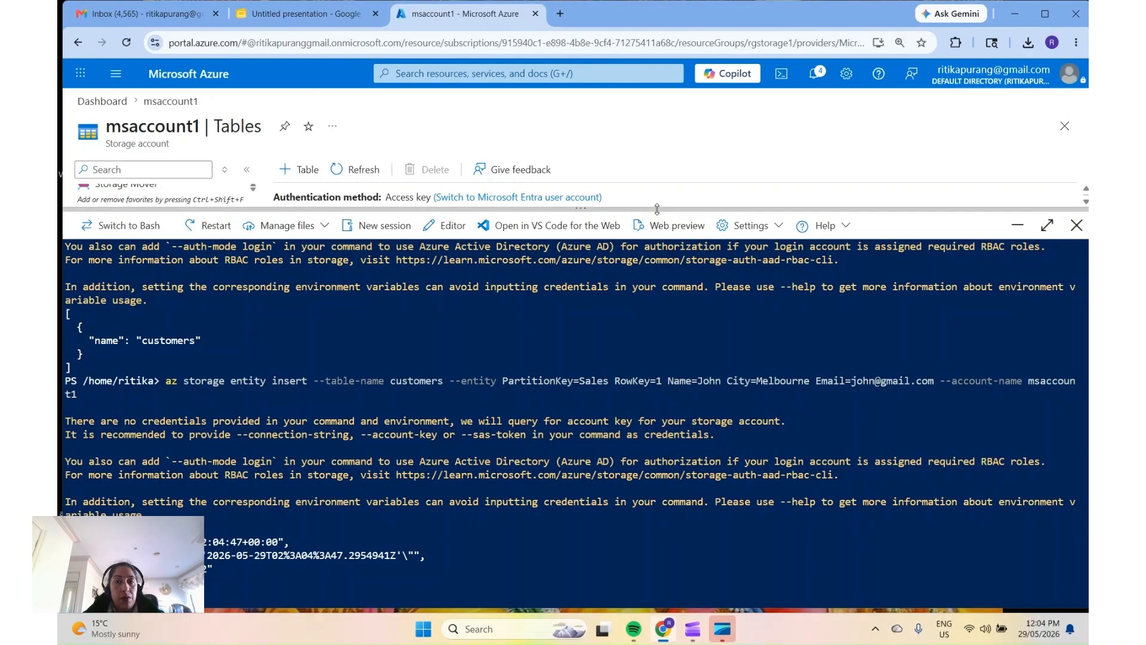
- Shrink the Cloud Shell pane and view the entities of the customers table in msaccount1's Storage browser
drag(656, 211, 646, 534)
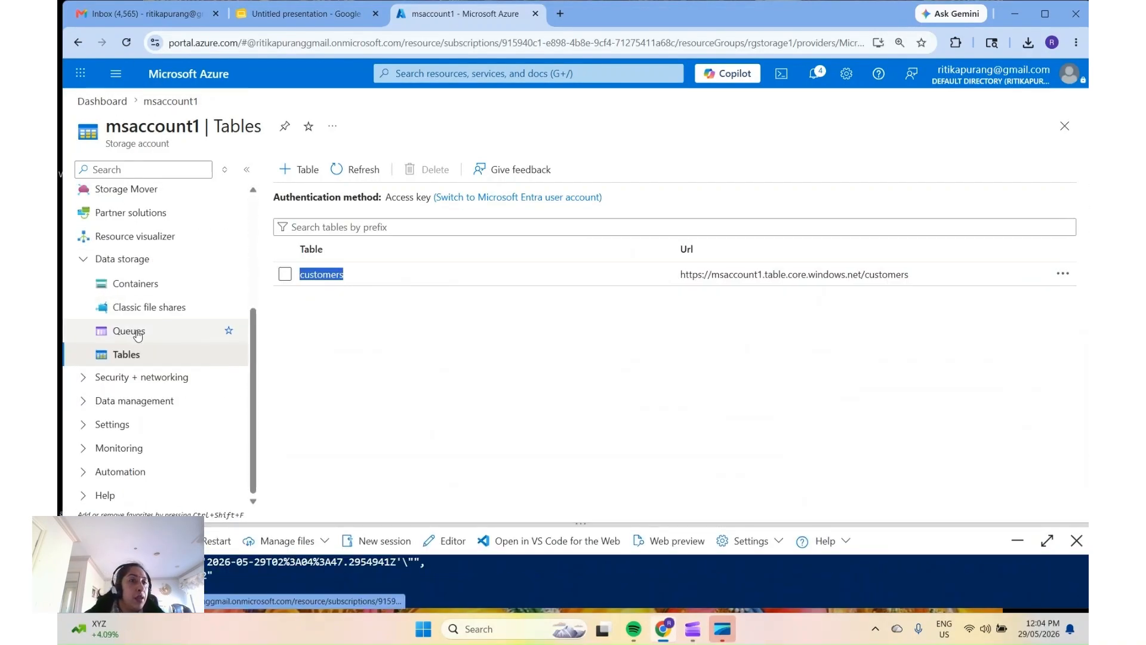
scroll(143, 334, up, 2)
click(134, 301)
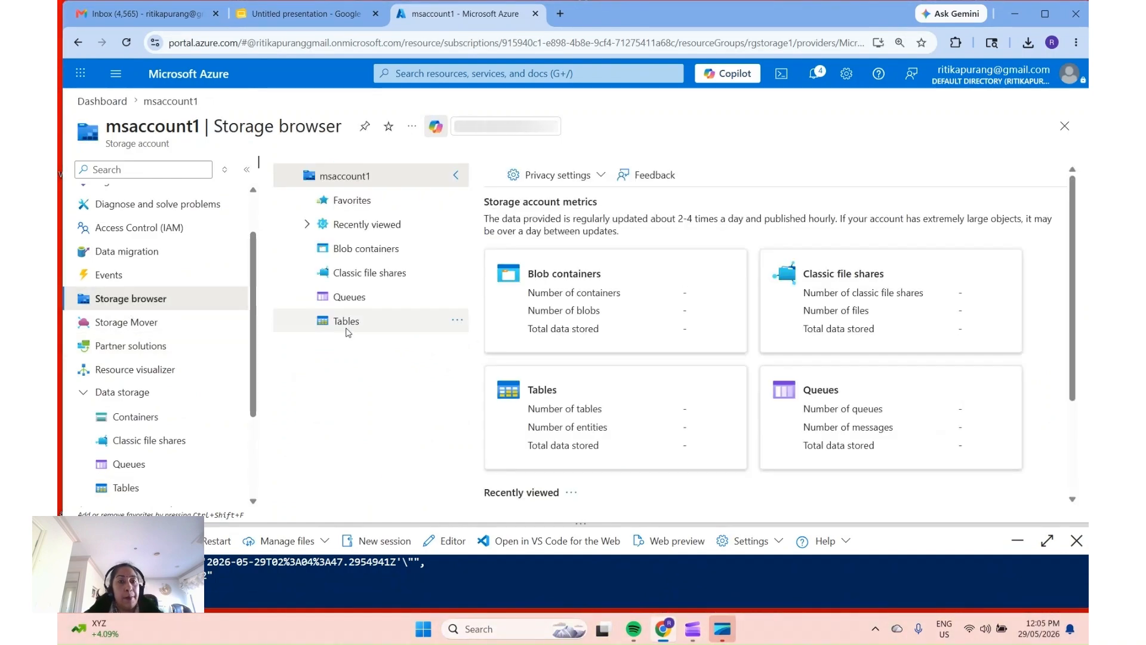
click(349, 330)
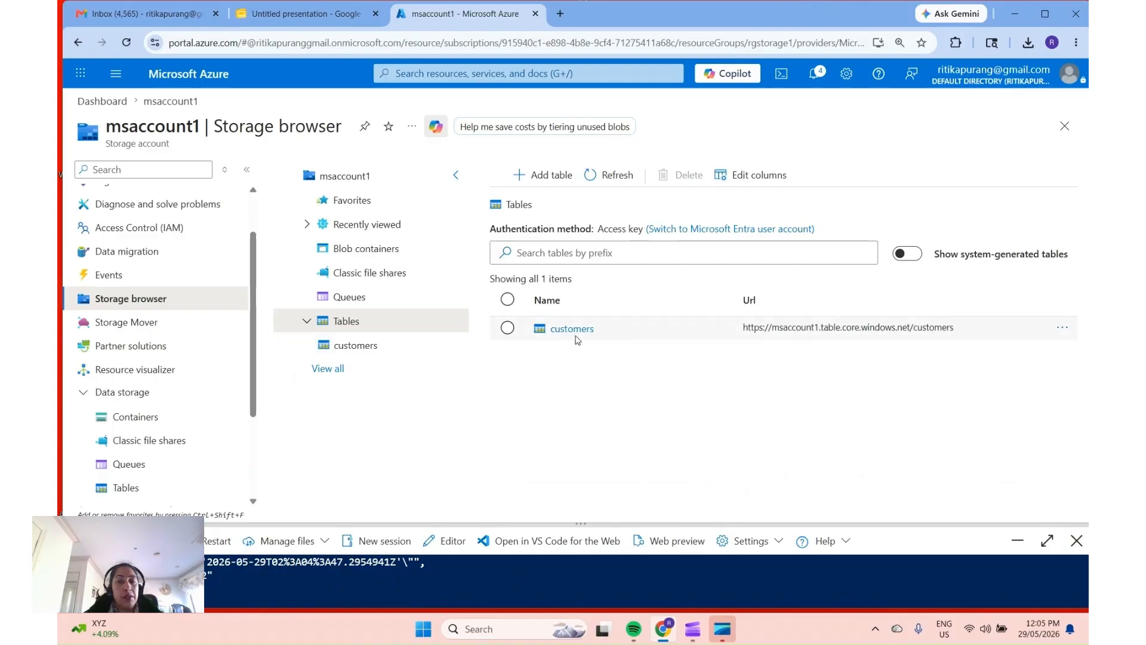
click(570, 330)
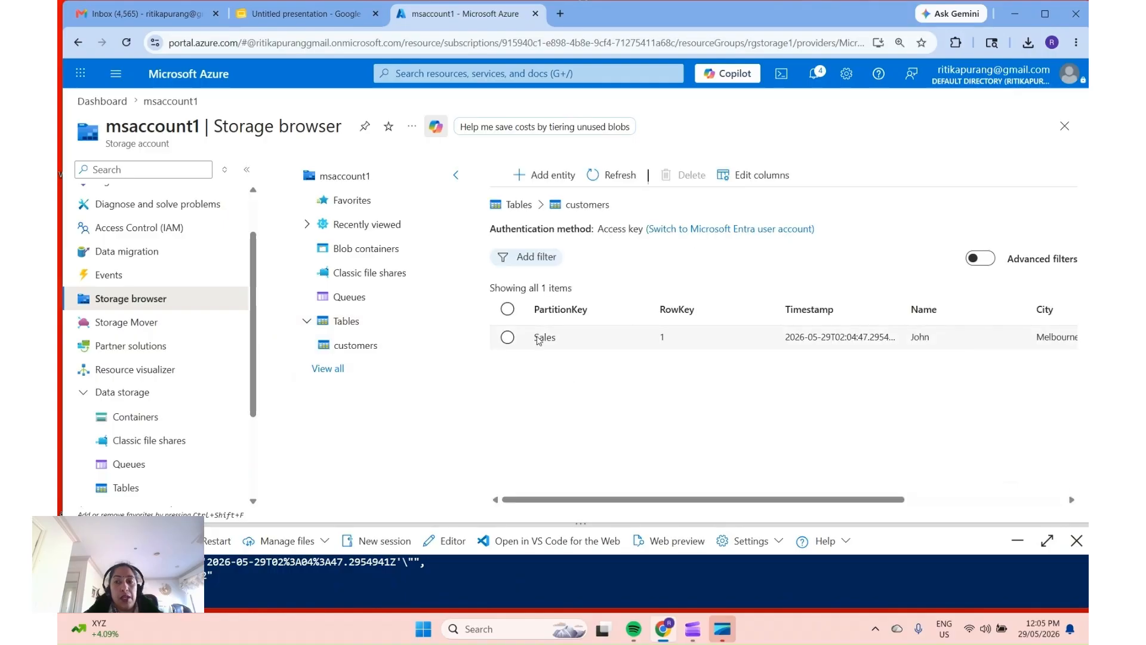
drag(865, 503, 770, 501)
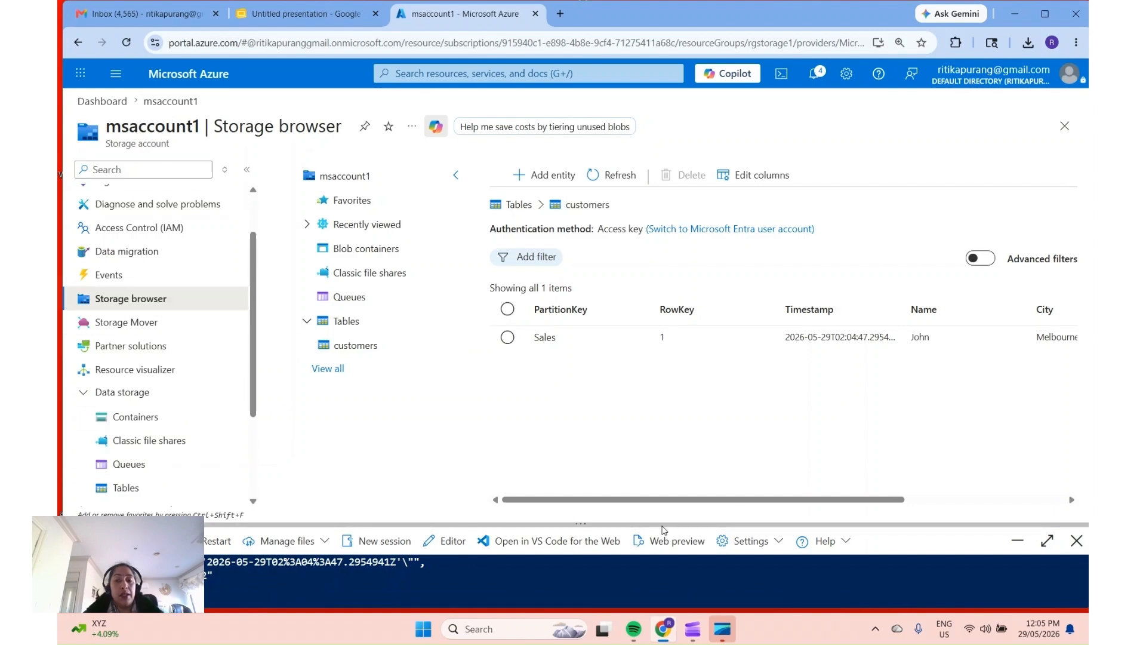
- Enlarge the Cloud Shell pane, close the disconnected session, and return to the Azure portal home page
drag(663, 530, 662, 236)
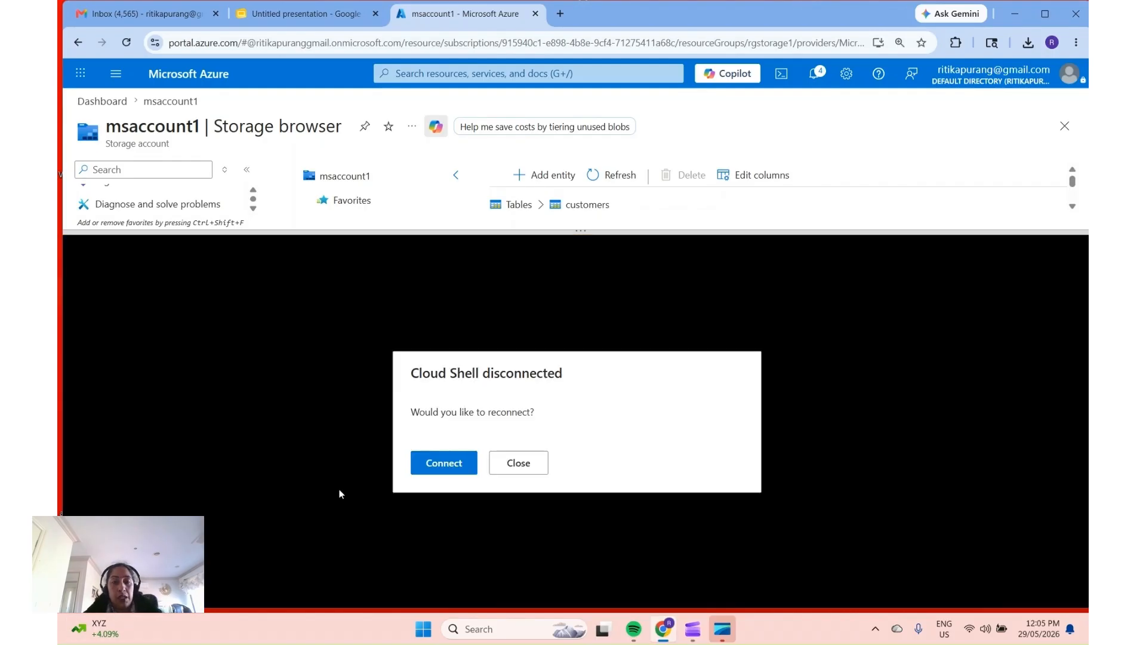
click(514, 464)
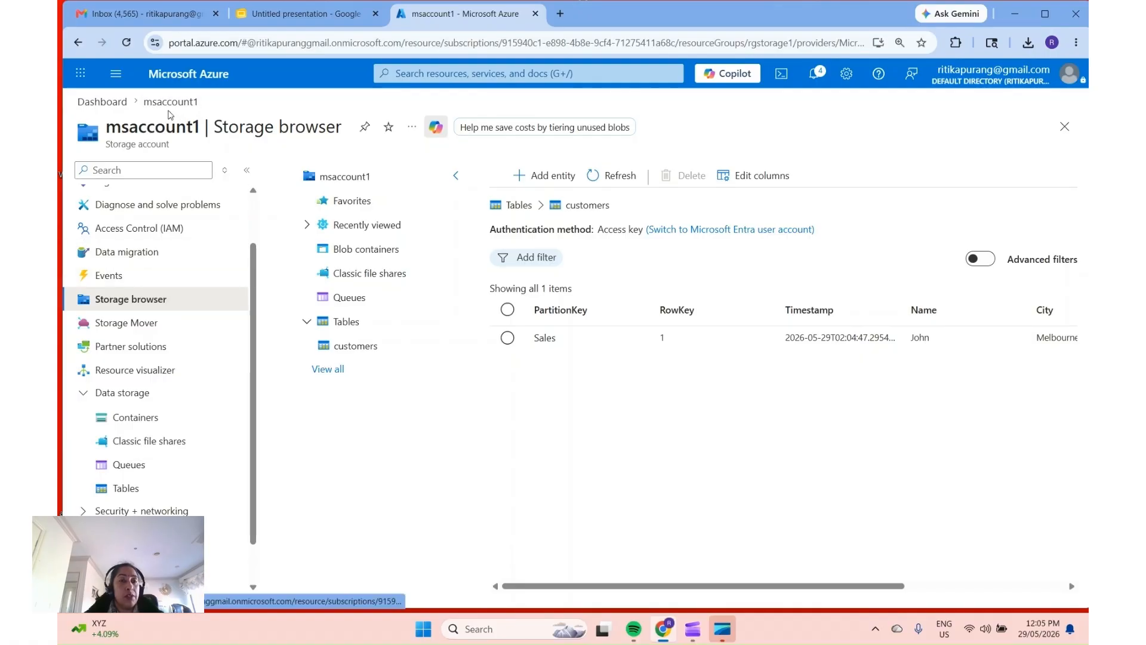
key(ctrl+shift+f)
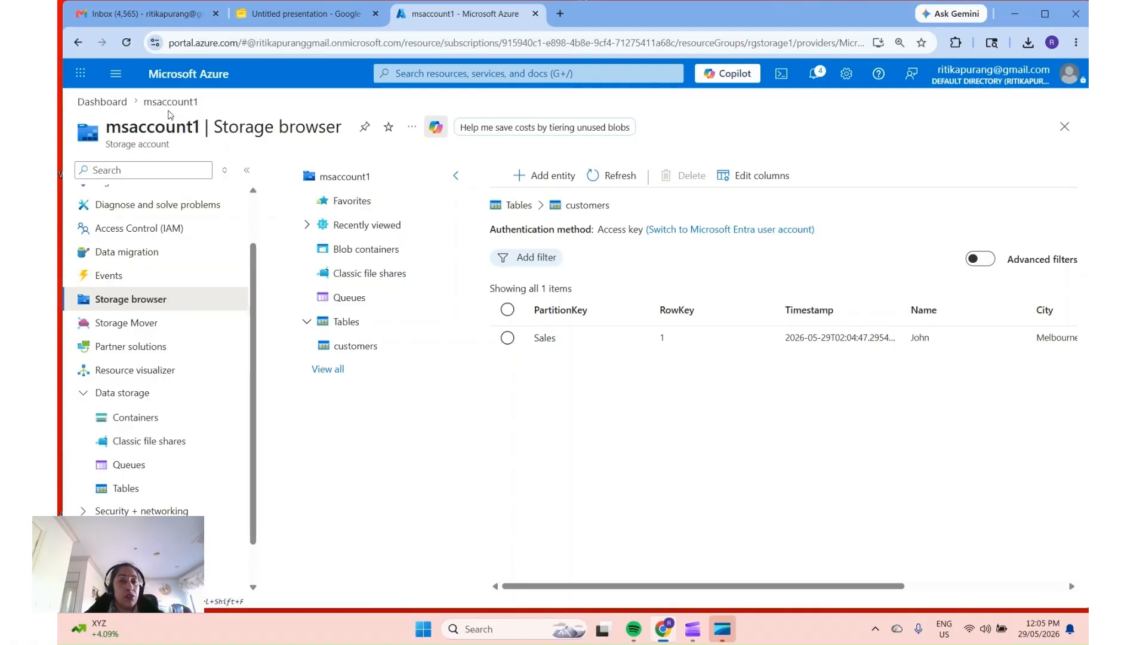
click(103, 101)
click(116, 74)
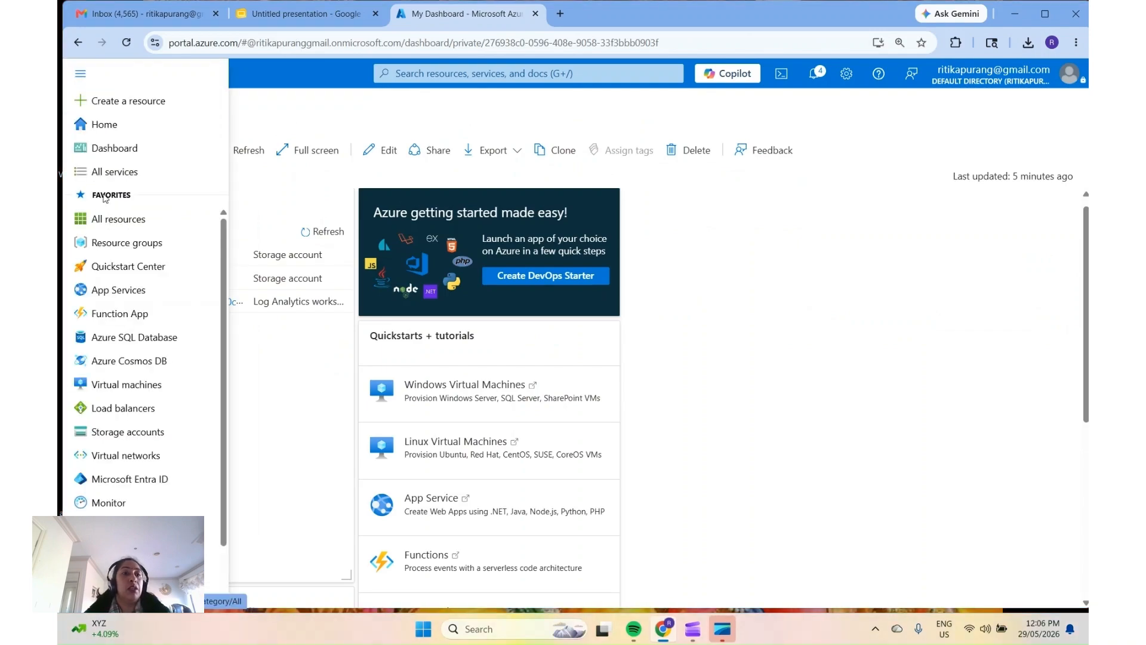
click(100, 125)
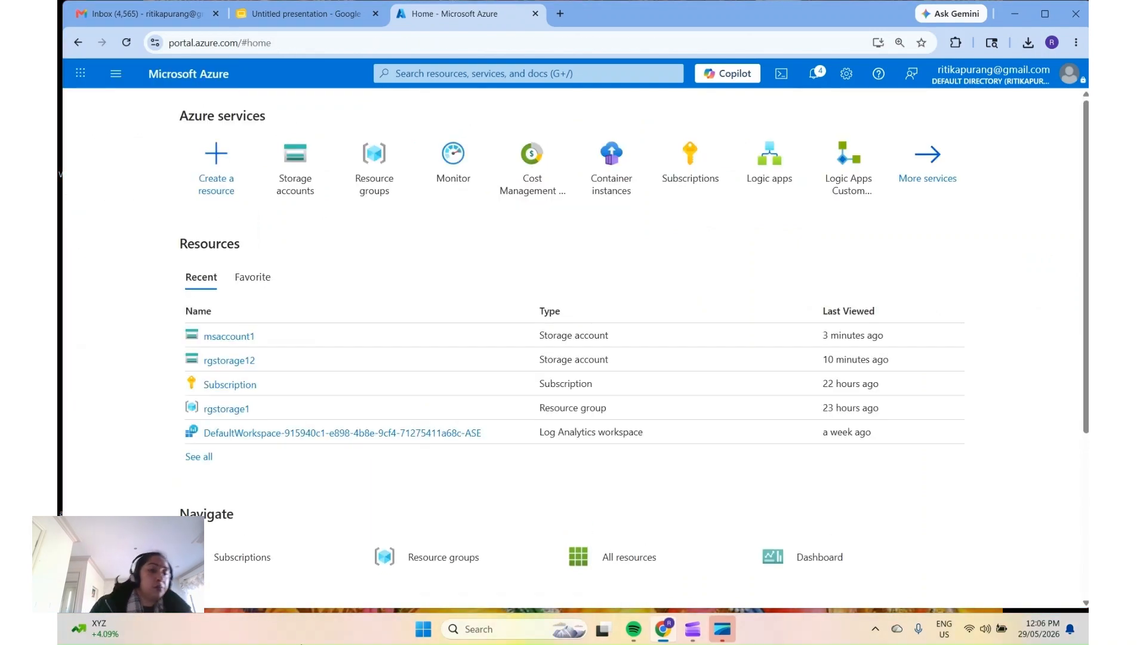
- Delete the storage account msaccount1 with its contents, entering its copied name to confirm
click(239, 338)
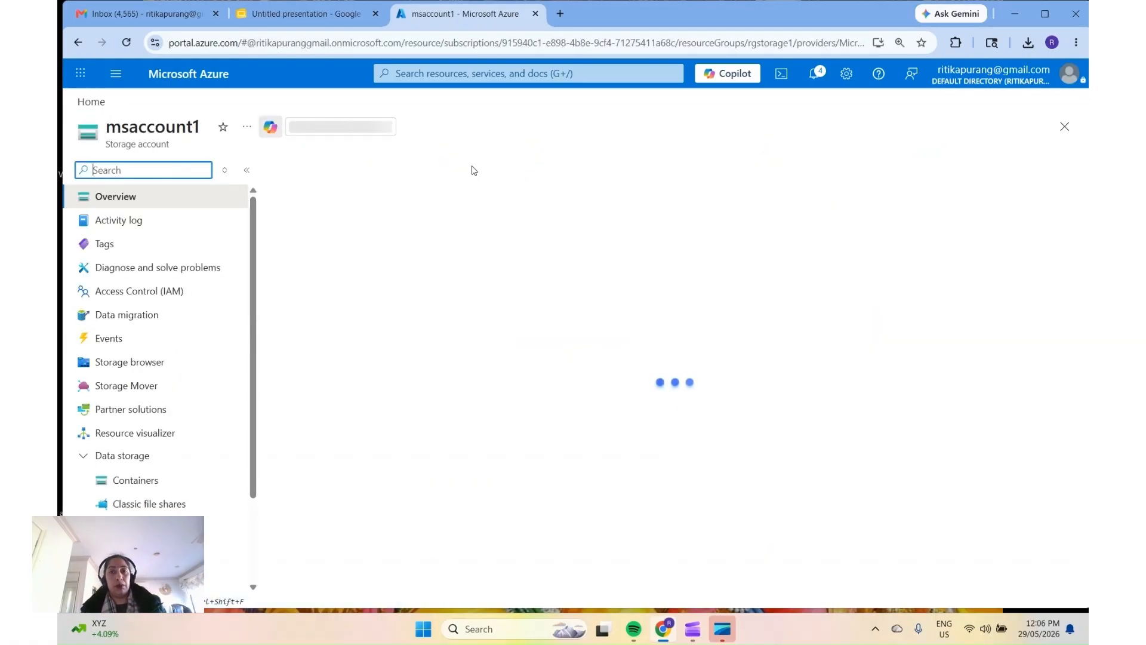
click(453, 170)
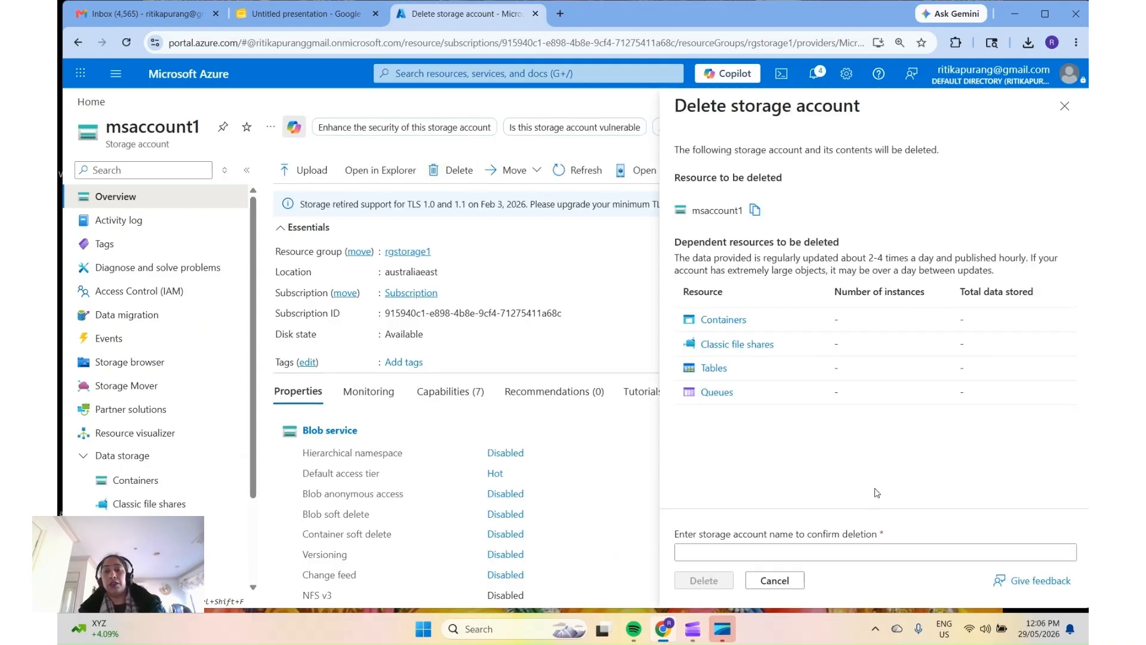
click(755, 210)
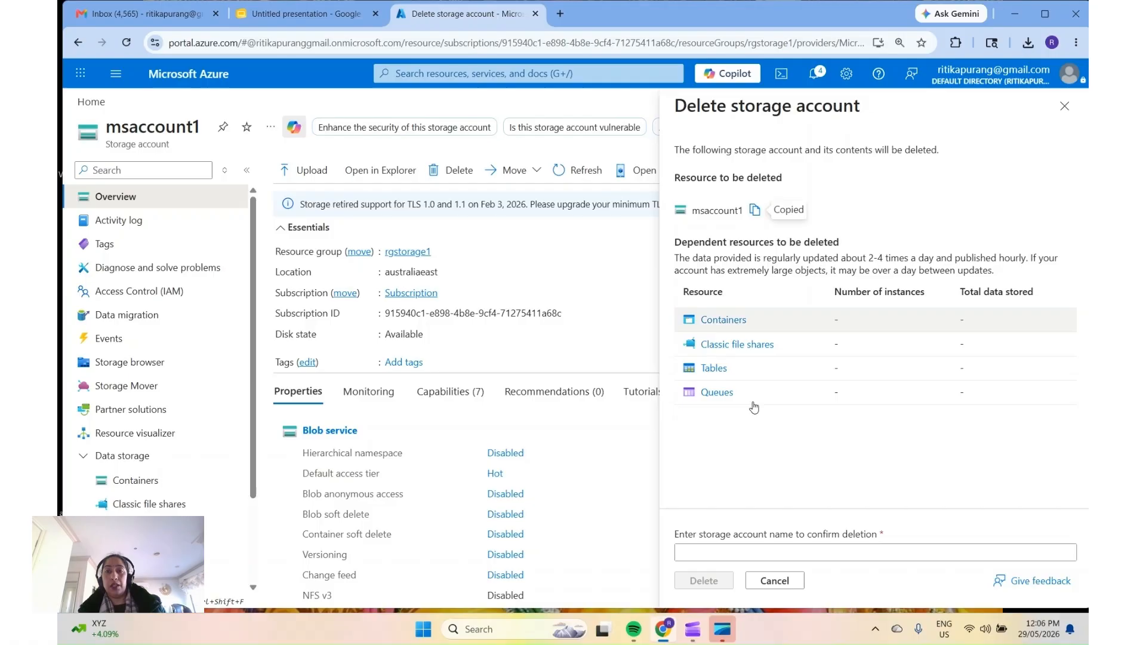
click(734, 551)
key(ctrl+v)
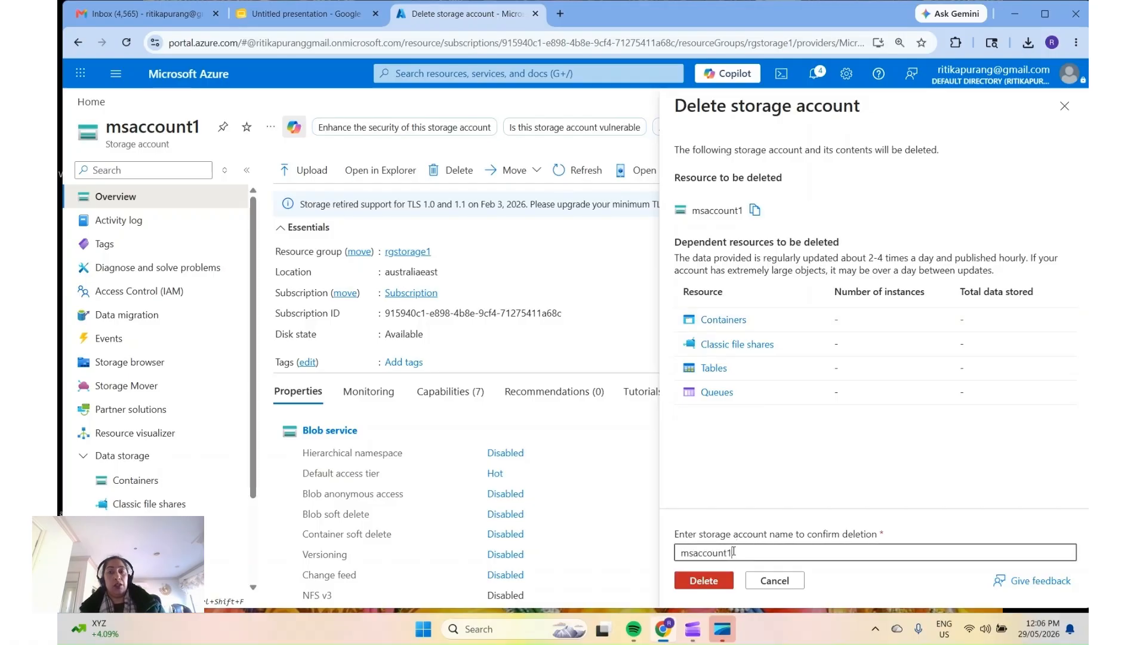
click(704, 583)
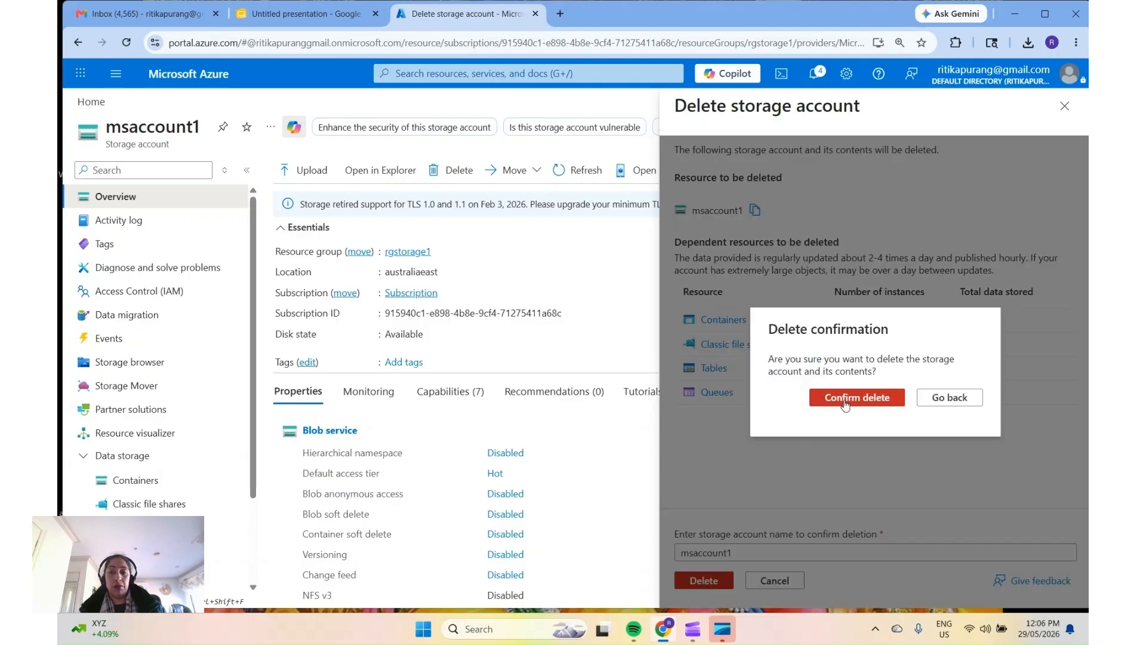
click(845, 401)
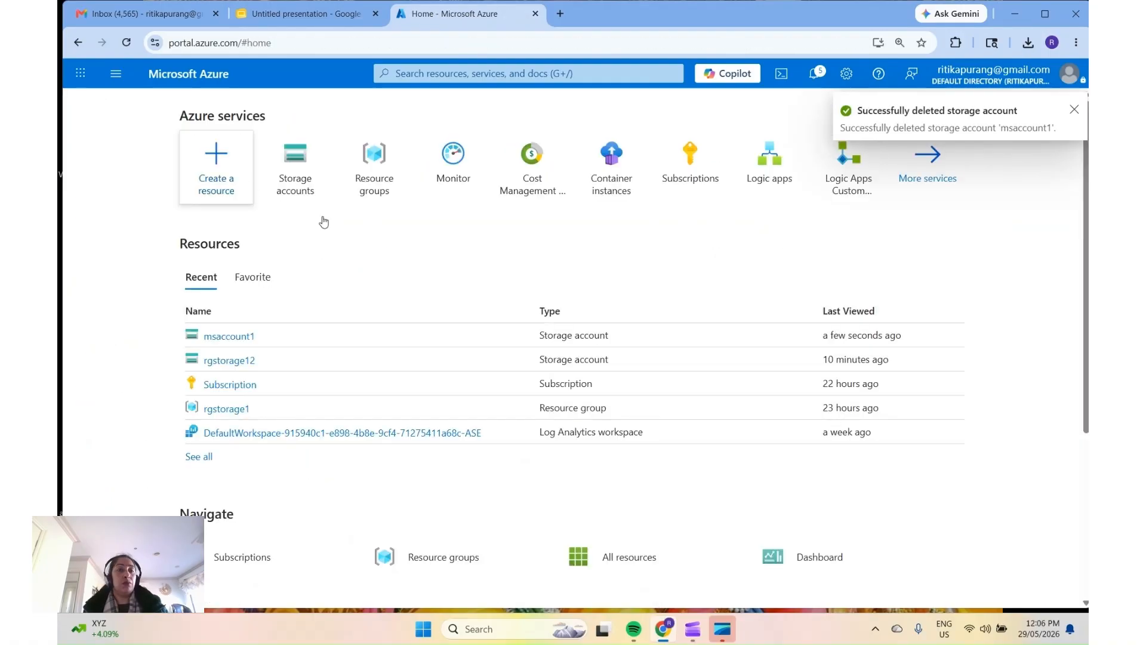
- Delete the storage account rgstorage12 with its contents, entering its copied name to confirm, and dismiss the notification
click(239, 361)
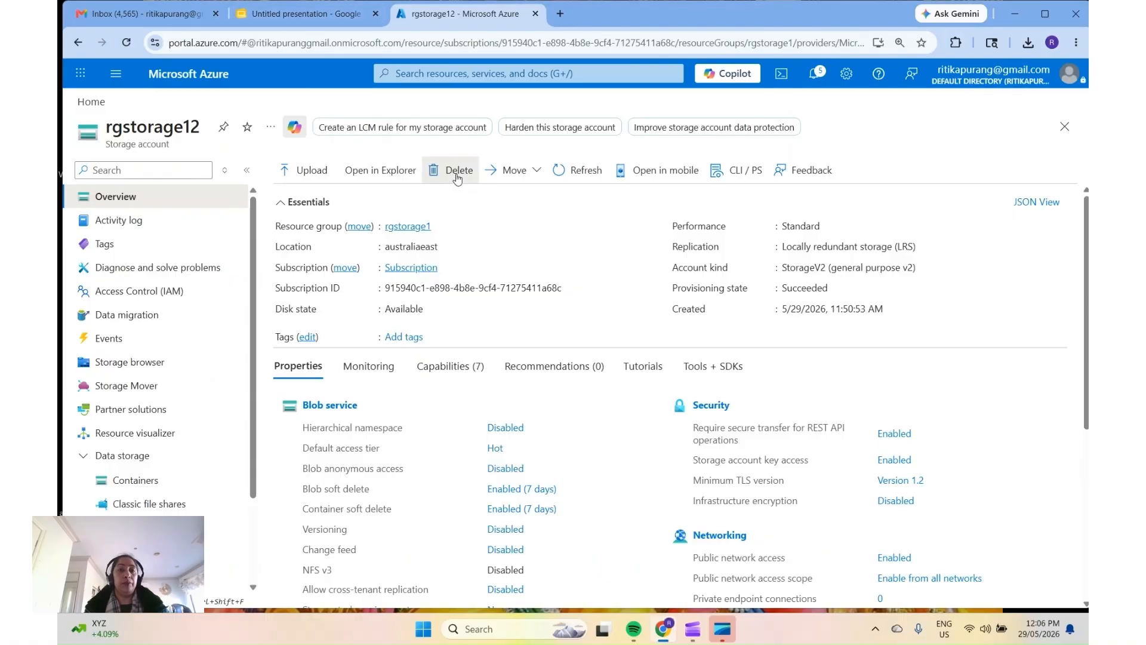
click(452, 170)
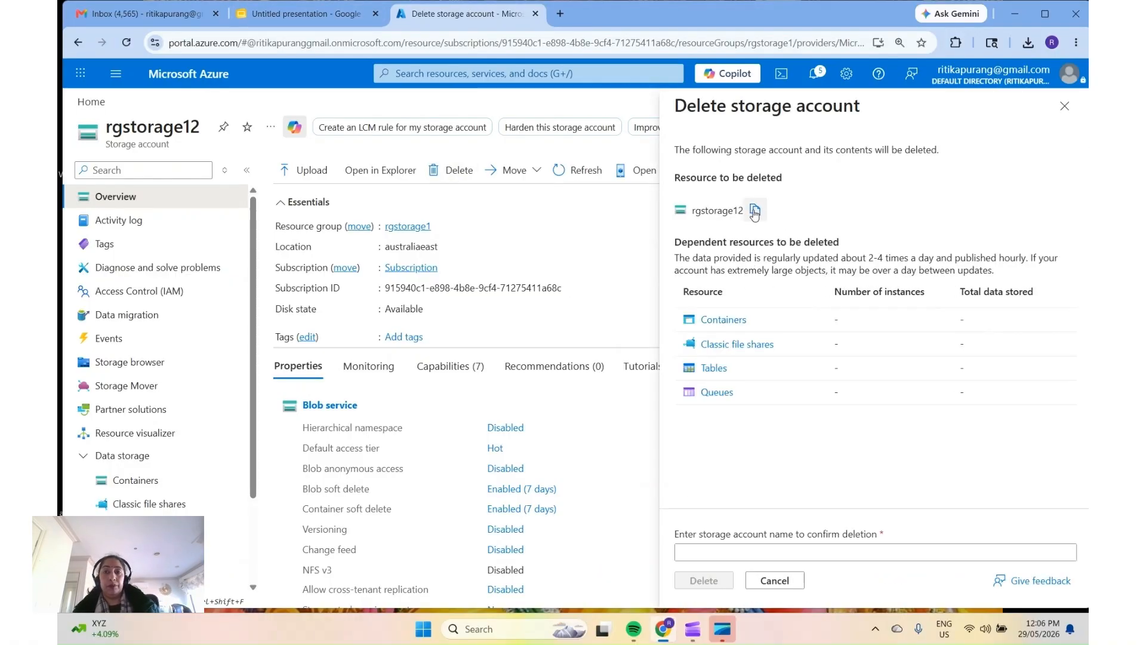
click(754, 211)
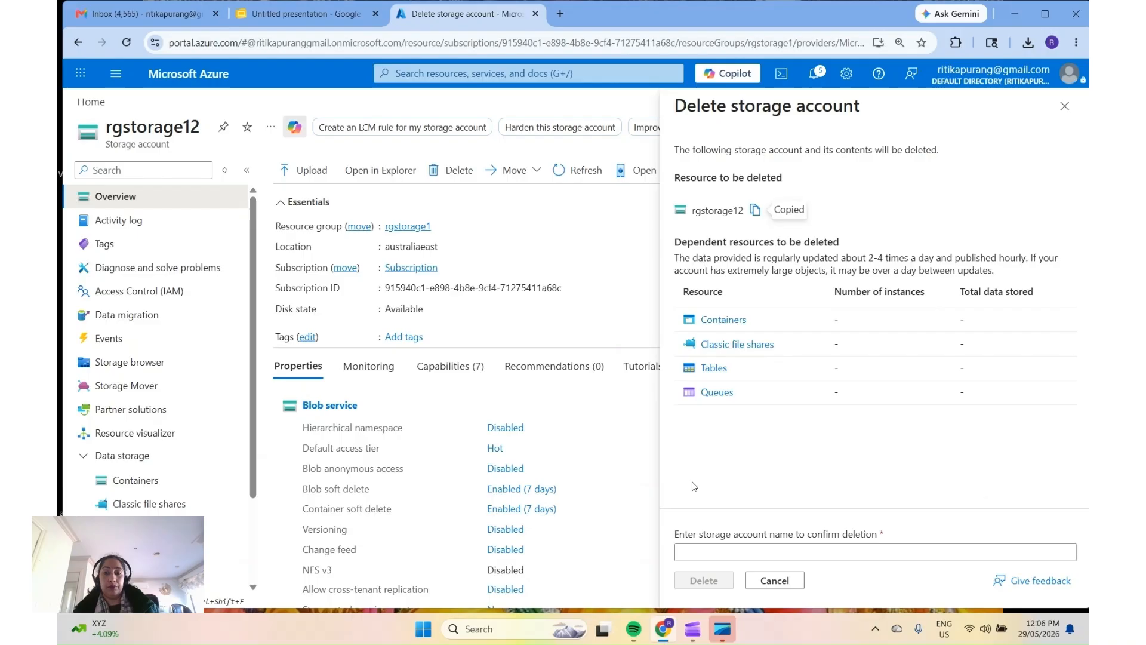
click(706, 548)
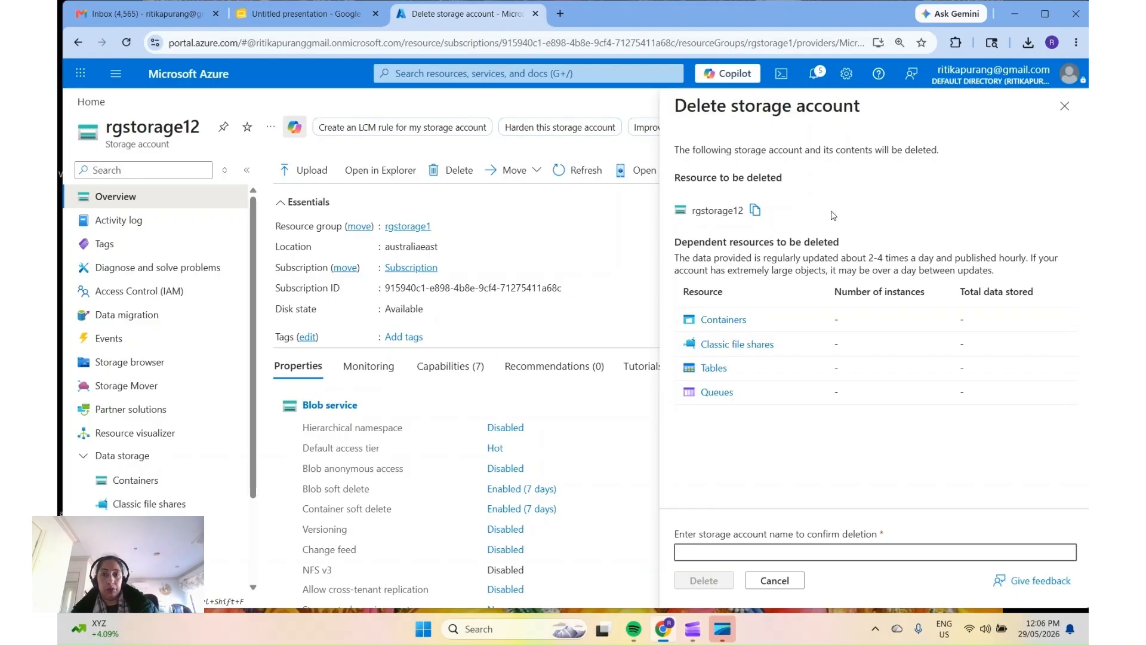
click(755, 210)
click(703, 552)
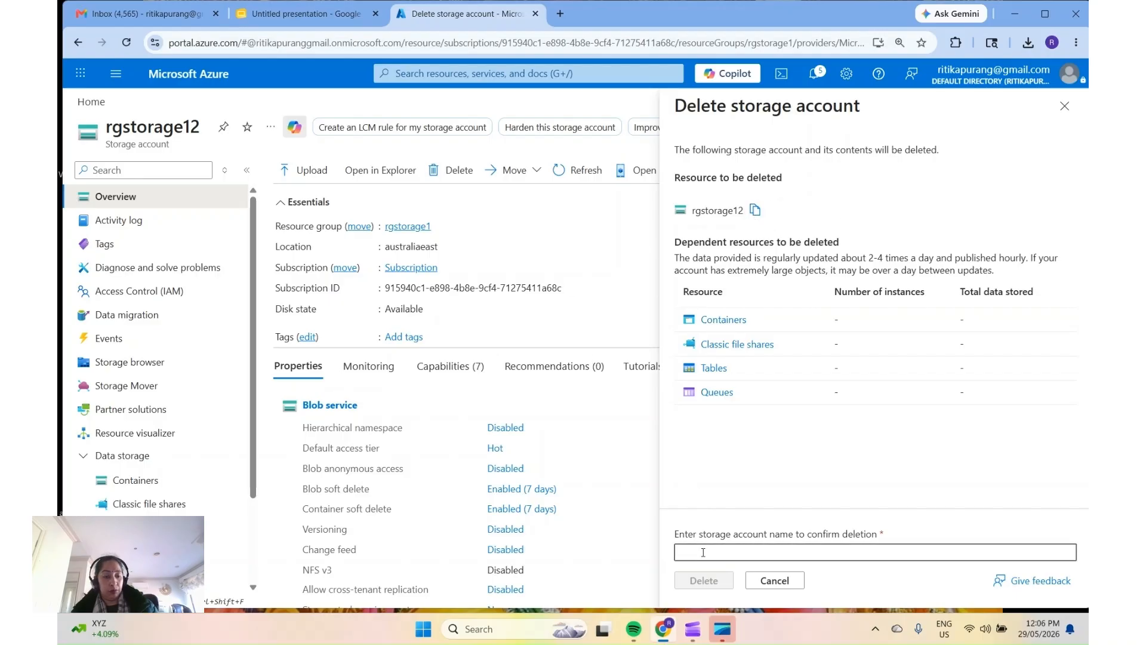
key(ctrl+v)
click(703, 579)
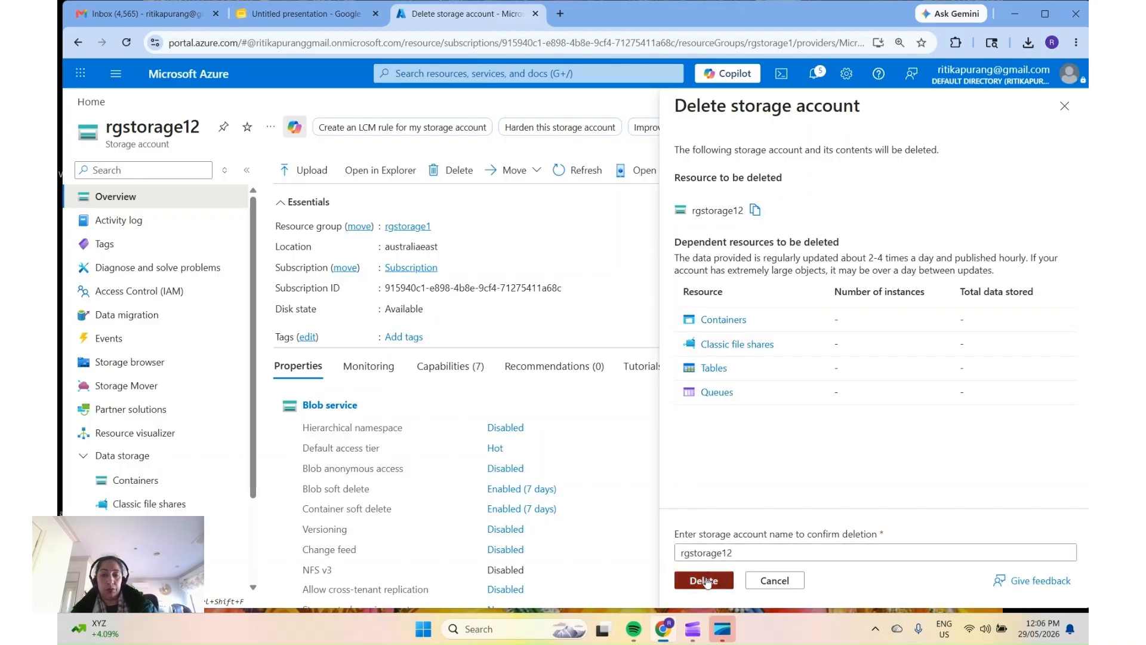
click(848, 398)
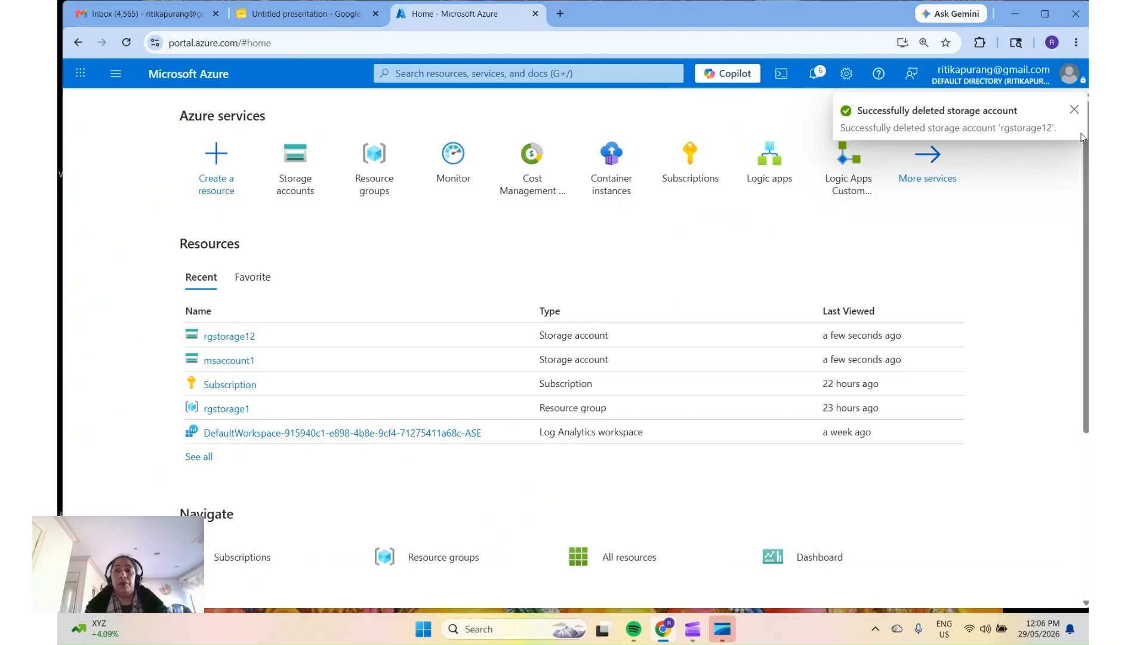
click(1073, 110)
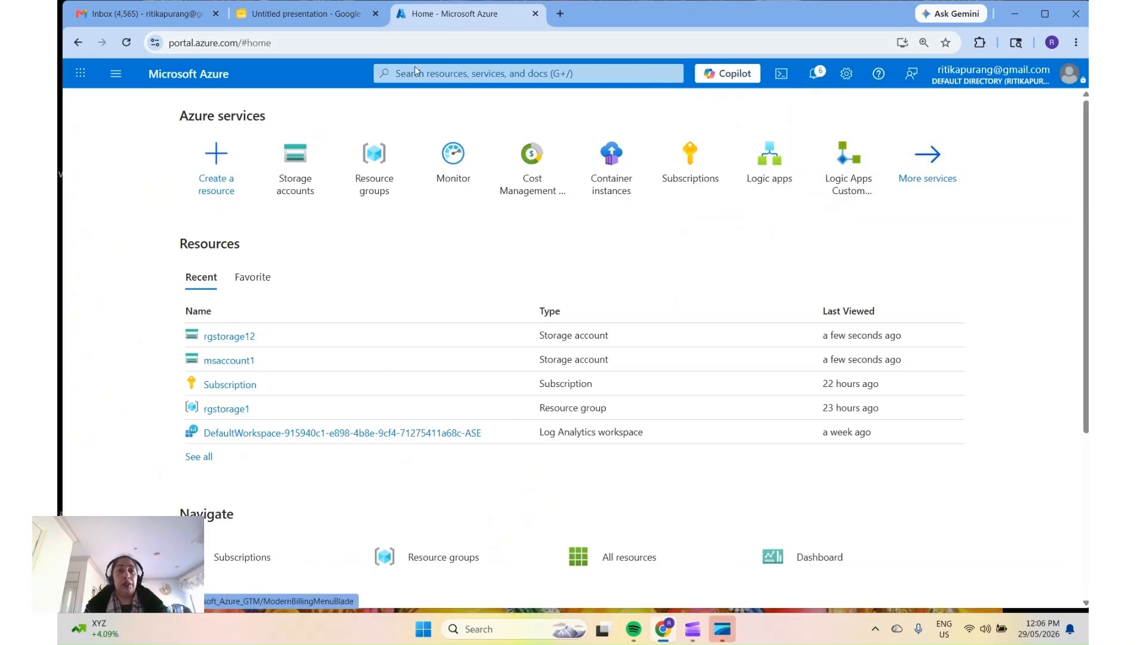